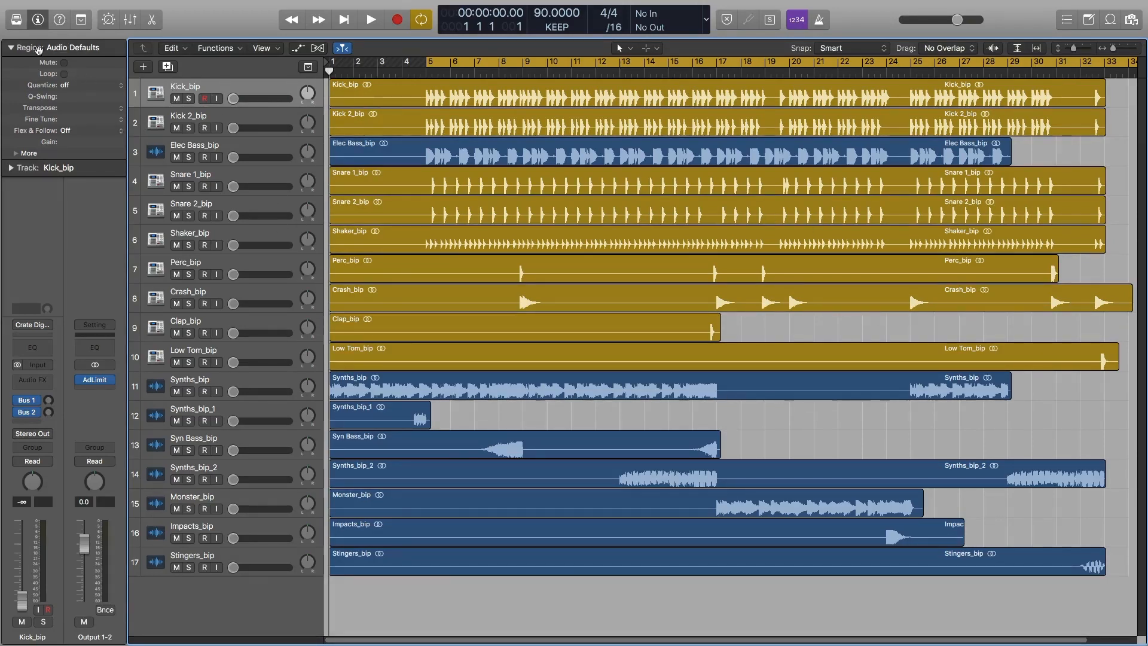
Step: Examine the region gain settings of the kick, electric bass and snare tracks in the region inspector
{"action": "left_click", "coordinate": [13, 48]}
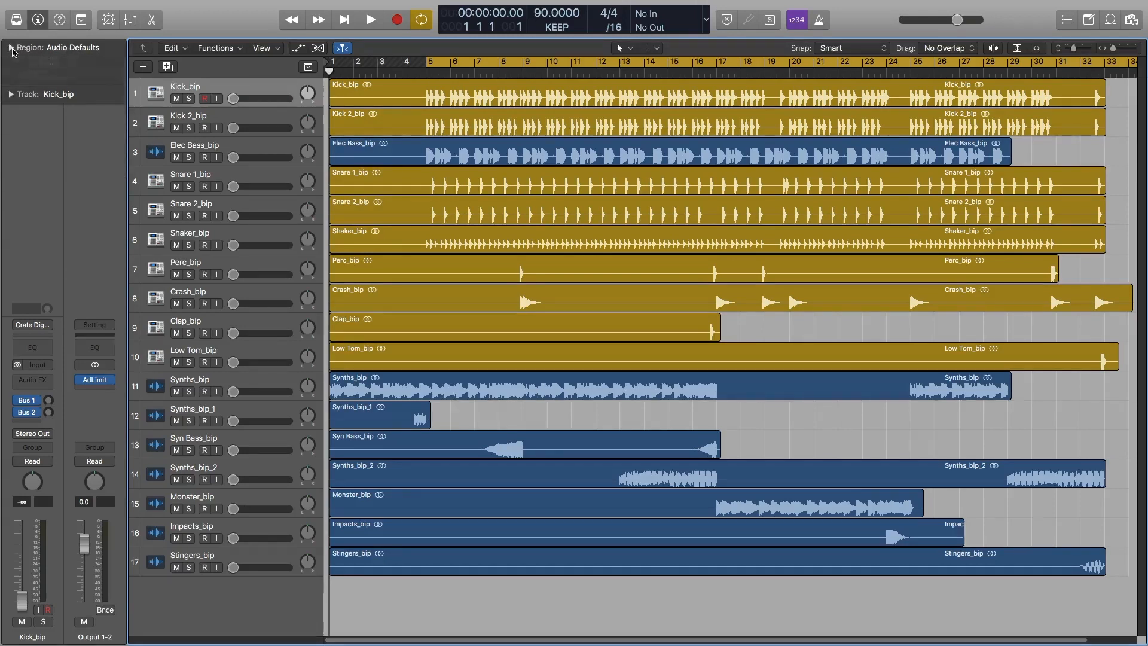
{"action": "left_click", "coordinate": [11, 47]}
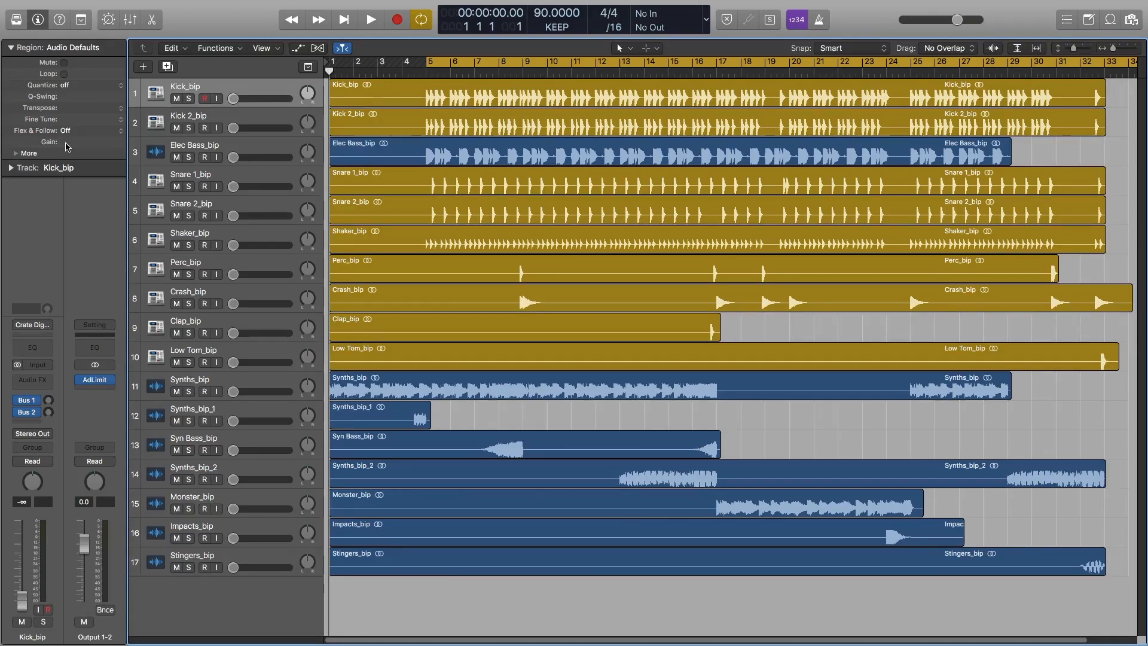
{"action": "left_click", "coordinate": [250, 115]}
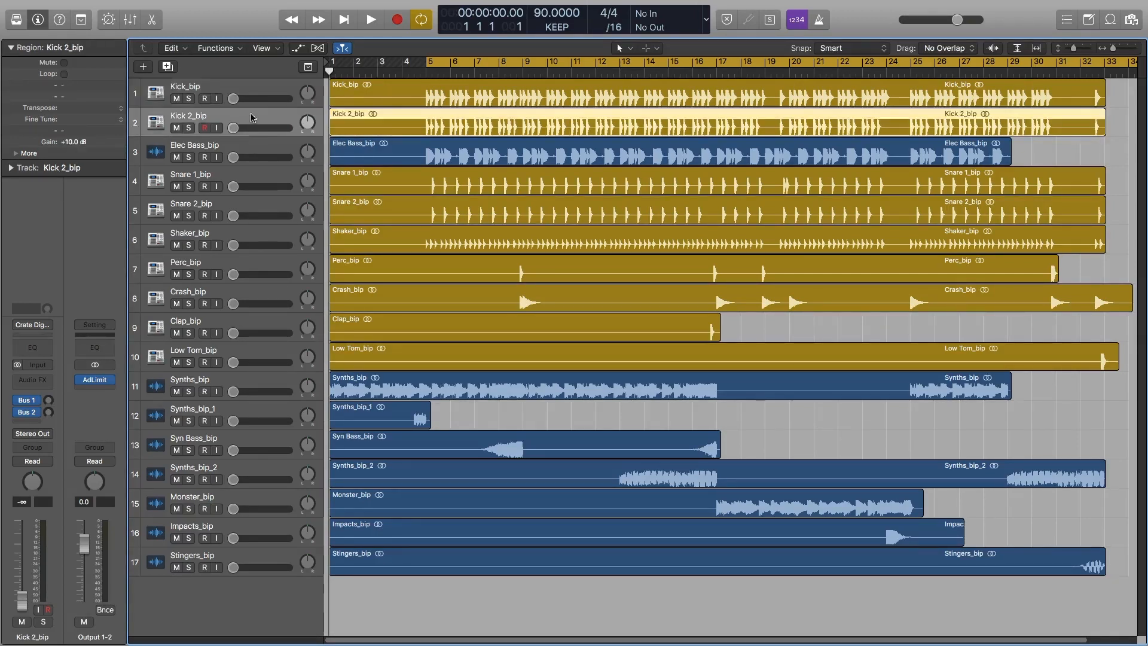
{"action": "left_click", "coordinate": [270, 93]}
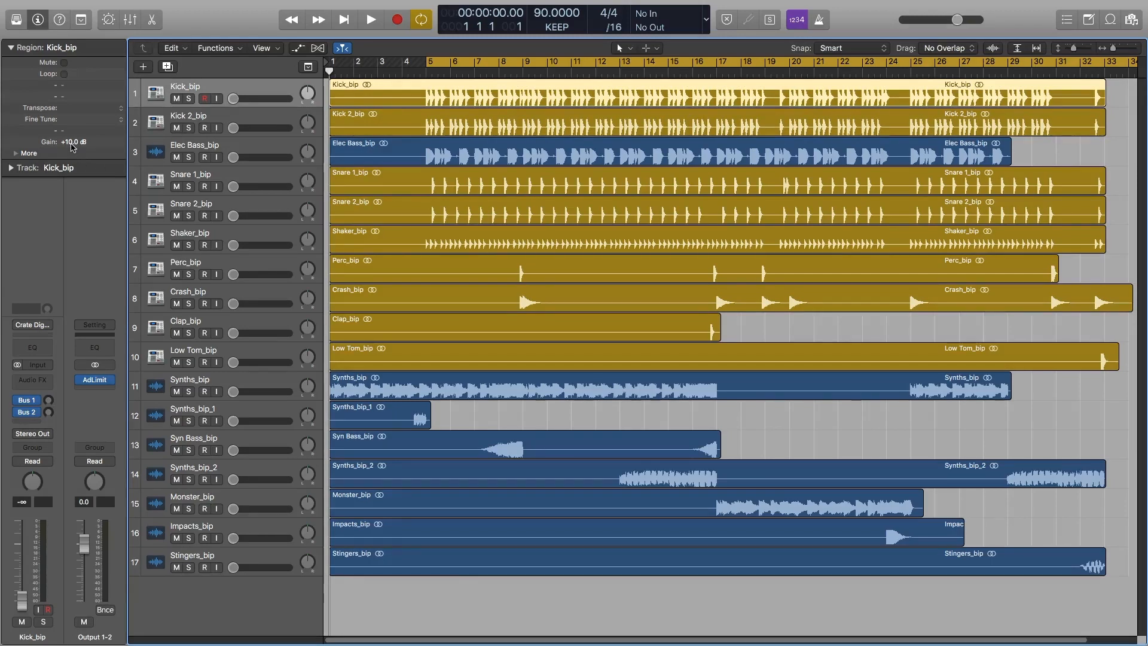
{"action": "left_click", "coordinate": [255, 119]}
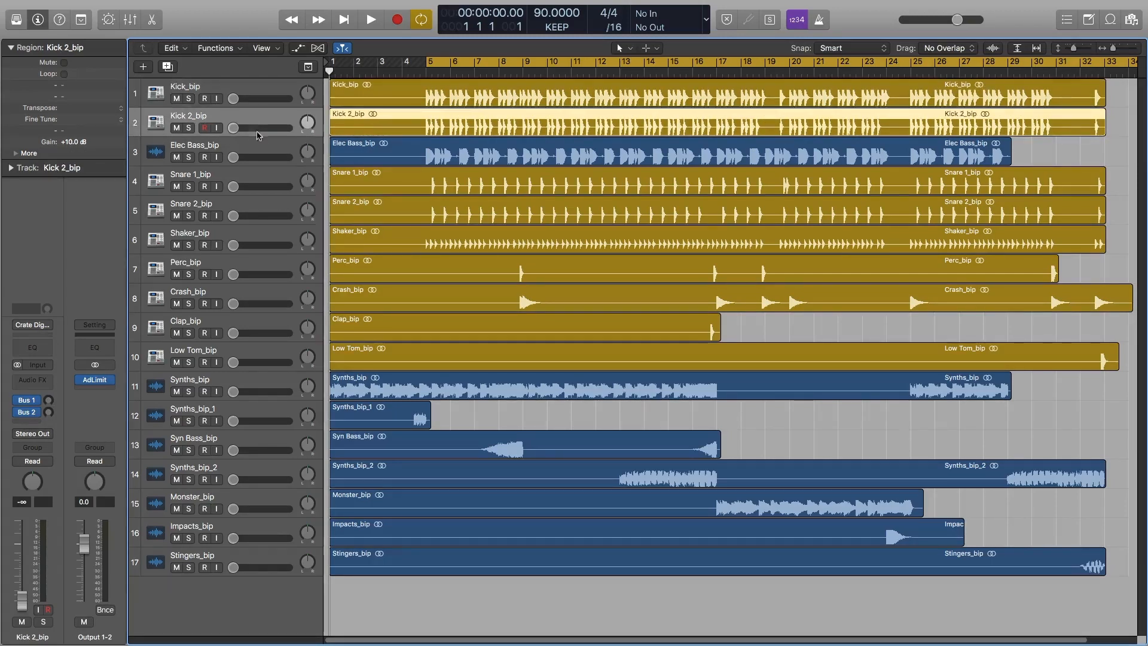
{"action": "left_click", "coordinate": [263, 152]}
{"action": "left_click", "coordinate": [269, 180]}
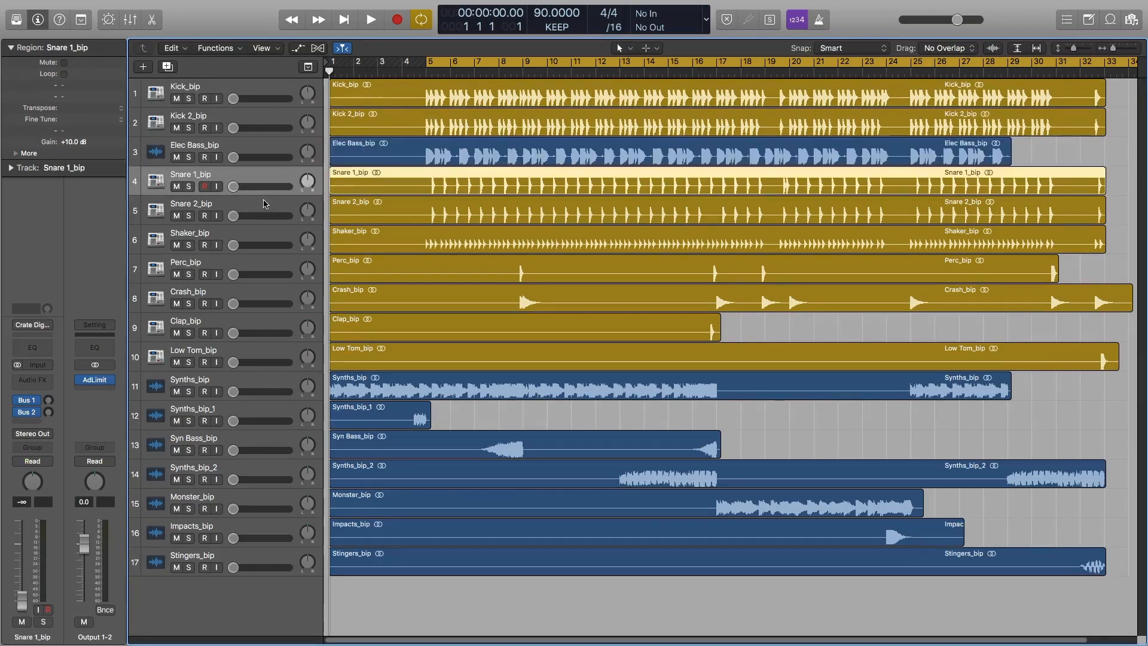
{"action": "left_click", "coordinate": [266, 204]}
{"action": "left_click", "coordinate": [269, 173]}
{"action": "left_click", "coordinate": [272, 150]}
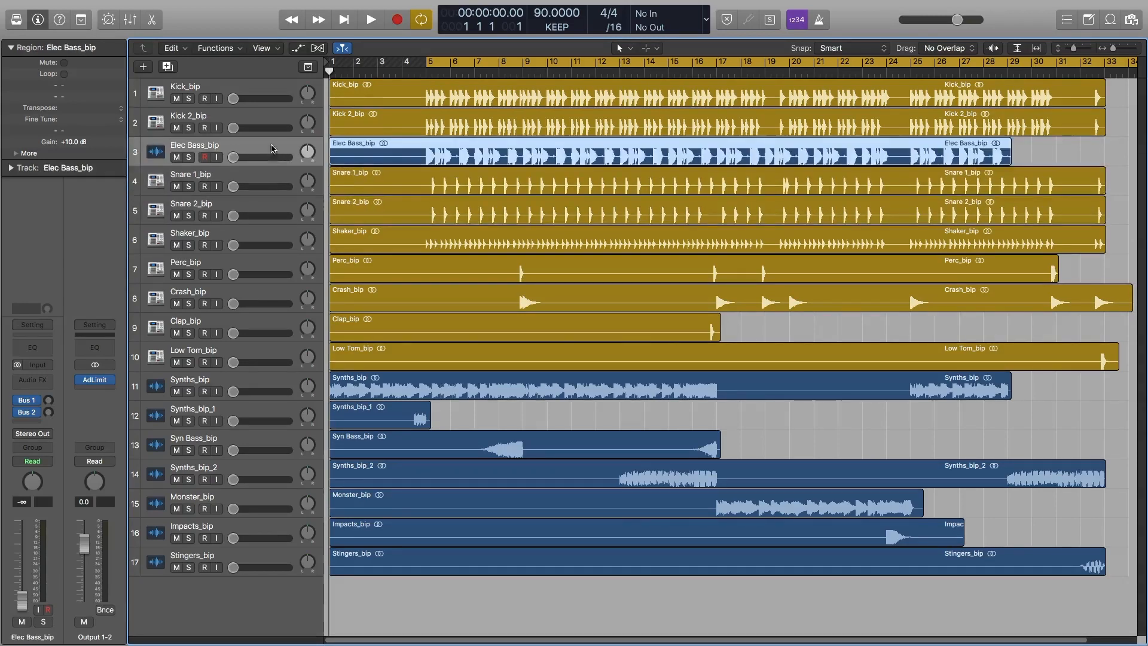
{"action": "left_click", "coordinate": [273, 117]}
{"action": "left_click", "coordinate": [276, 89]}
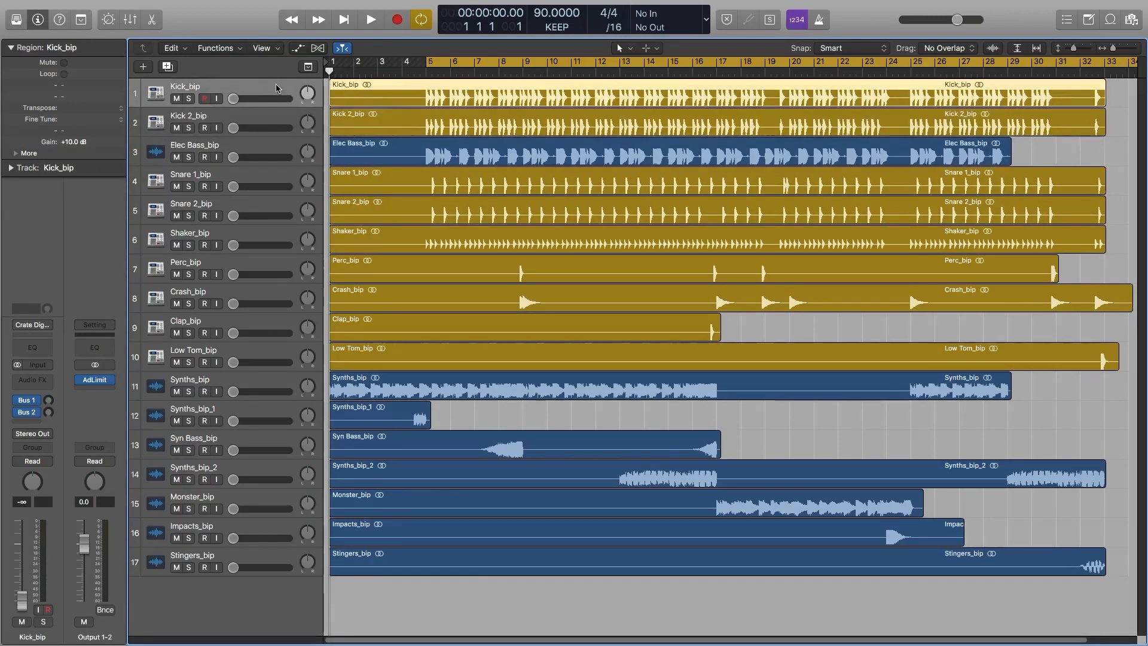
{"action": "left_click", "coordinate": [1056, 158]}
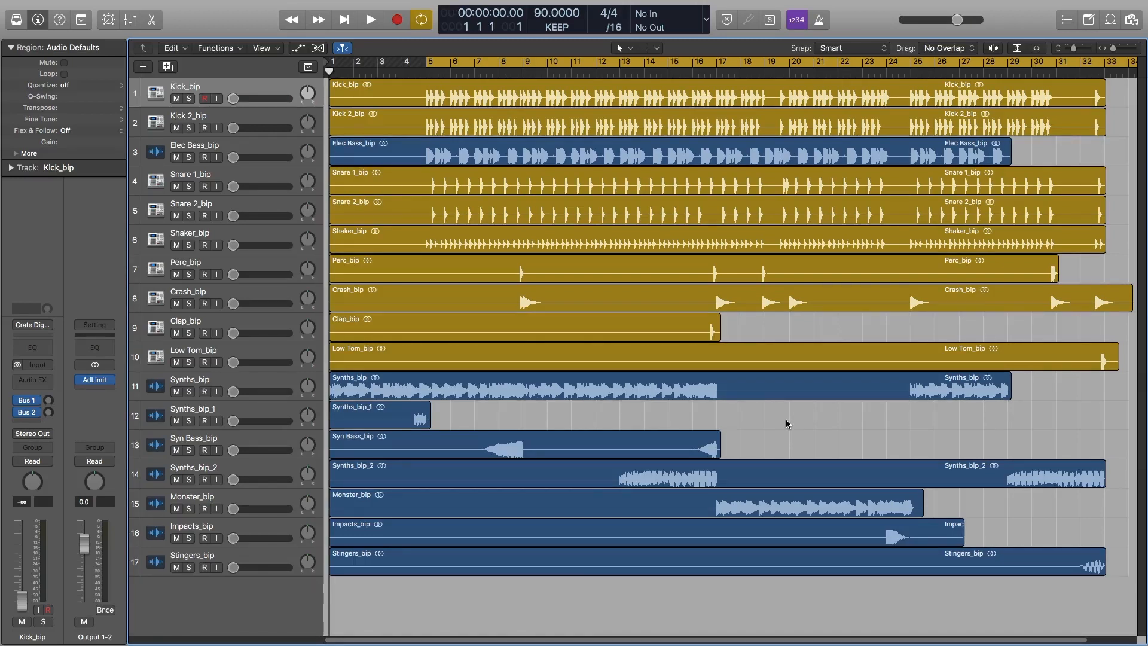
Step: Show the mixer and insert a stereo Level Meter after the limiter on the Output 1-2 channel
{"action": "key", "text": "x"}
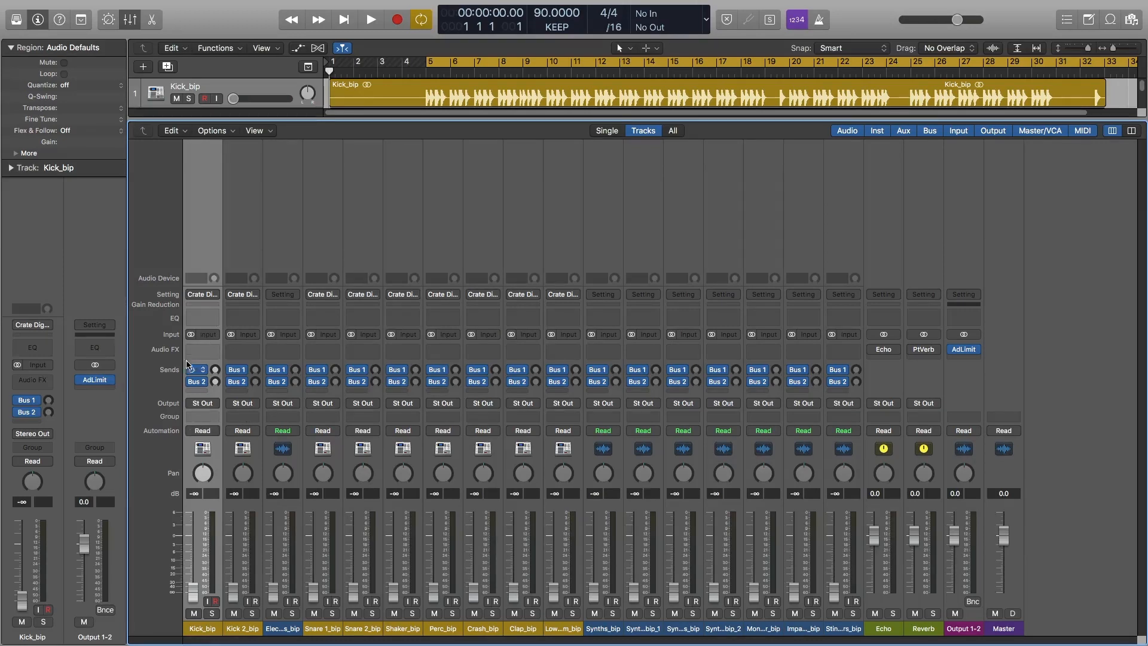
{"action": "key", "text": "x"}
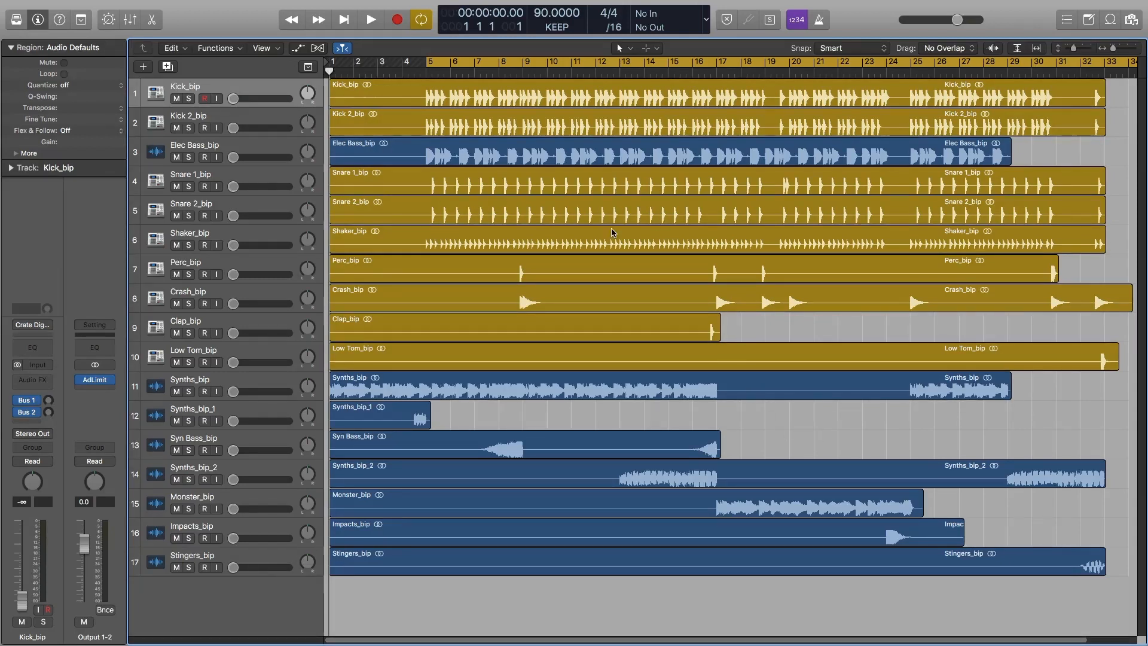
{"action": "key", "text": "x"}
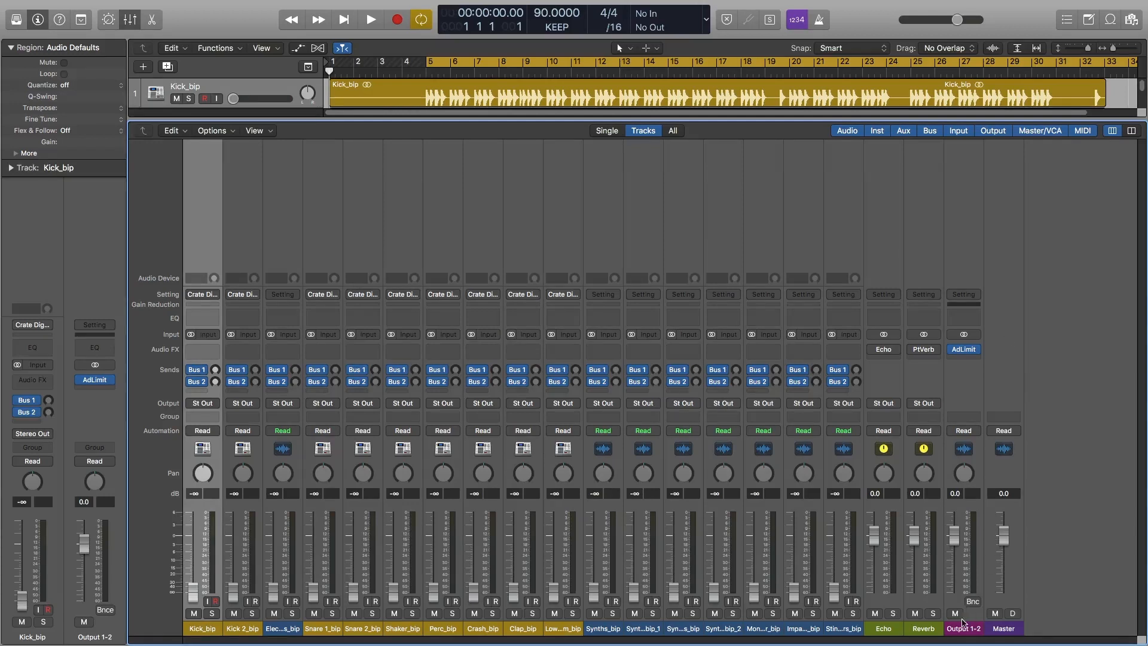
{"action": "left_click", "coordinate": [973, 356]}
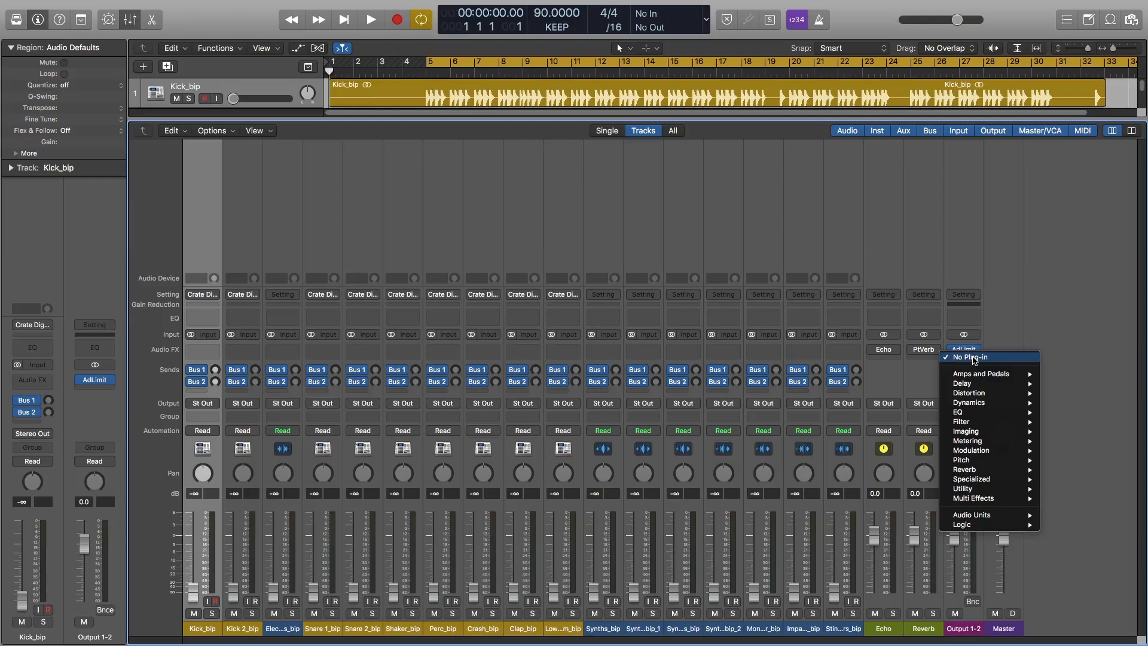
{"action": "mouse_move", "coordinate": [974, 443]}
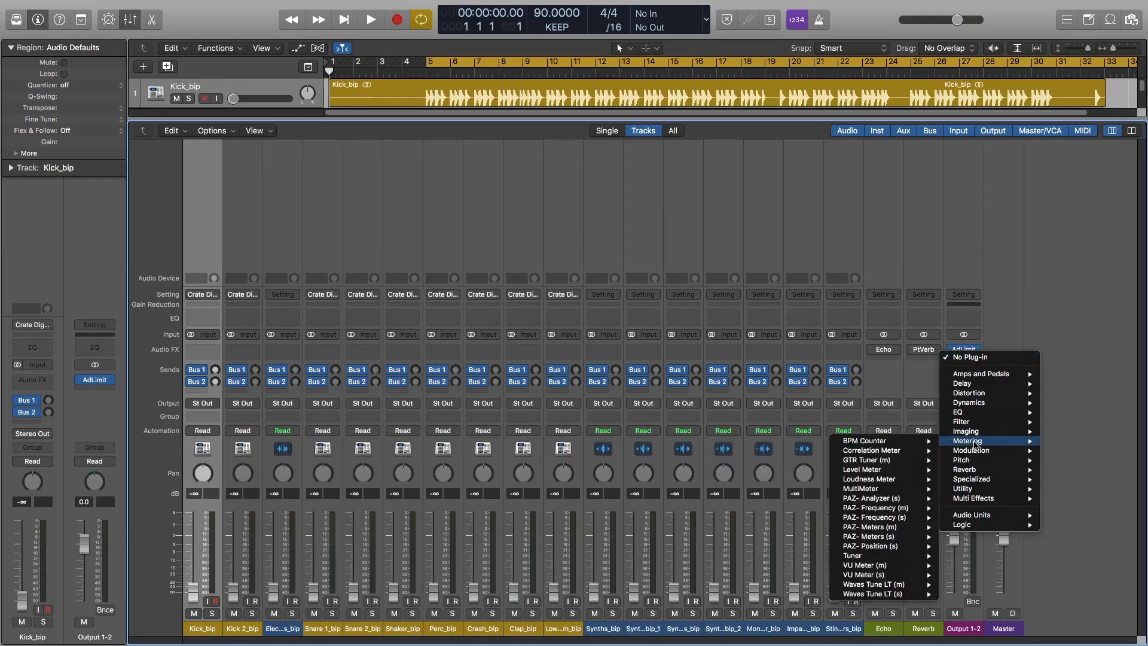
{"action": "mouse_move", "coordinate": [891, 472]}
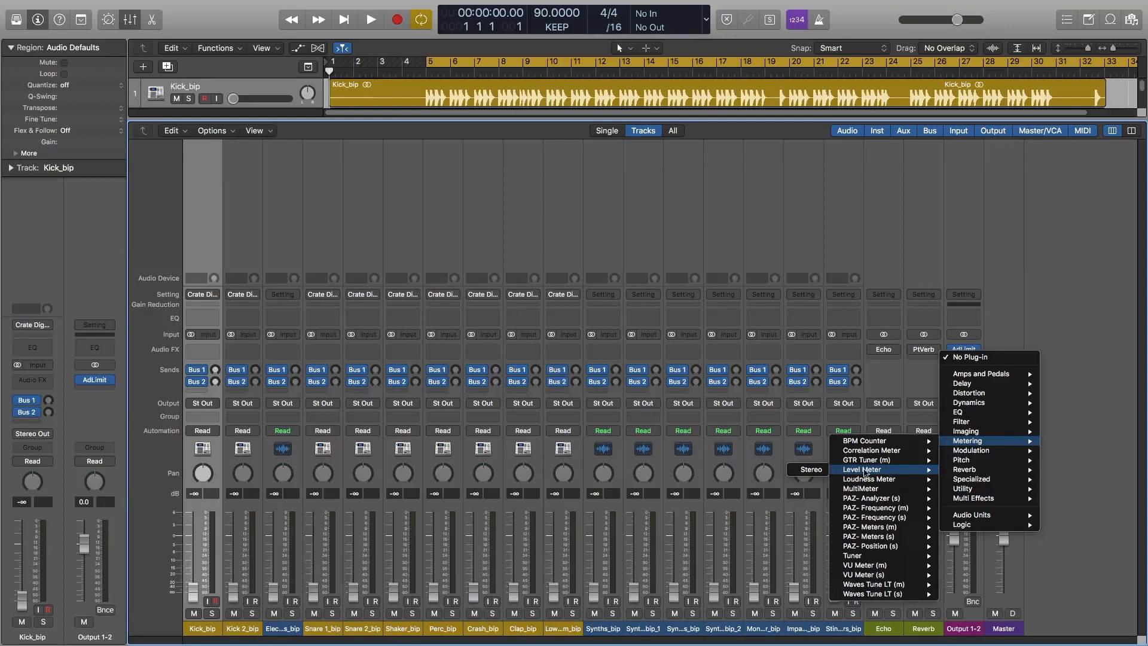
{"action": "left_click", "coordinate": [813, 469]}
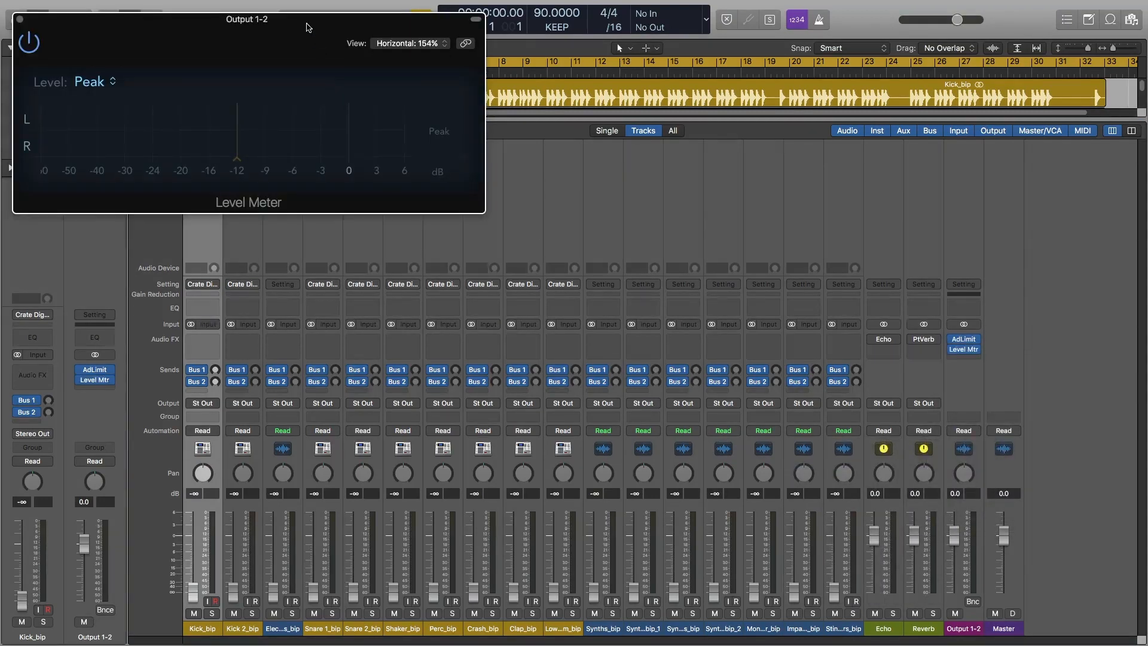
{"action": "left_click_drag", "start_coordinate": [307, 26], "coordinate": [777, 155]}
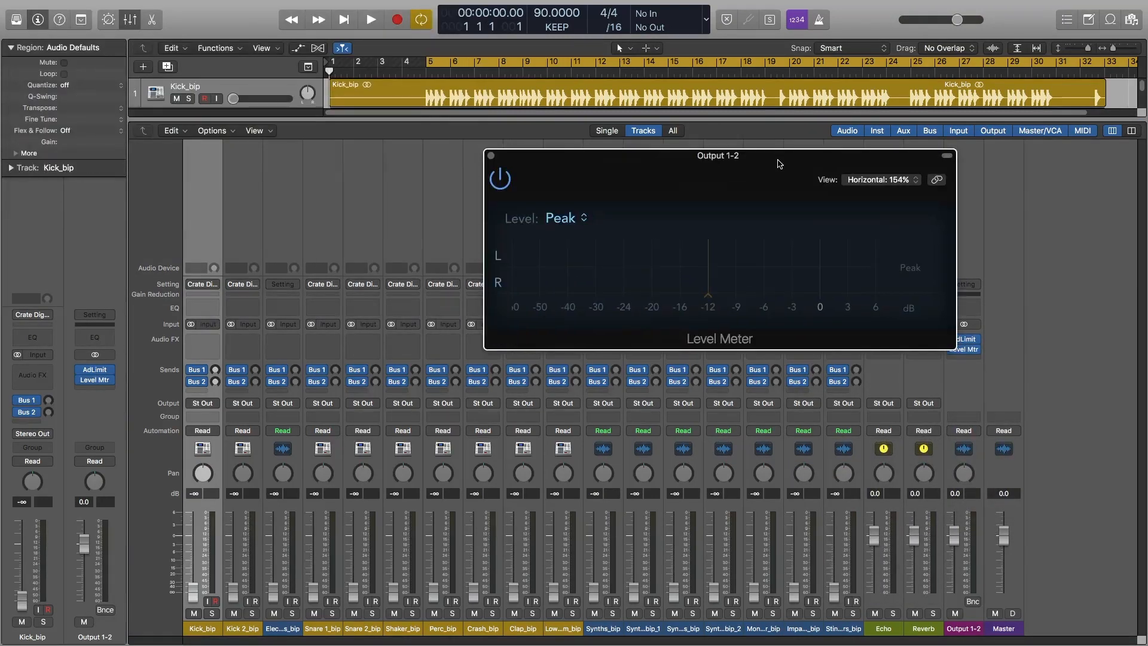
Step: Set the Level Meter to Peak & RMS and its threshold marker to -9 dB
{"action": "left_click", "coordinate": [565, 211]}
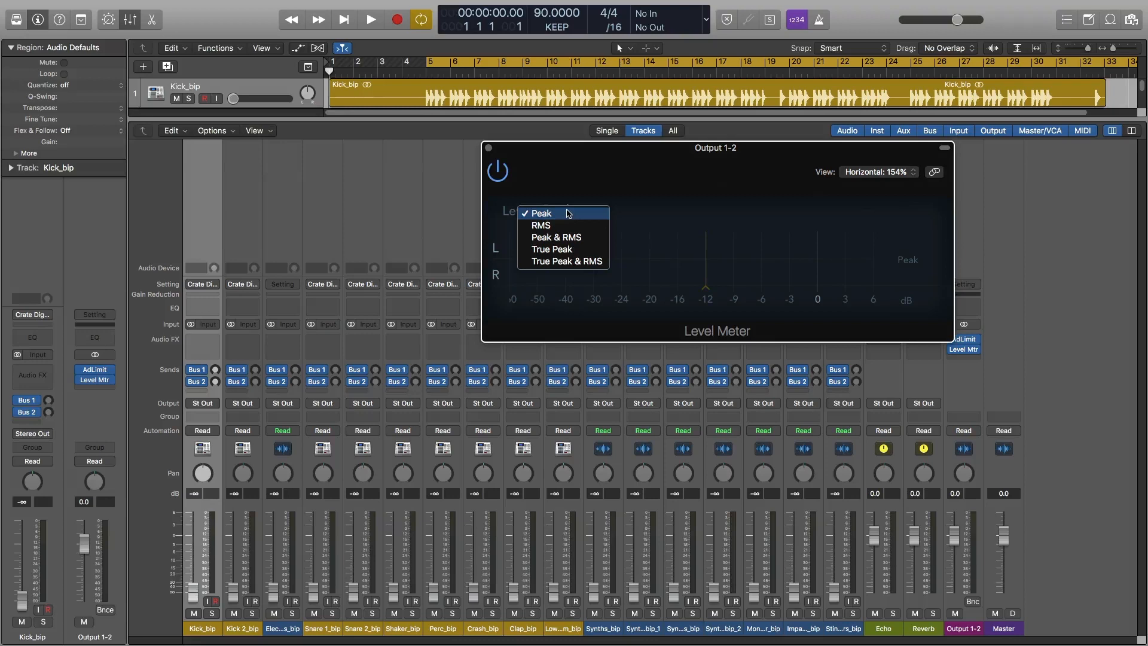
{"action": "left_click", "coordinate": [579, 244]}
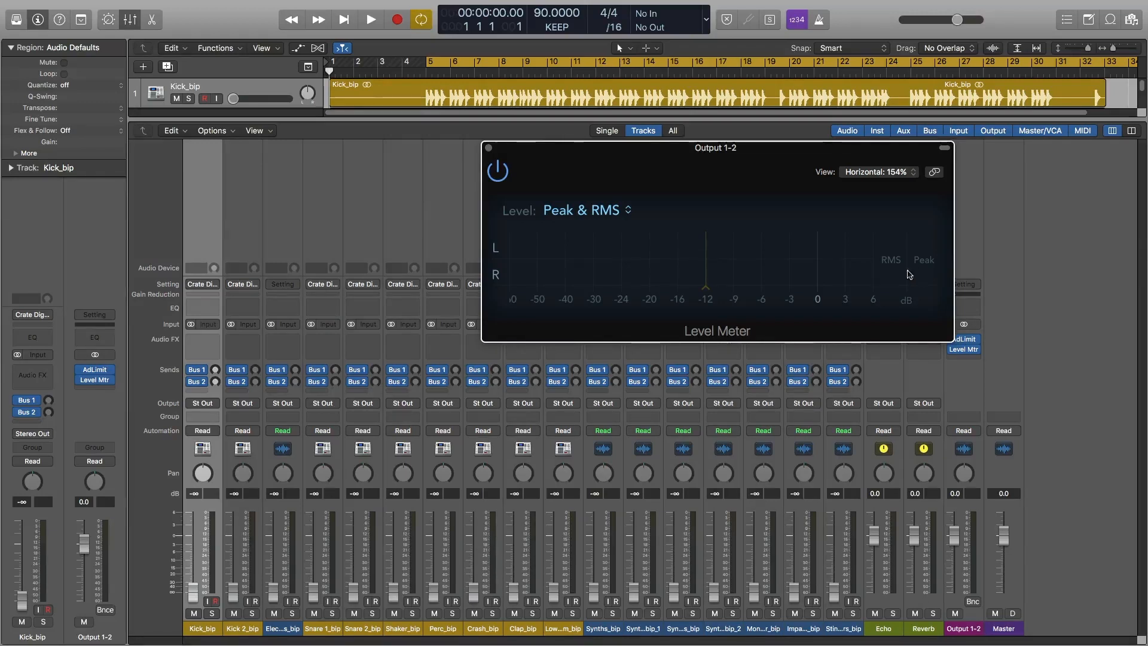
{"action": "left_click_drag", "start_coordinate": [707, 289], "coordinate": [737, 290]}
{"action": "left_click_drag", "start_coordinate": [736, 293], "coordinate": [733, 290]}
{"action": "mouse_move", "coordinate": [735, 288]}
{"action": "left_mouse_down"}
{"action": "mouse_move", "coordinate": [817, 286]}
{"action": "mouse_move", "coordinate": [736, 286]}
{"action": "left_mouse_up"}
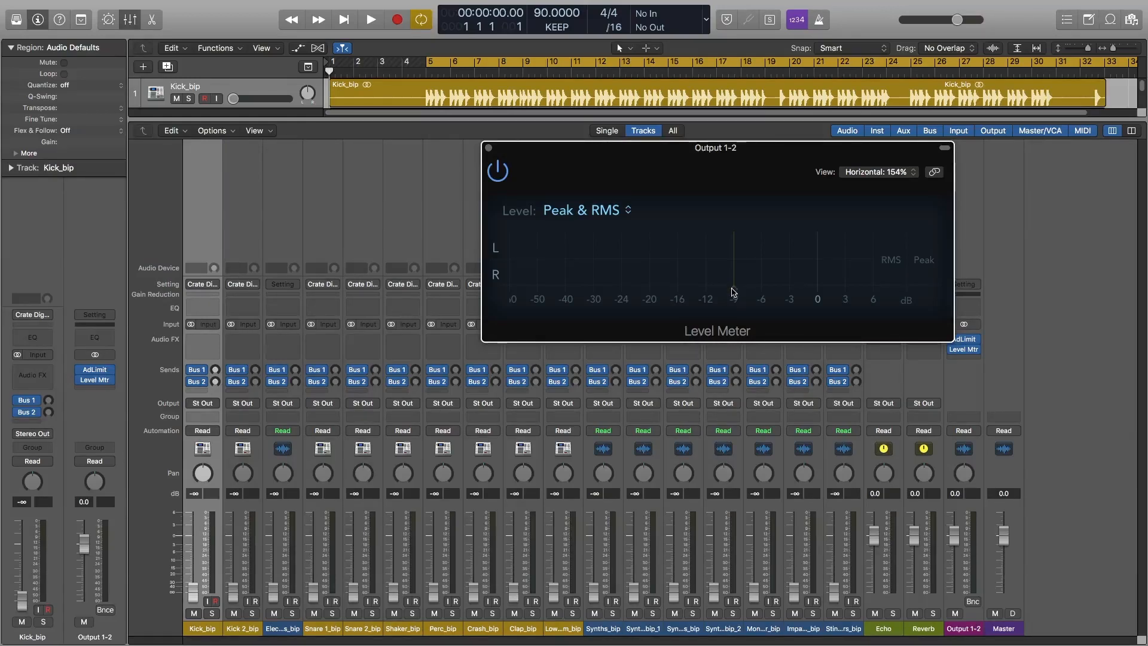
Step: Raise the Kick_bip fader to about -1.1 dB during playback, keeping the Level Meter in view
{"action": "left_click_drag", "start_coordinate": [723, 162], "coordinate": [653, 162]}
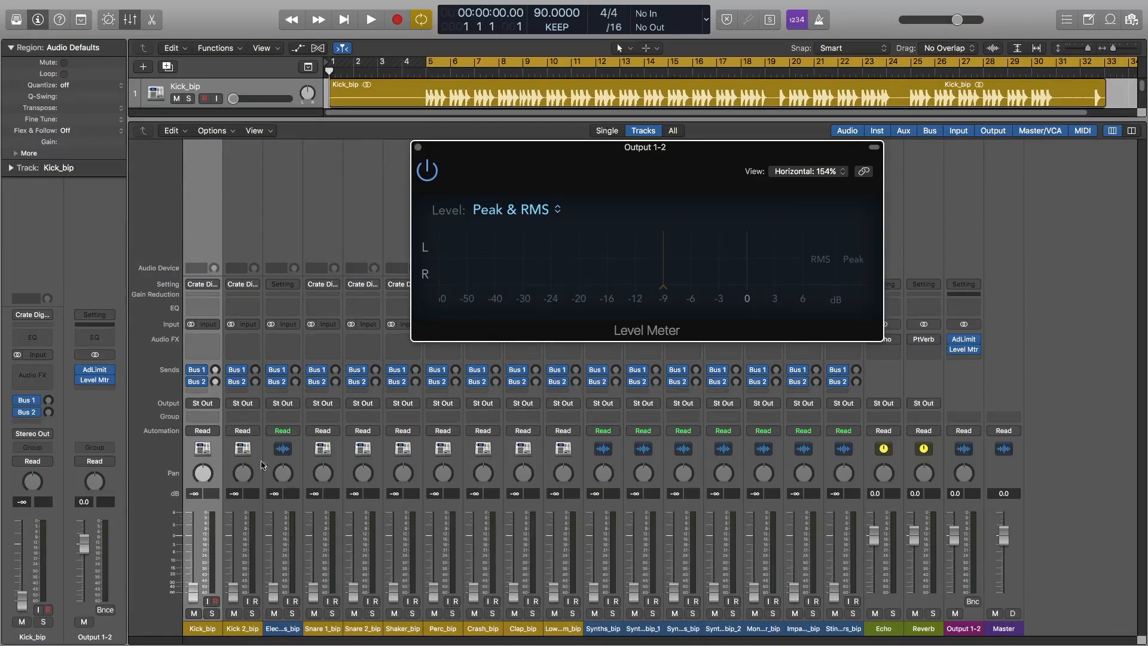
{"action": "key", "text": "space"}
{"action": "left_click_drag", "start_coordinate": [192, 596], "coordinate": [193, 540]}
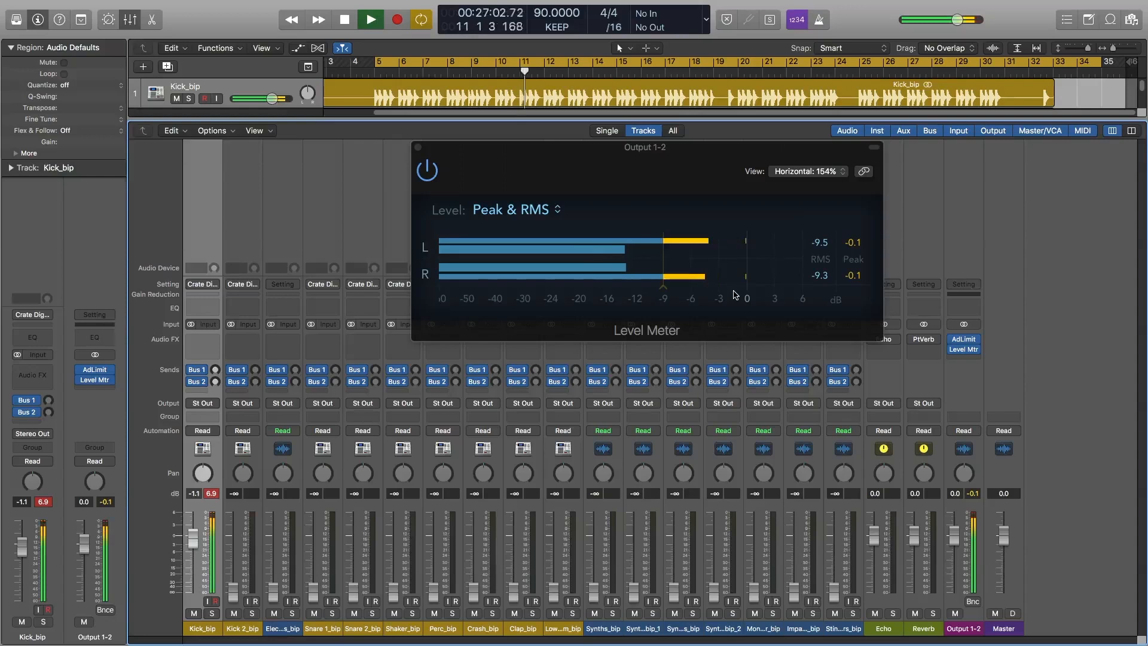
{"action": "key", "text": "space"}
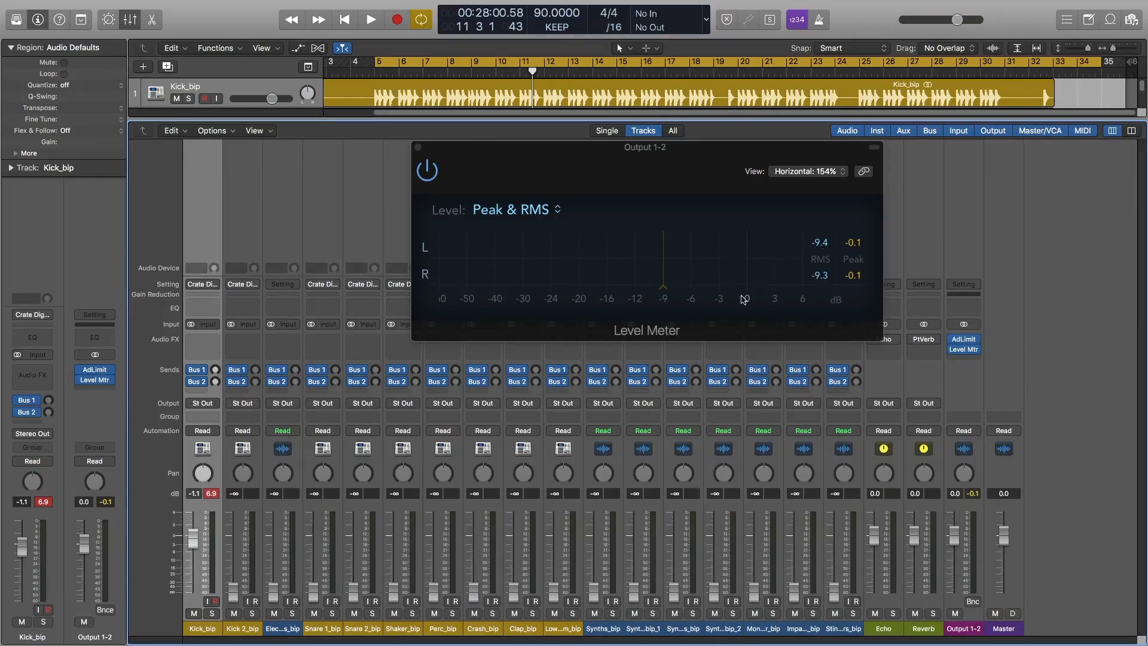
Step: Reset the Kick_bip peak reading and fine-tune its fader to -0.6 dB during playback against the -9 dB RMS target
{"action": "left_click", "coordinate": [213, 494]}
{"action": "key", "text": "space"}
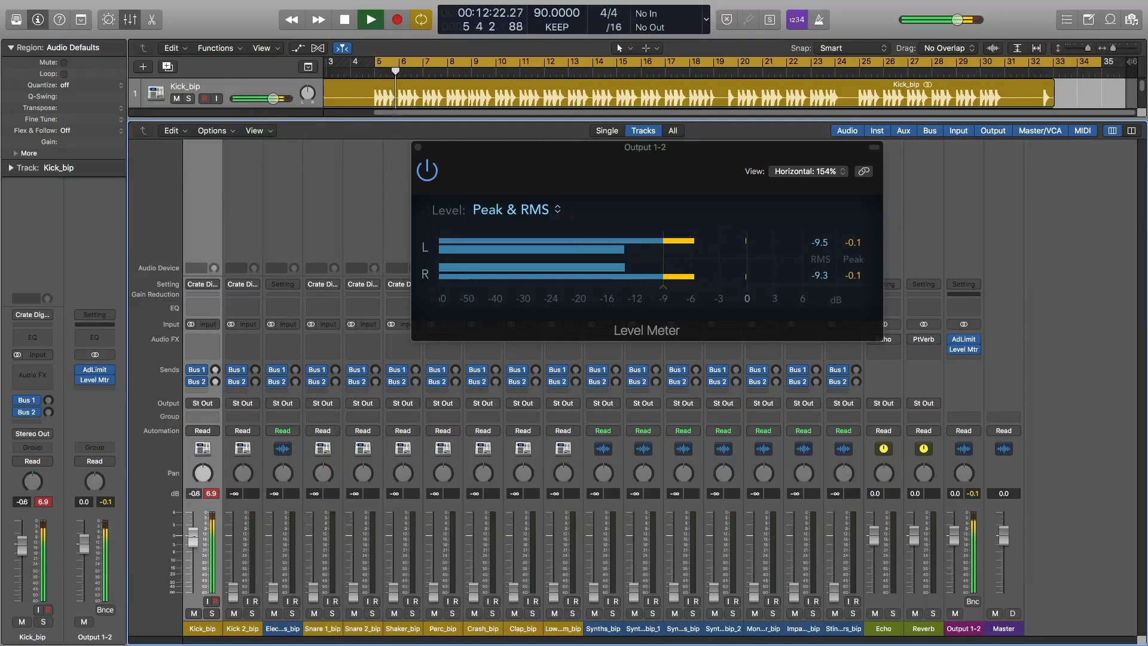
{"action": "left_click_drag", "start_coordinate": [193, 537], "coordinate": [193, 534]}
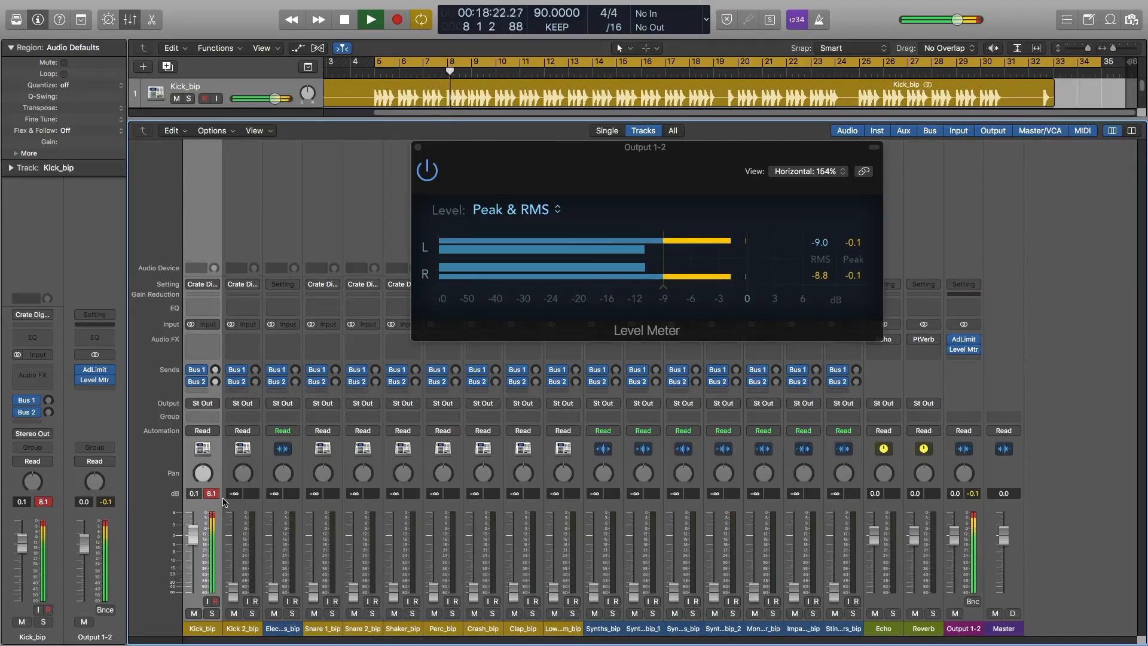
{"action": "left_click_drag", "start_coordinate": [193, 534], "coordinate": [193, 536]}
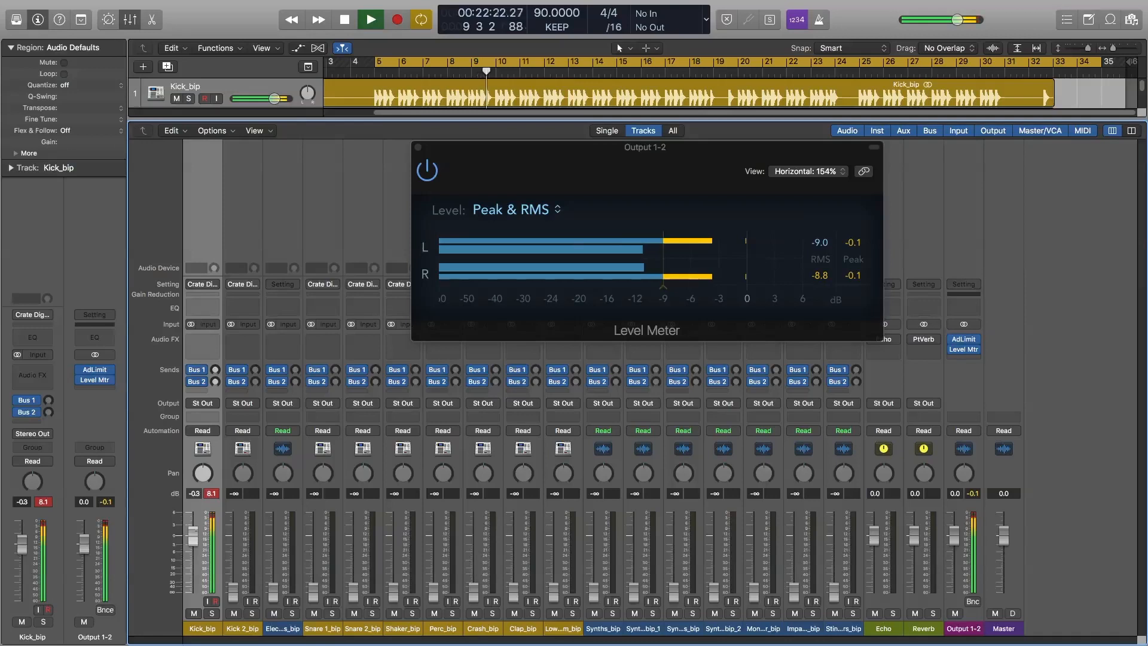
{"action": "left_click", "coordinate": [807, 271]}
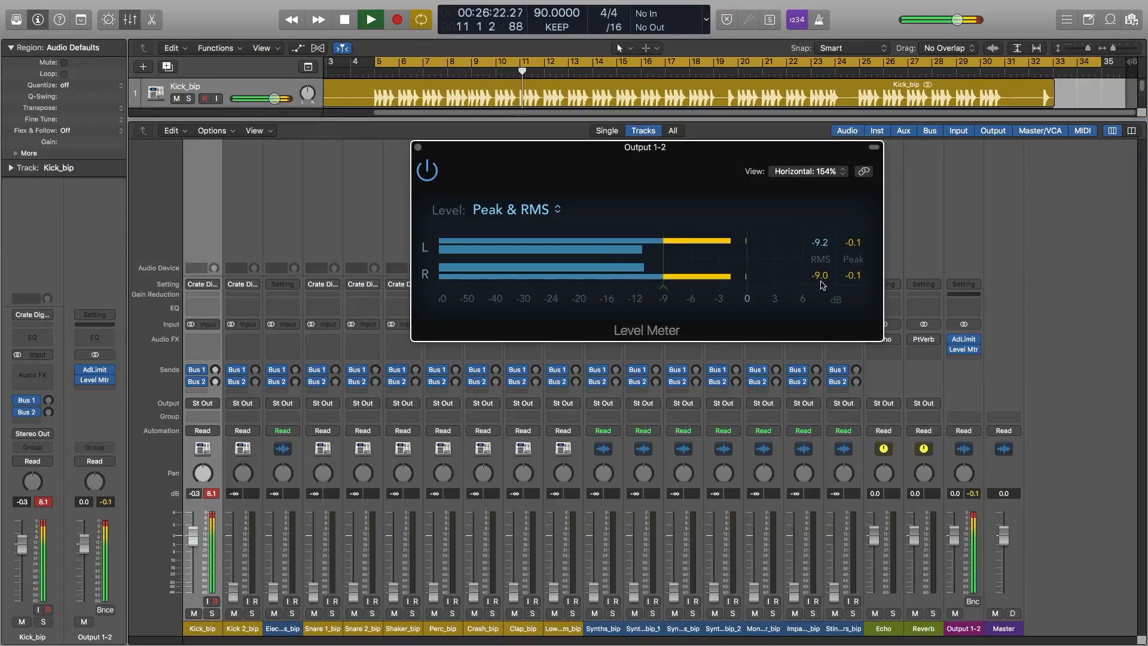
{"action": "left_click_drag", "start_coordinate": [198, 537], "coordinate": [198, 539]}
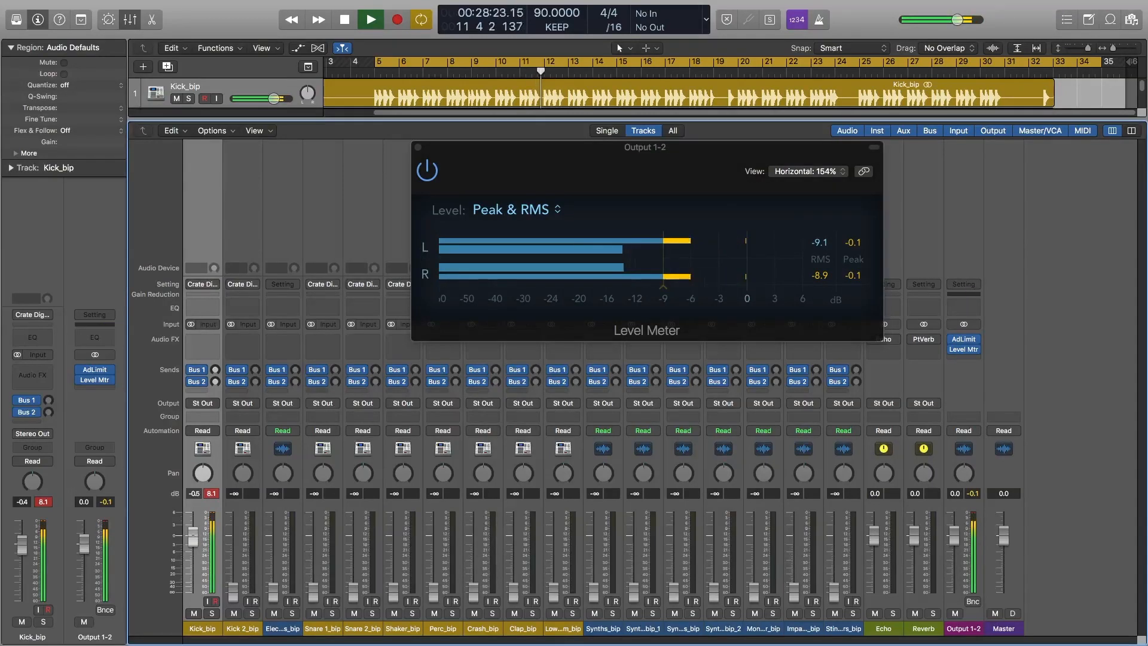
{"action": "key", "text": "space"}
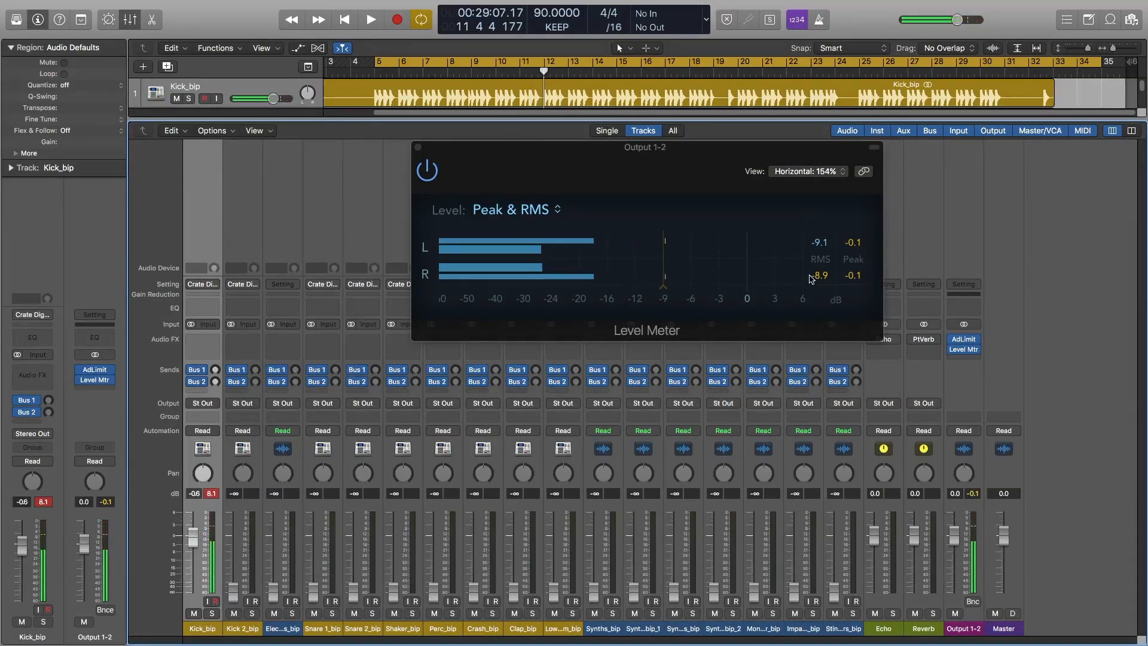
Step: Reset the Level Meter readings, replay the kick to check its RMS level, and clear the channel's peak reading
{"action": "left_click", "coordinate": [817, 276]}
{"action": "key", "text": "space"}
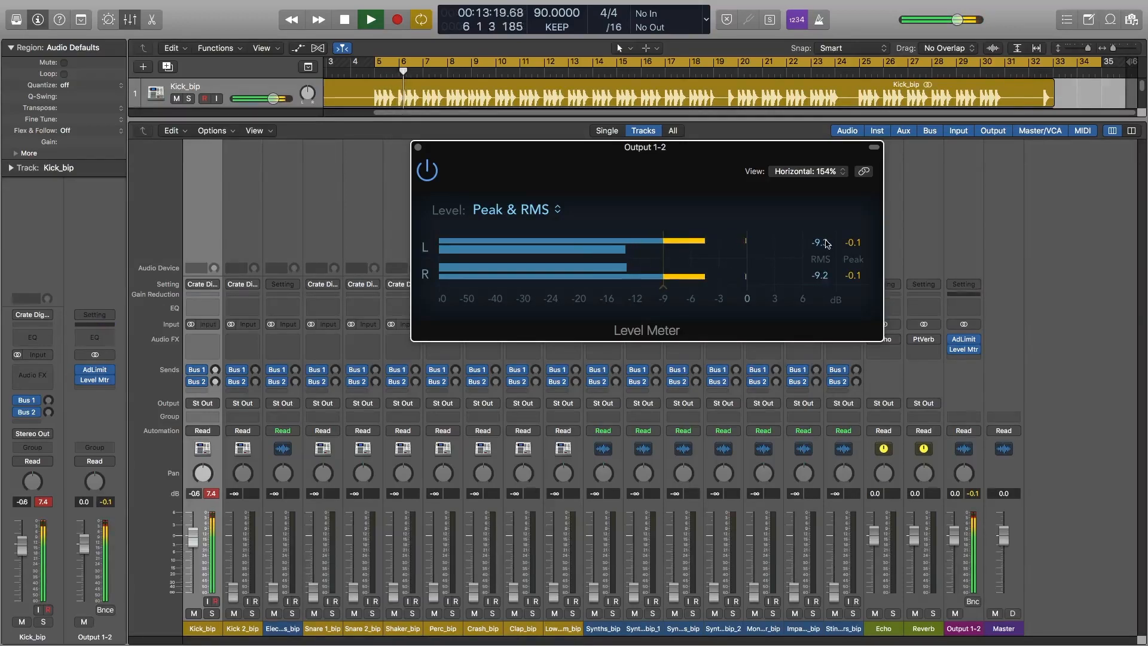
{"action": "key", "text": "space"}
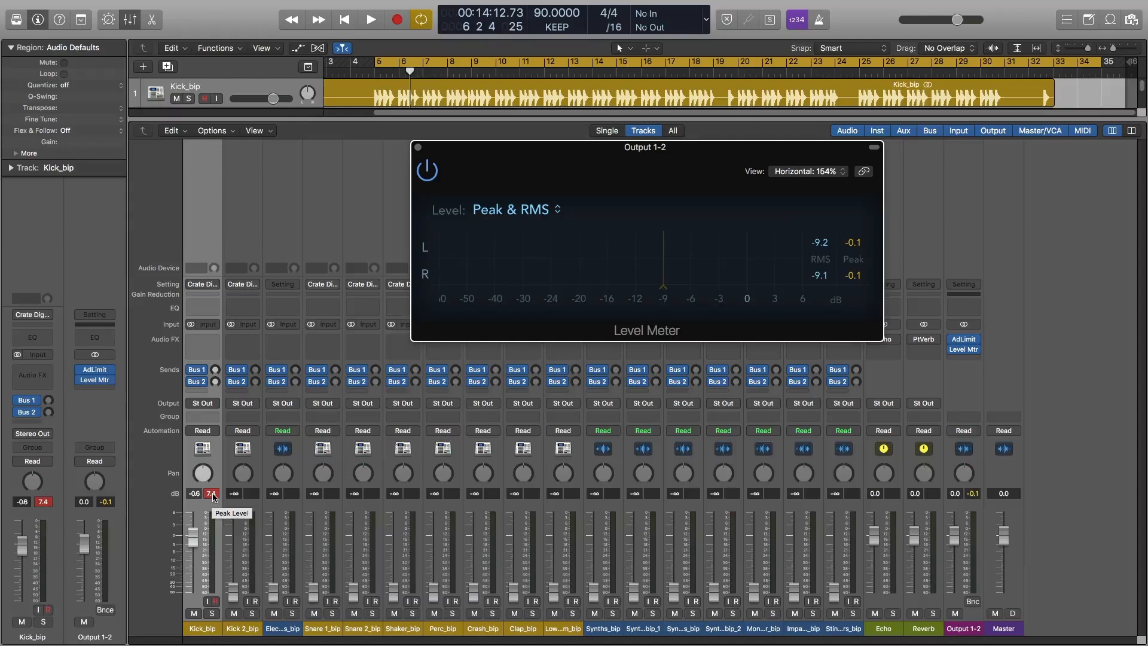
{"action": "left_click", "coordinate": [212, 494]}
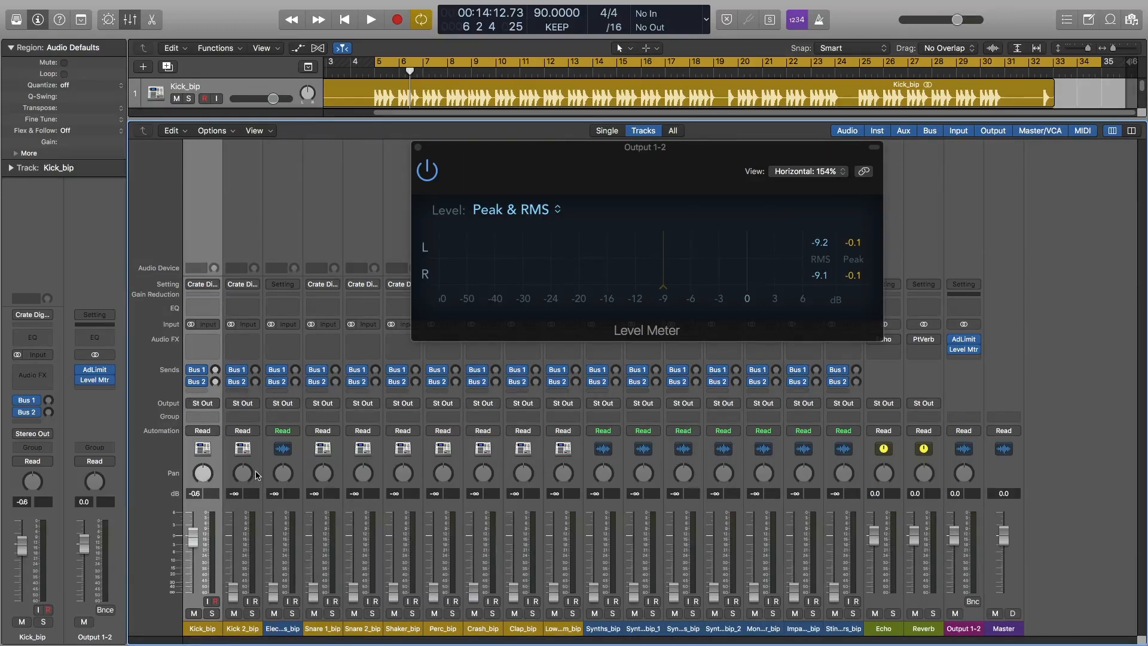
Step: Raise the Kick 2_bip fader to about -2.2 dB during playback, soloing the track and resetting the Level Meter's RMS reading
{"action": "left_click", "coordinate": [243, 508]}
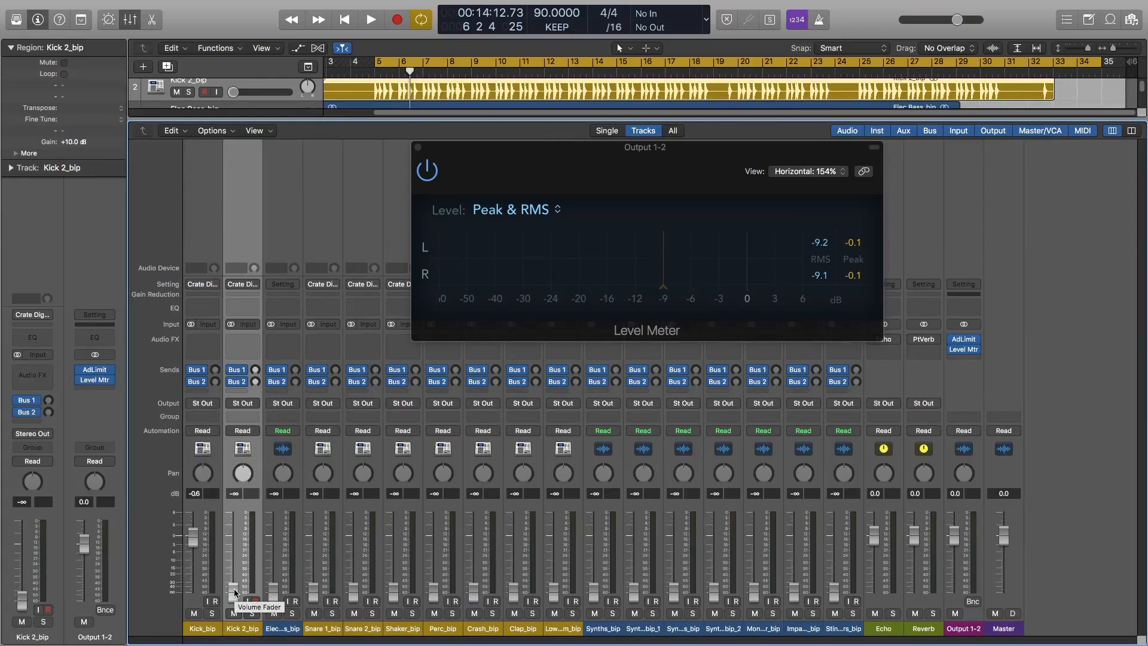
{"action": "key", "text": "space"}
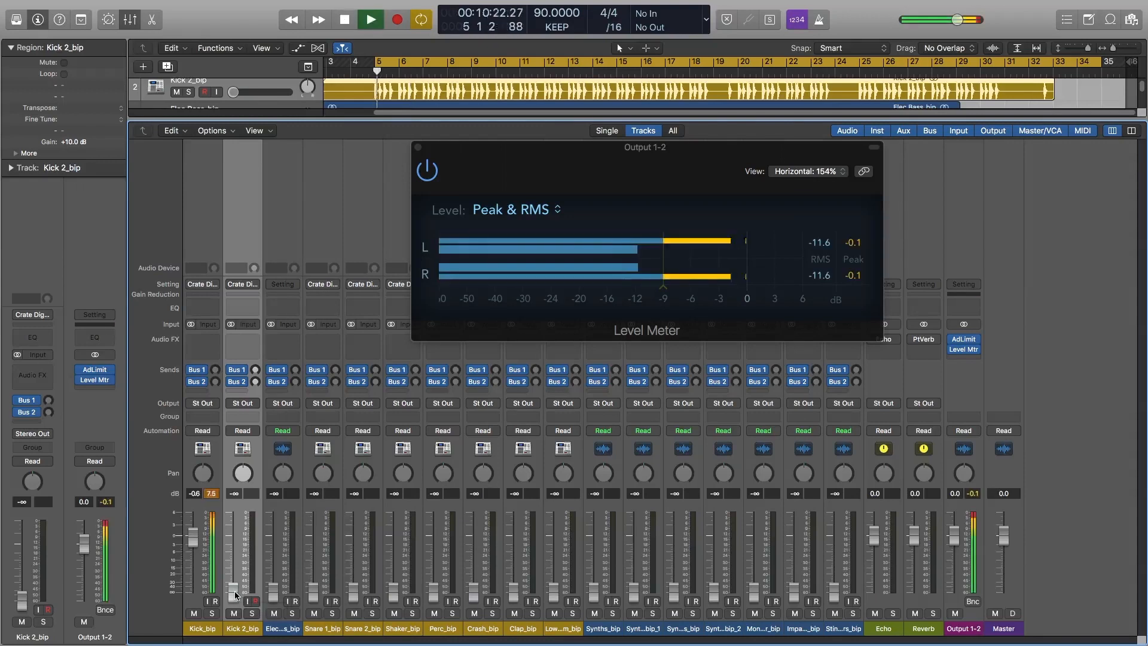
{"action": "left_click_drag", "start_coordinate": [235, 594], "coordinate": [233, 565]}
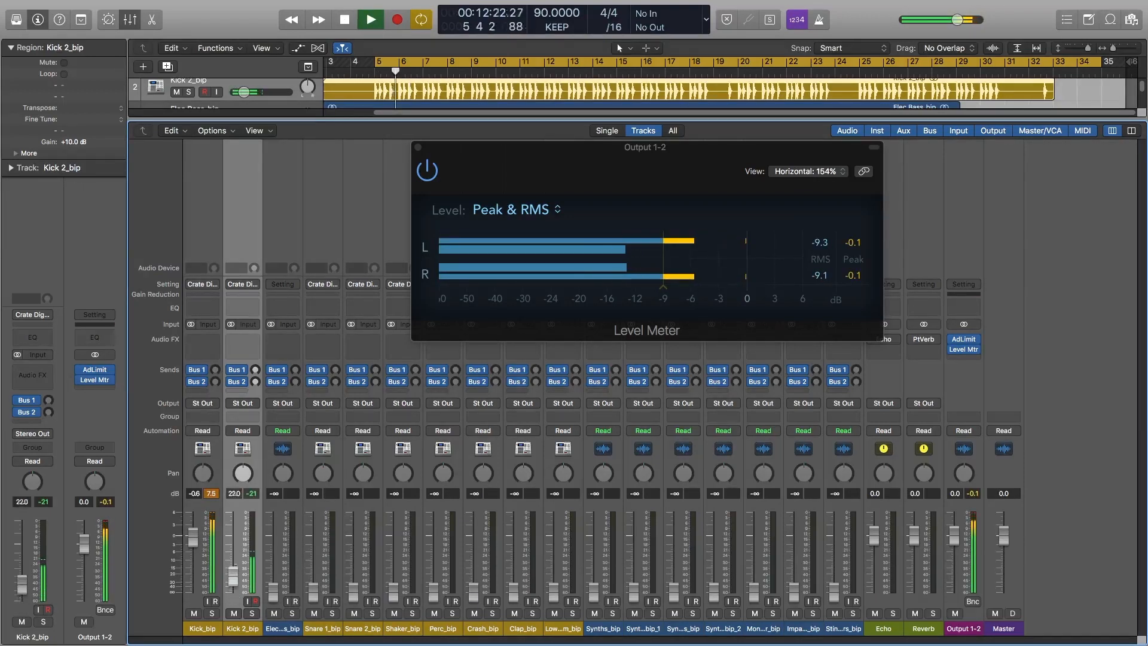
{"action": "left_click", "coordinate": [251, 614]}
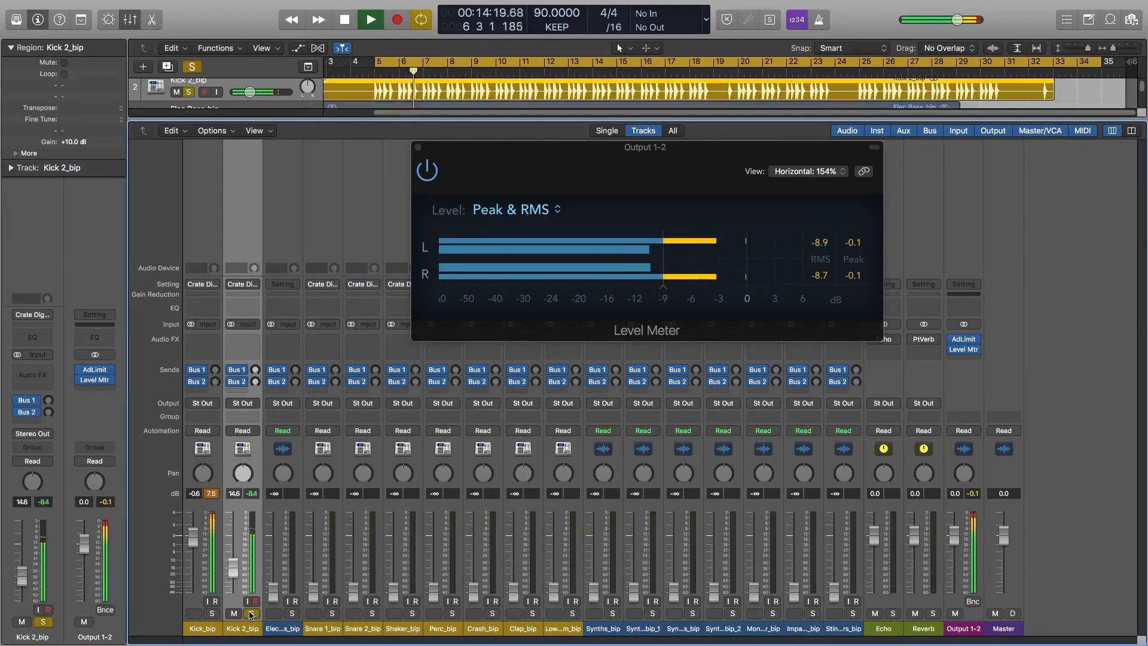
{"action": "left_click_drag", "start_coordinate": [233, 565], "coordinate": [233, 560]}
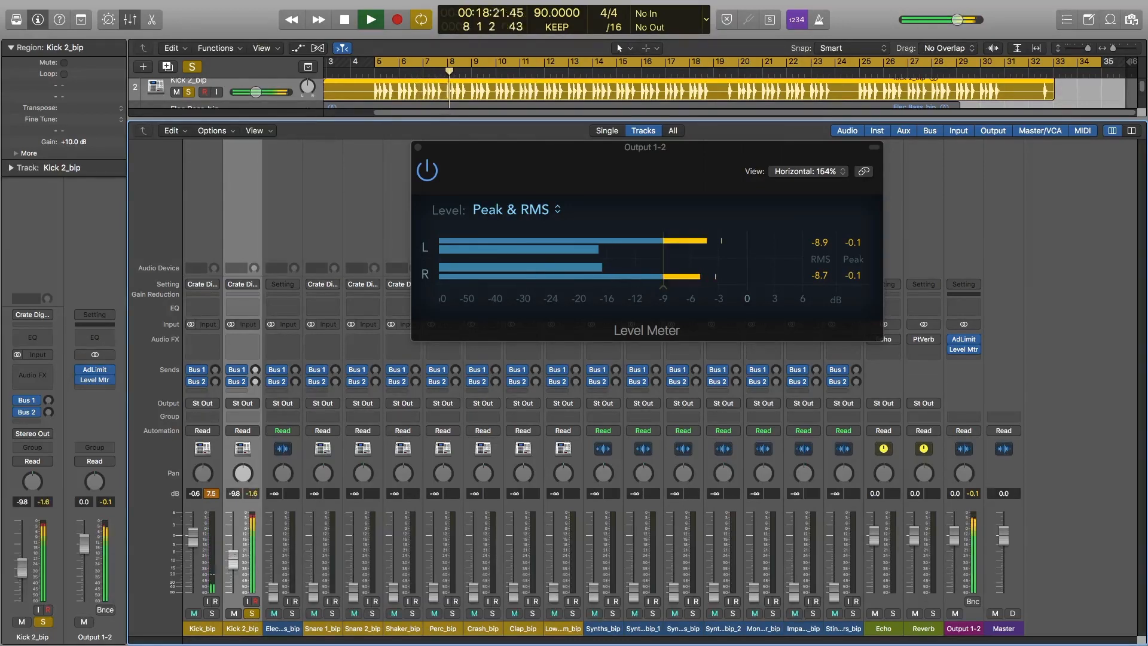
{"action": "left_click", "coordinate": [820, 275]}
{"action": "left_click_drag", "start_coordinate": [234, 558], "coordinate": [234, 543]}
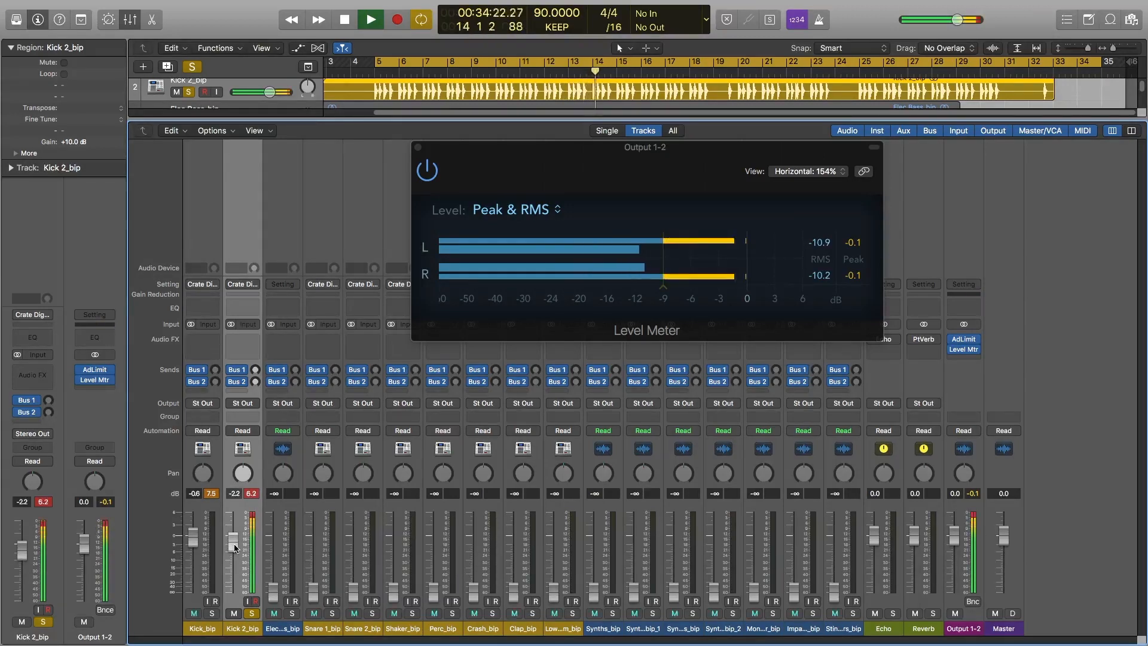
Step: Unsolo Kick 2_bip, lower its fader to -3.9 dB alongside Kick_bip, and reset the RMS reading and channel peaks
{"action": "left_click", "coordinate": [252, 613]}
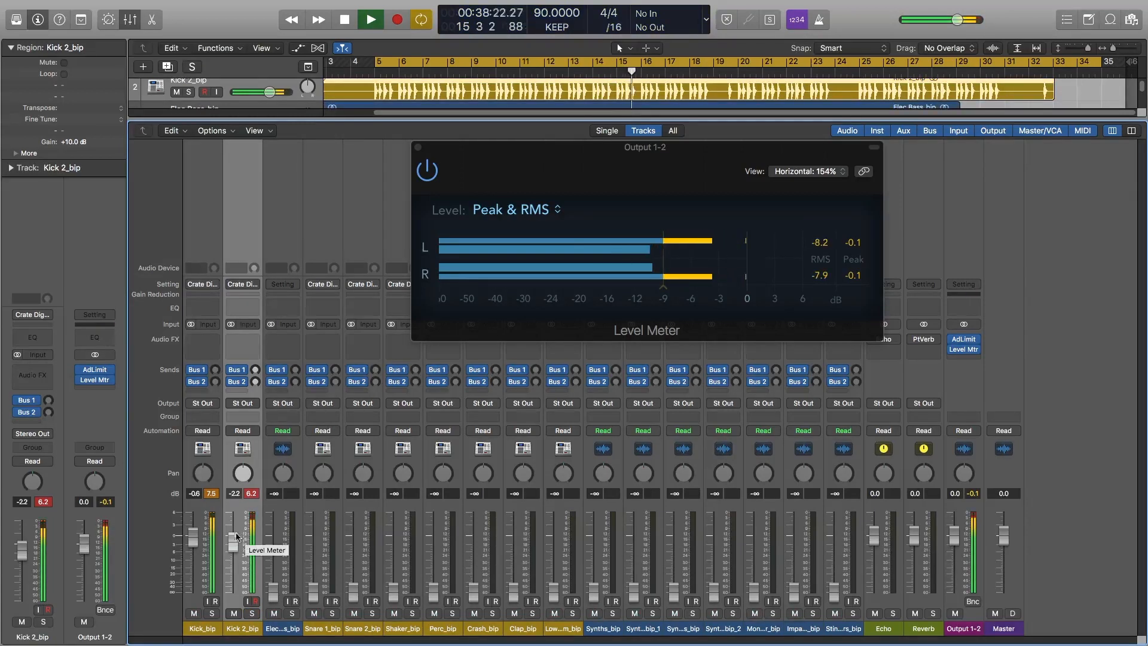
{"action": "left_click_drag", "start_coordinate": [235, 545], "coordinate": [235, 554]}
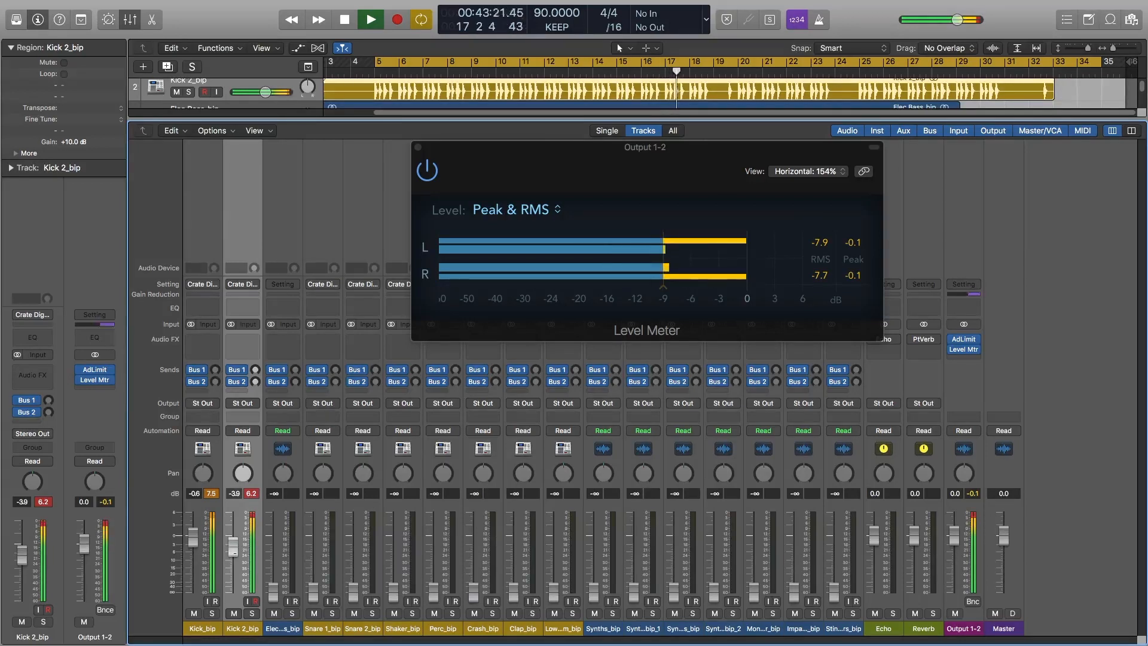
{"action": "left_click", "coordinate": [826, 281]}
{"action": "key", "text": "space"}
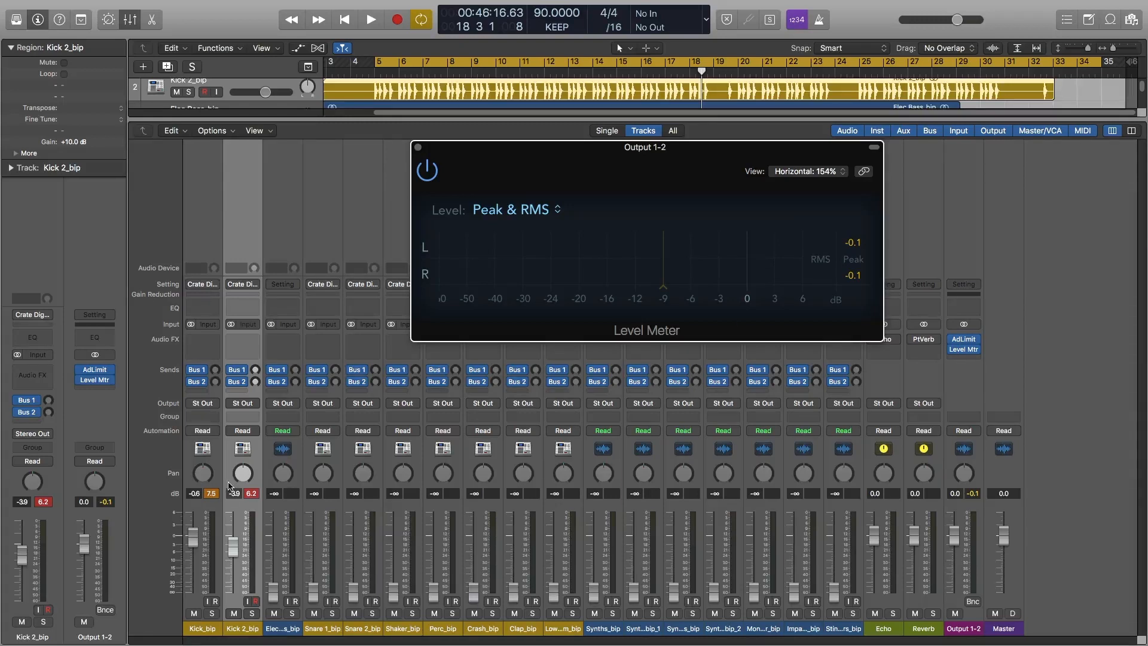
{"action": "left_click", "coordinate": [209, 496]}
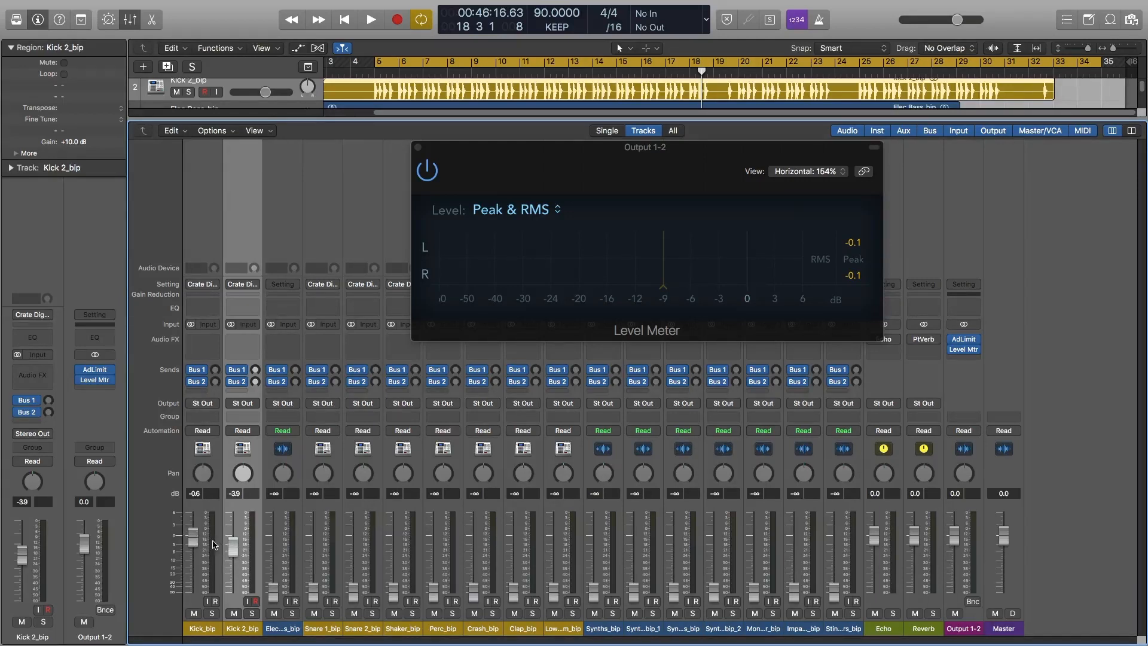
Step: Lower Kick_bip to -3.0 dB and Kick 2_bip to -7.4 dB against the -9 dB RMS target, and clear the channel peaks
{"action": "key", "text": "space"}
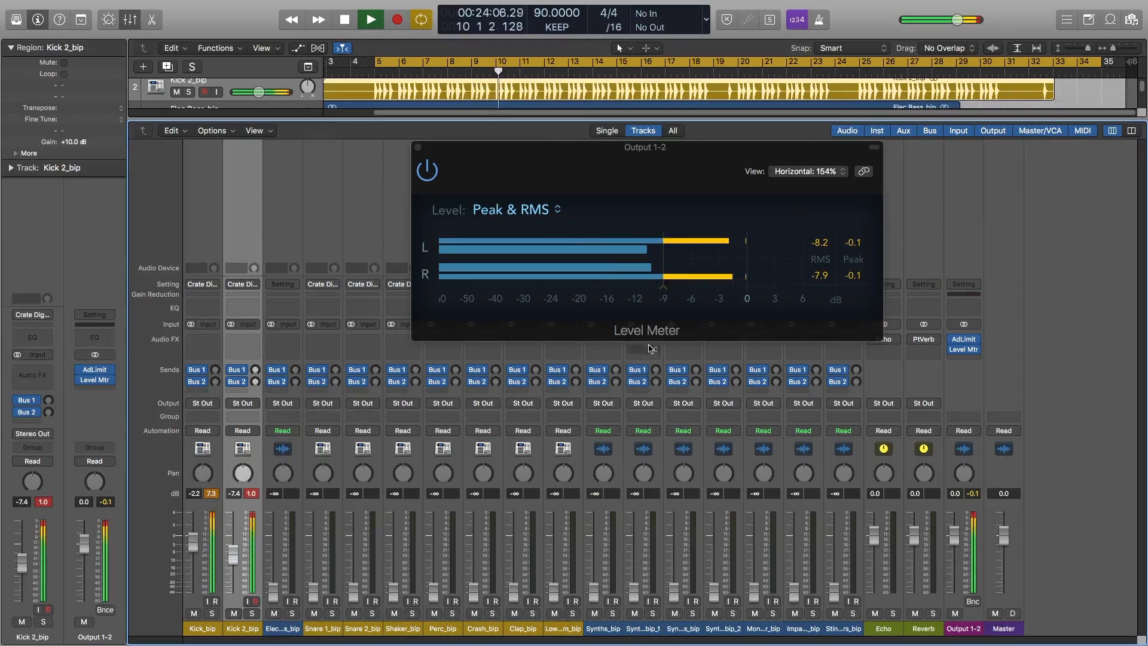
{"action": "left_click", "coordinate": [823, 278]}
{"action": "left_click", "coordinate": [254, 529]}
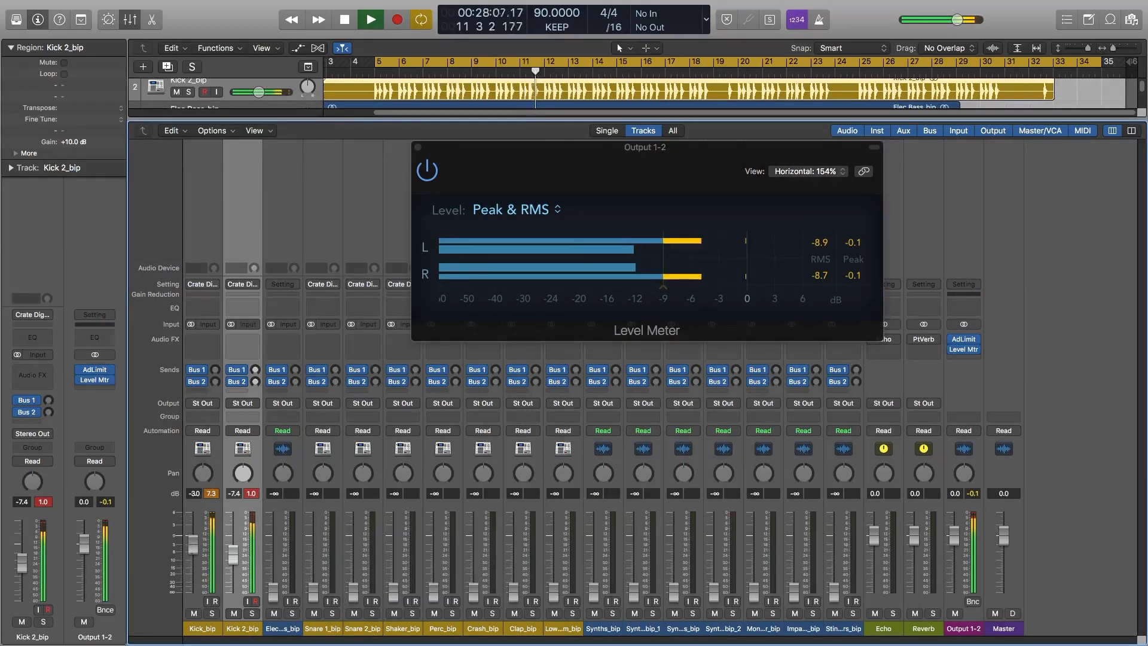
{"action": "left_click", "coordinate": [219, 541]}
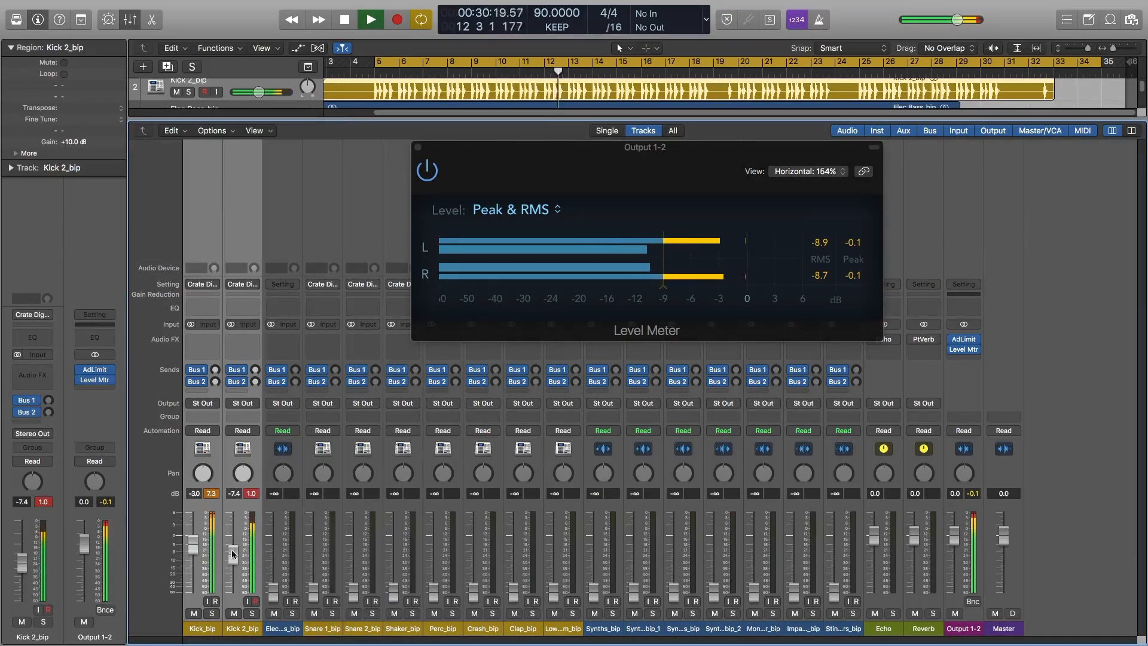
{"action": "left_click", "coordinate": [824, 273]}
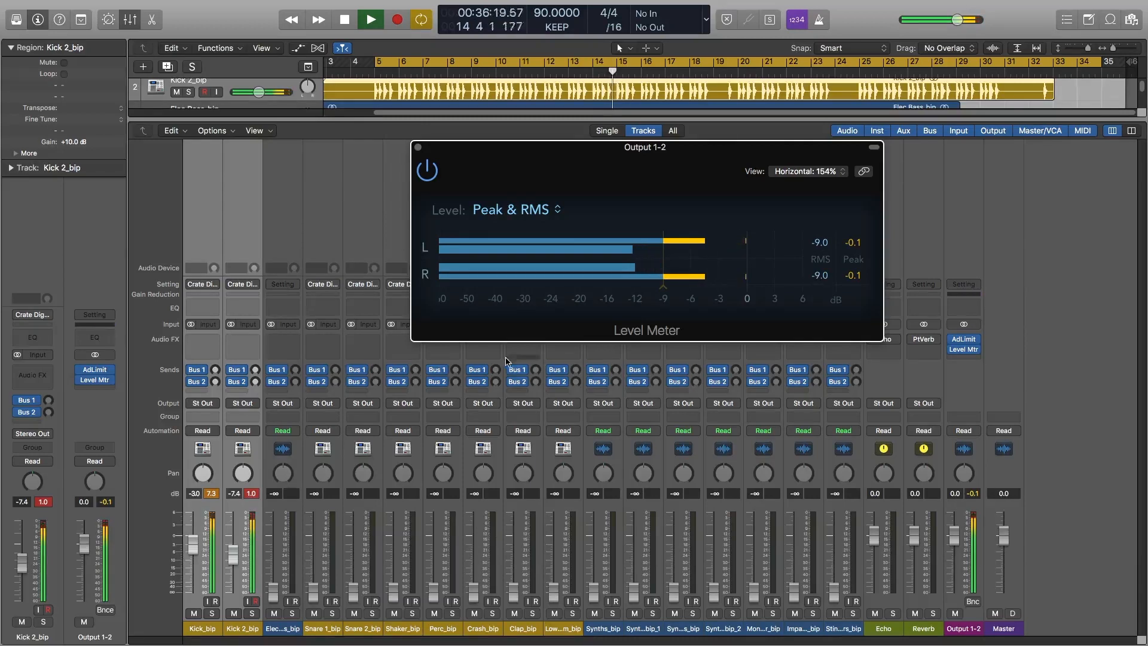
{"action": "key", "text": "space"}
{"action": "left_click", "coordinate": [244, 495]}
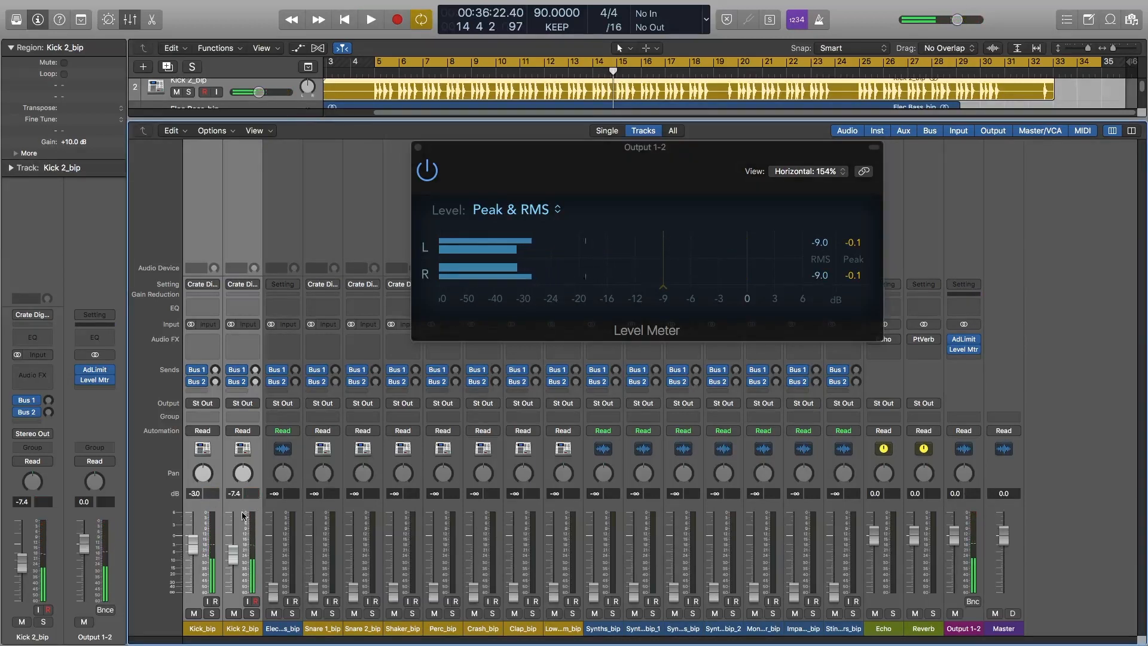
Step: Pan Kick 2_bip to -5 and replay both kicks to check the output RMS level
{"action": "left_click", "coordinate": [243, 445]}
{"action": "left_click_drag", "start_coordinate": [243, 473], "coordinate": [243, 559]}
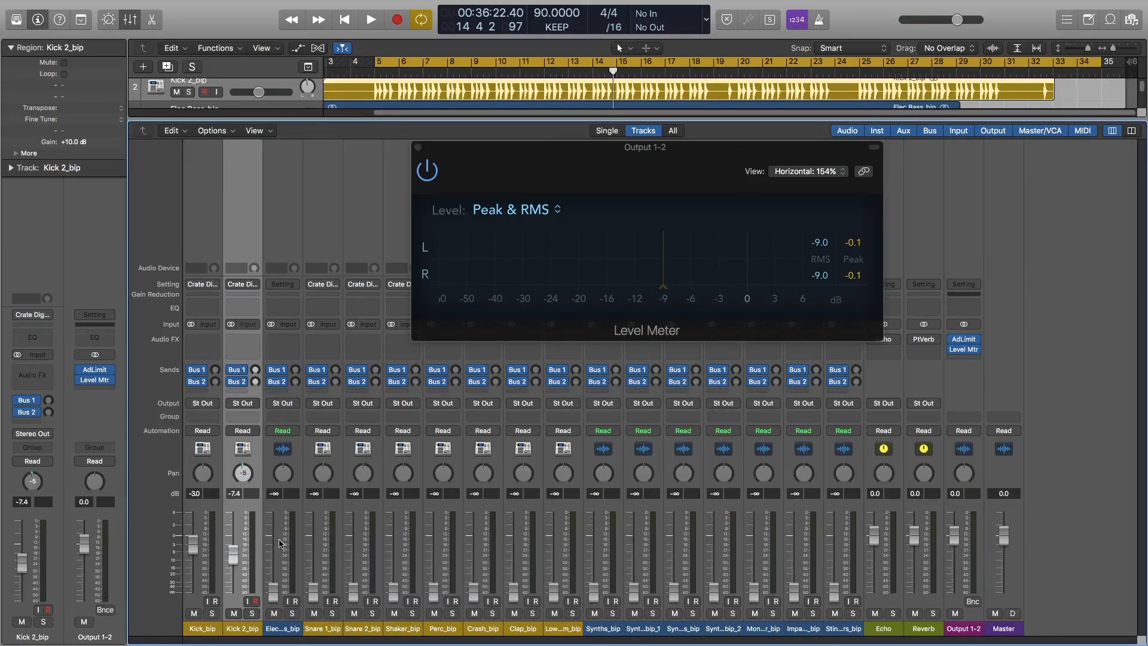
{"action": "key", "text": "space"}
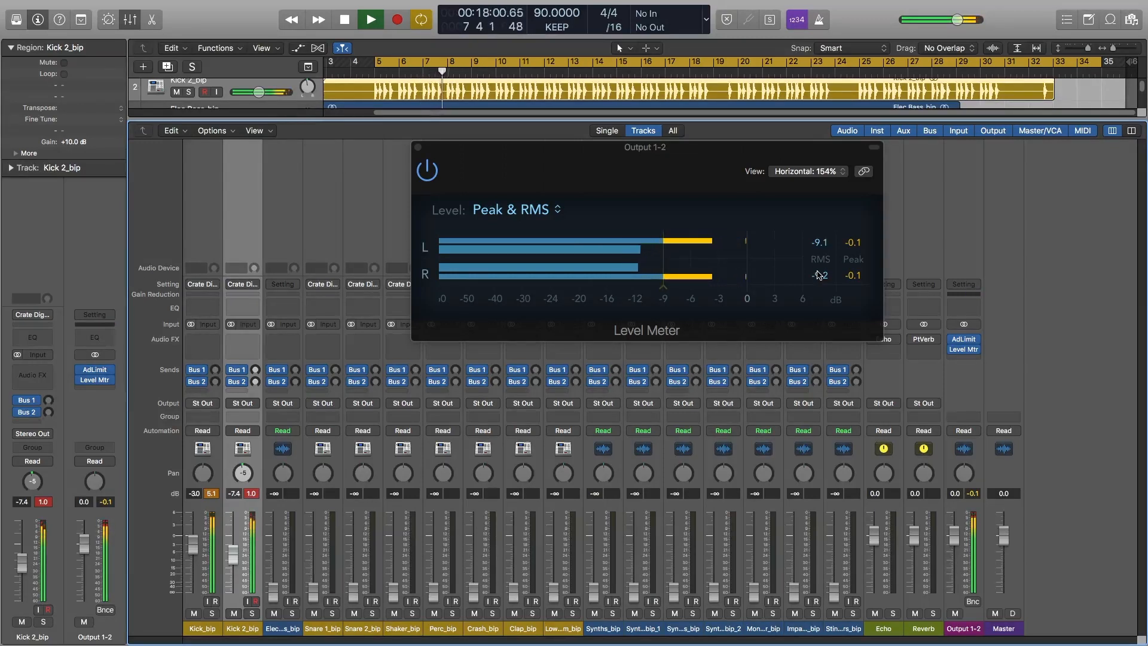
{"action": "key", "text": "space"}
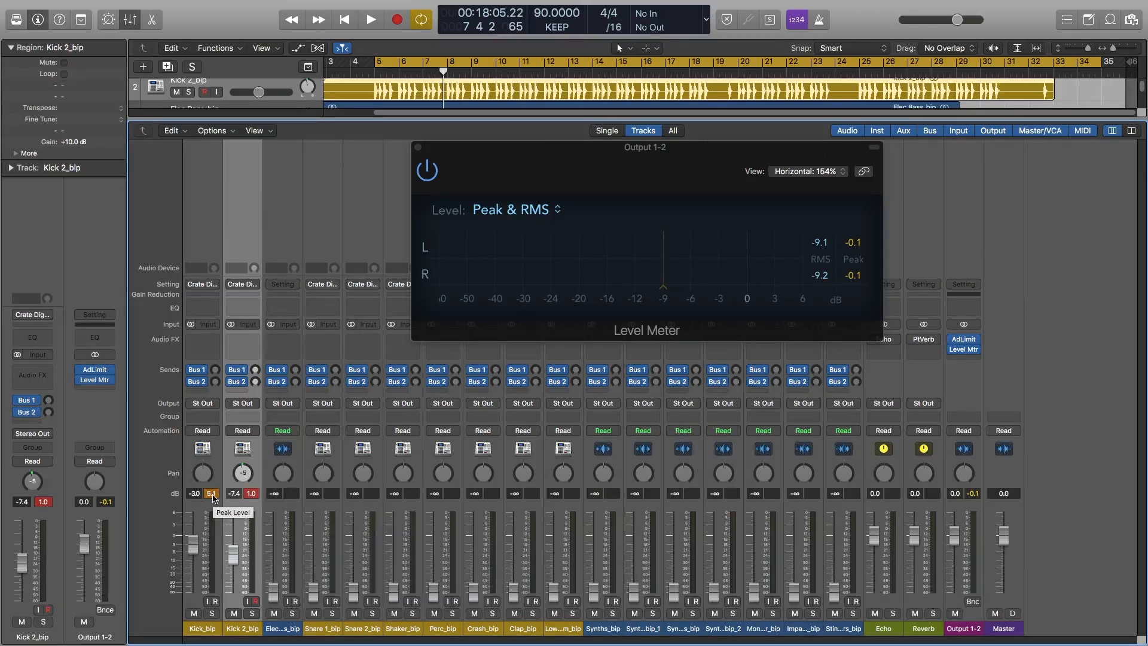
Step: Raise the Elec Bass_bip fader to -12.0 dB, checking the RMS level during playback, and clear the channel peaks
{"action": "left_click", "coordinate": [279, 510]}
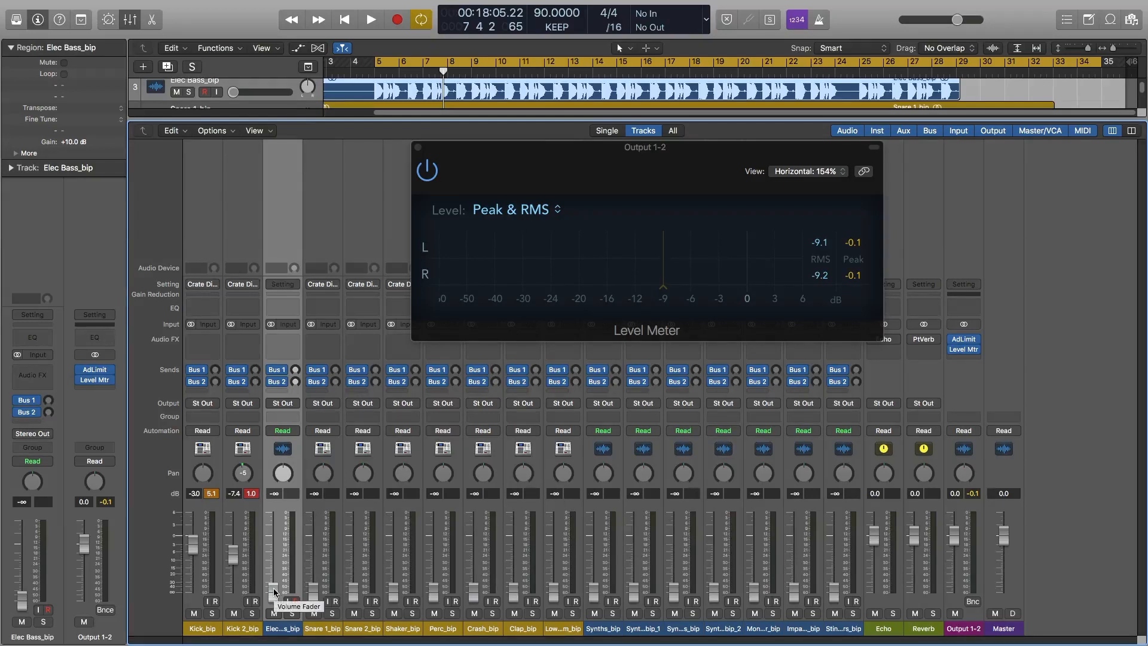
{"action": "key", "text": "space"}
{"action": "left_click_drag", "start_coordinate": [274, 592], "coordinate": [274, 563]}
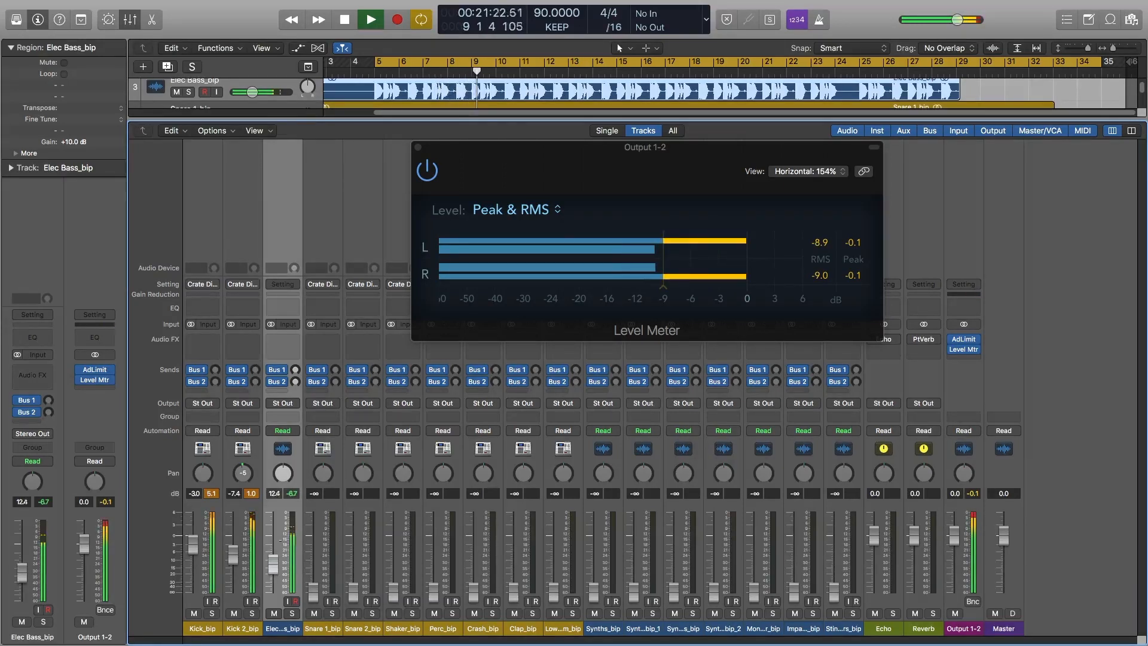
{"action": "left_click", "coordinate": [821, 280]}
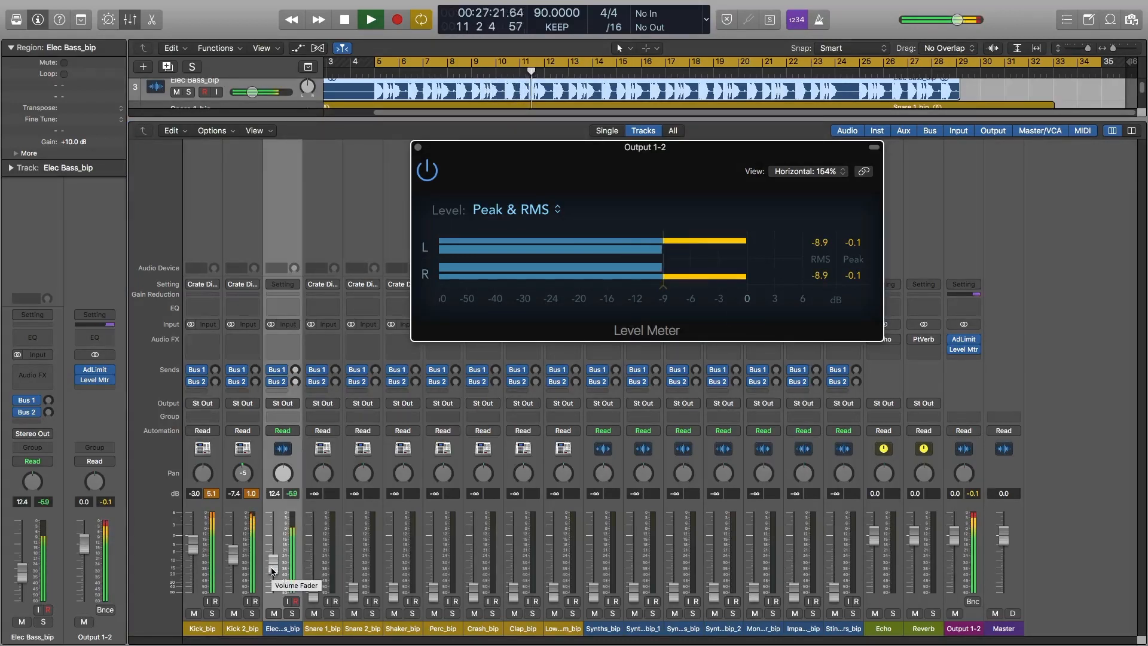
{"action": "key", "text": "space"}
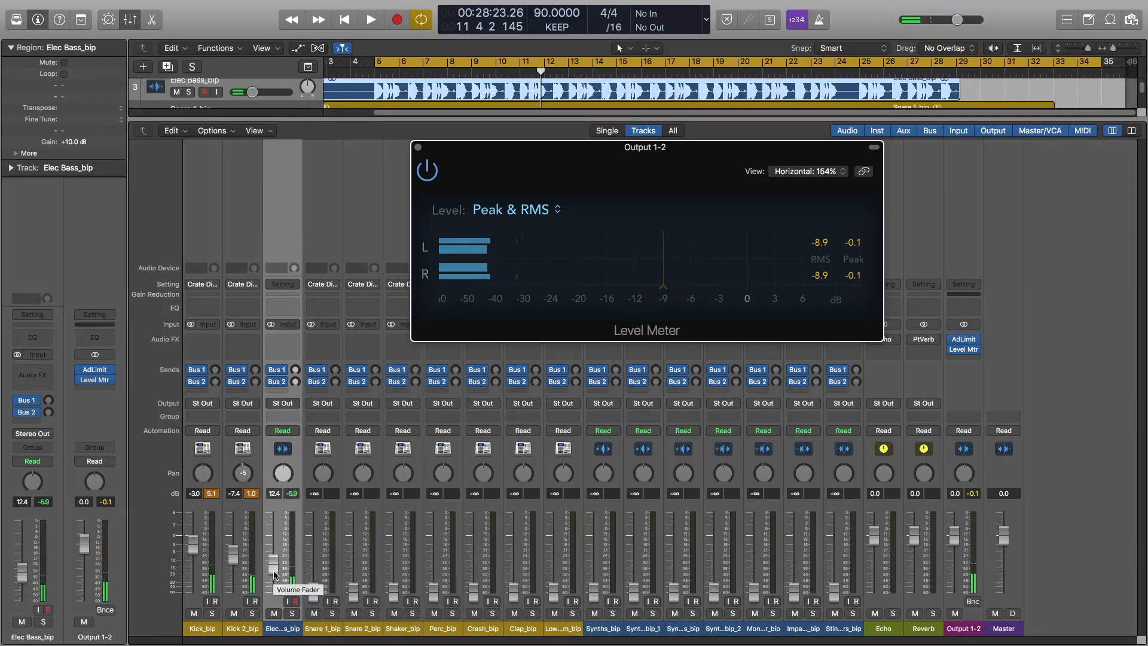
{"action": "left_click_drag", "start_coordinate": [274, 575], "coordinate": [275, 577]}
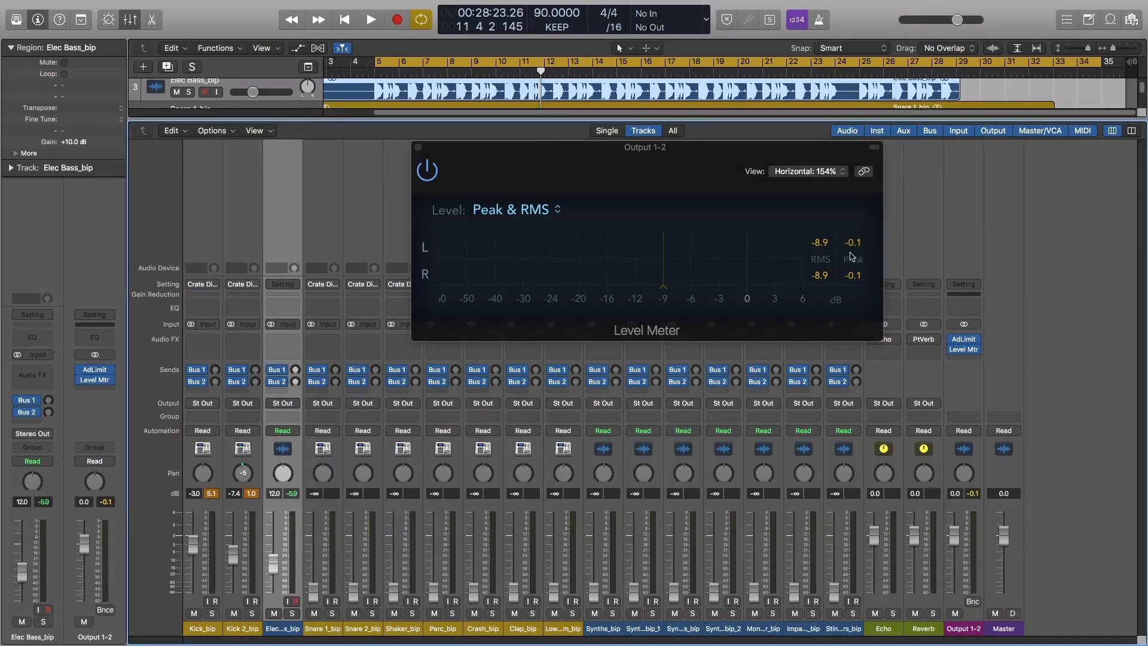
{"action": "key", "text": "space"}
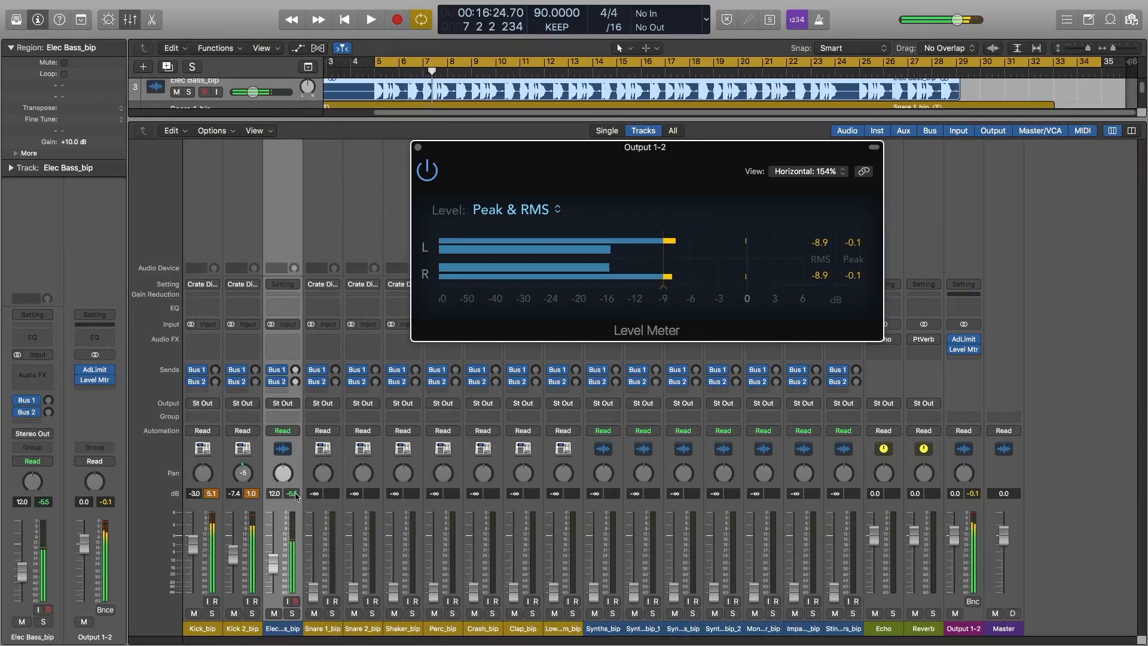
{"action": "left_click", "coordinate": [247, 496]}
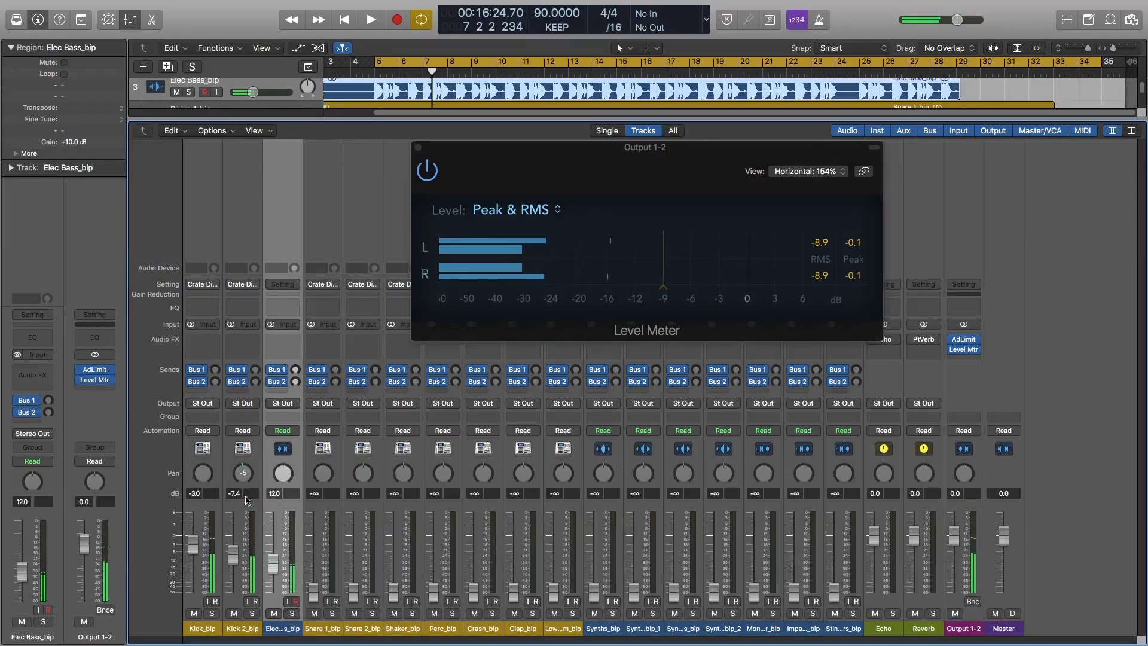
Step: Lower the kick and bass faders together to -3.5, -7.9 and -12.5 dB, recheck the RMS level, and clear the peaks
{"action": "left_click", "coordinate": [205, 511], "text": "shift"}
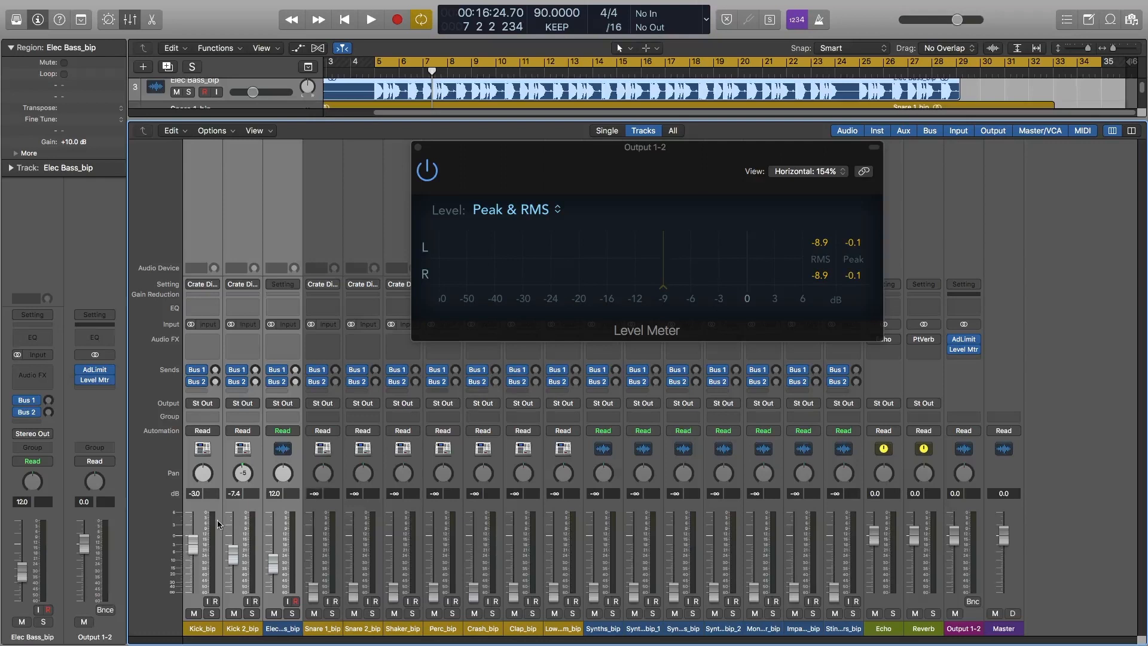
{"action": "left_click", "coordinate": [825, 276]}
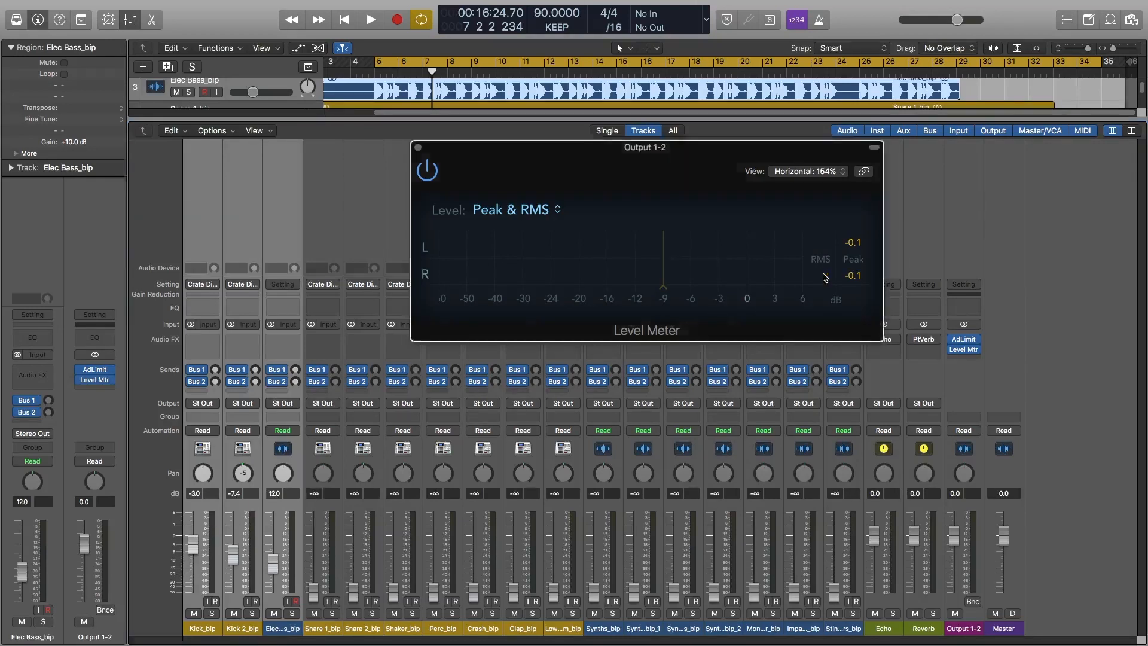
{"action": "key", "text": "space"}
{"action": "left_click_drag", "start_coordinate": [195, 537], "coordinate": [196, 541]}
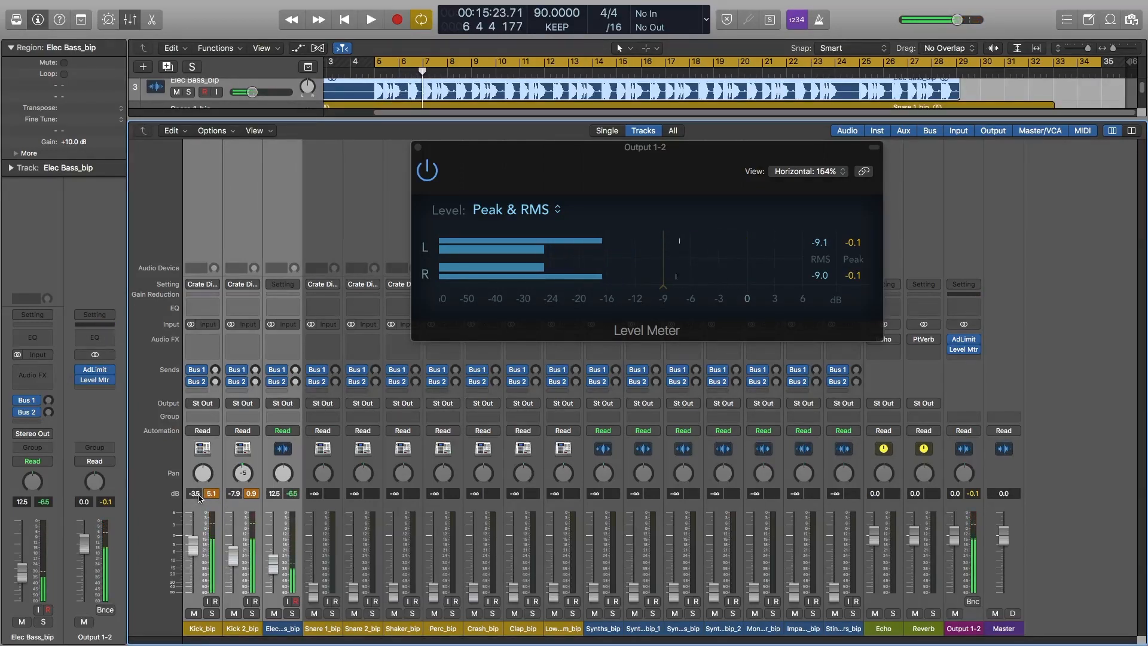
{"action": "key", "text": "space"}
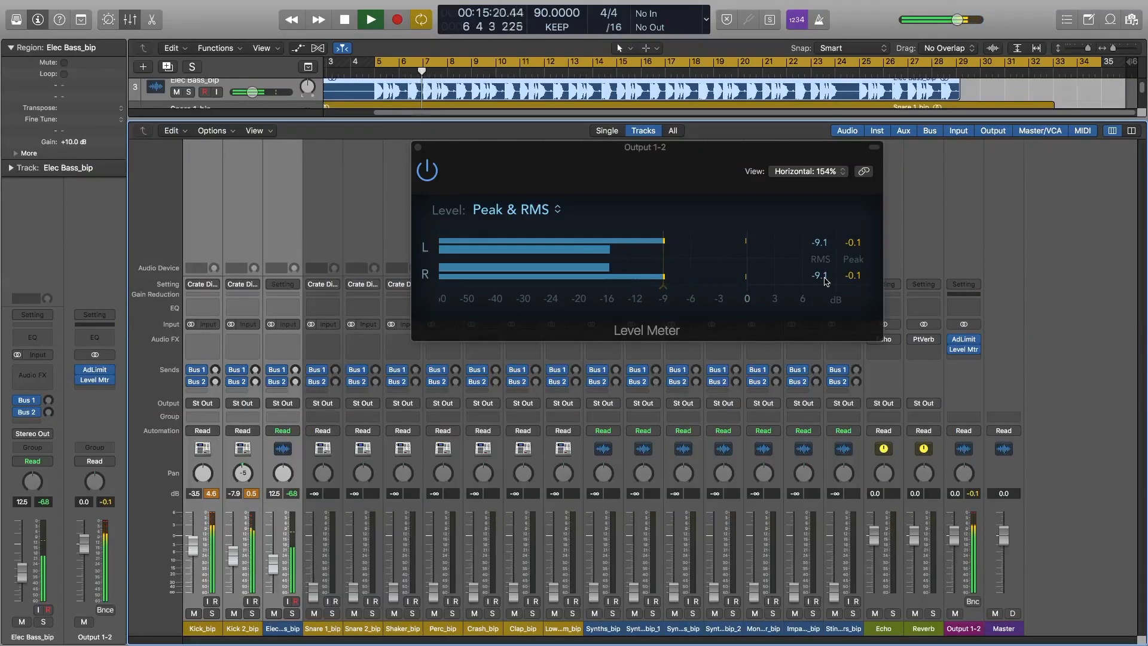
{"action": "key", "text": "space"}
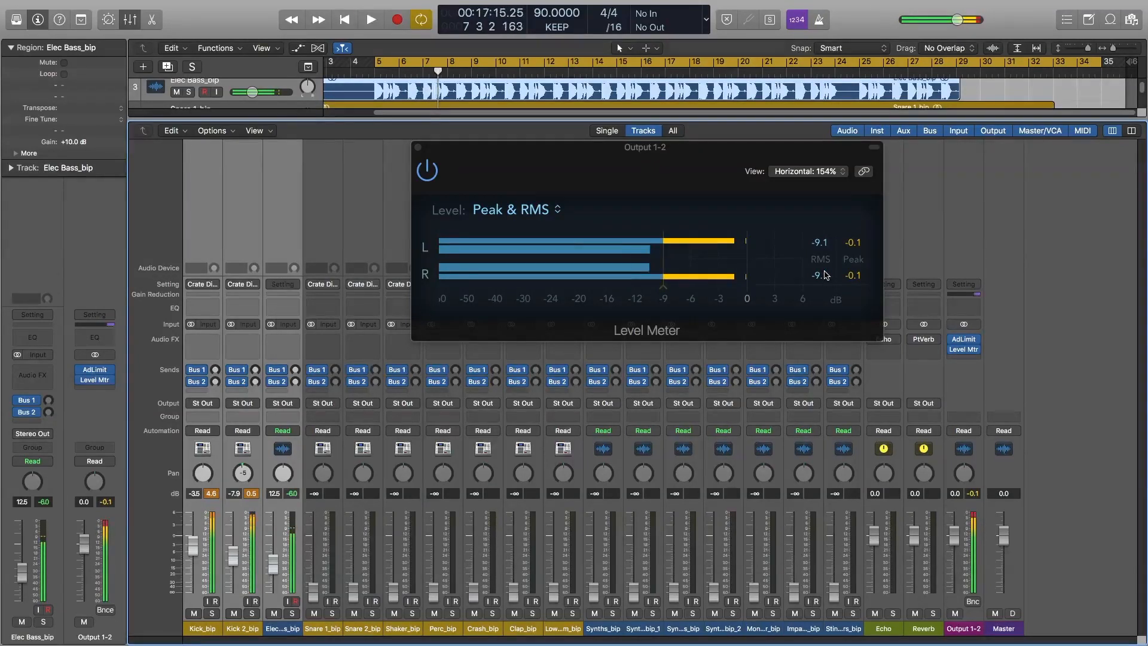
{"action": "left_click", "coordinate": [291, 494]}
{"action": "left_click", "coordinate": [298, 517]}
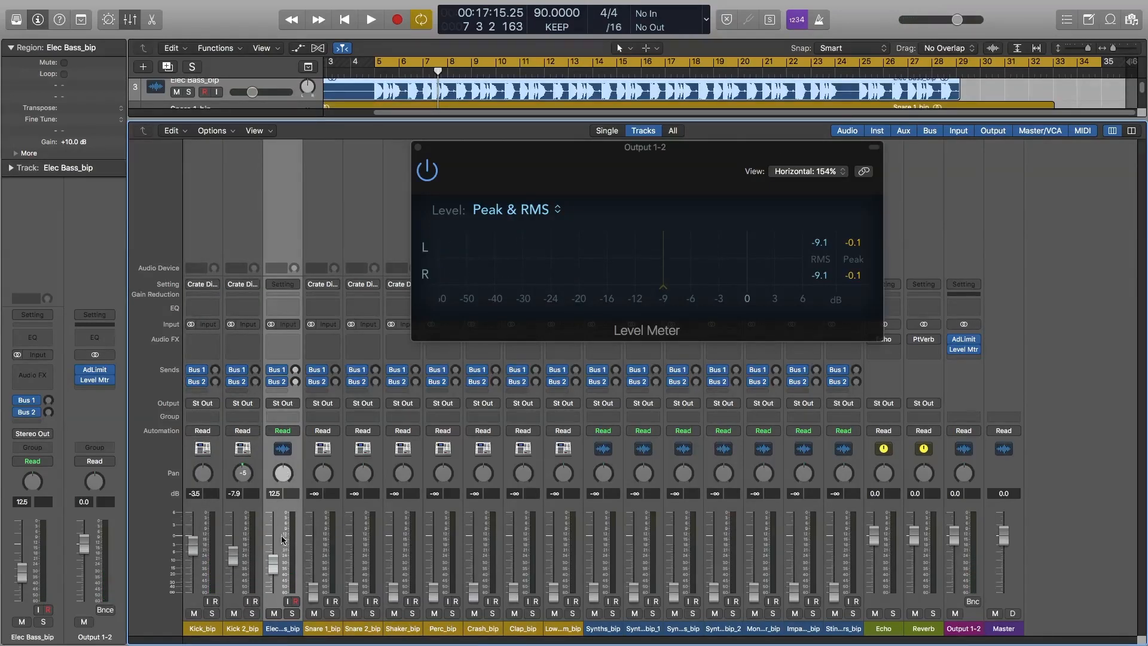
Step: Raise the Snare 1_bip fader to -11.6 dB during playback, stop, and clear the channel peaks
{"action": "left_click", "coordinate": [333, 510]}
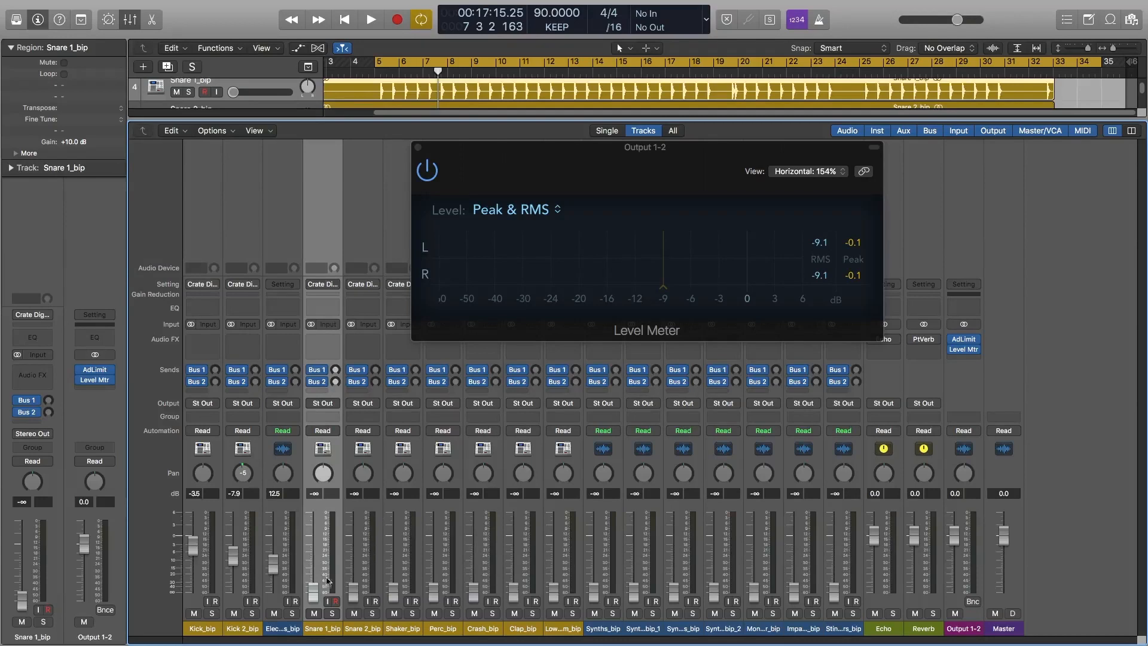
{"action": "key", "text": "space"}
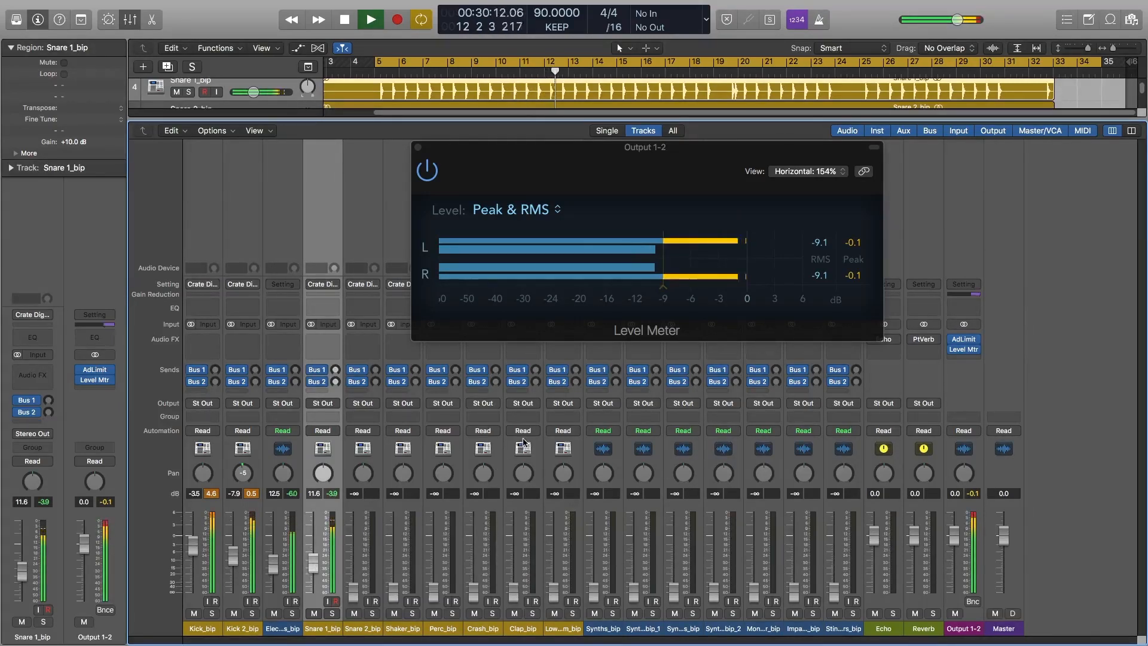
{"action": "key", "text": "space"}
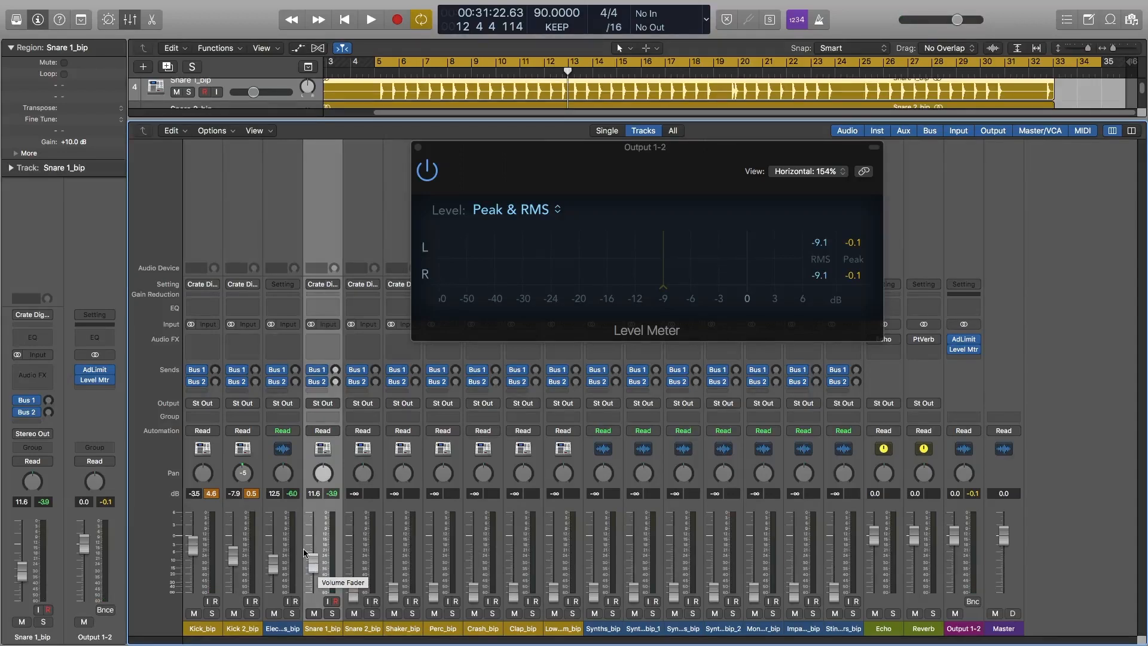
{"action": "left_click", "coordinate": [250, 494]}
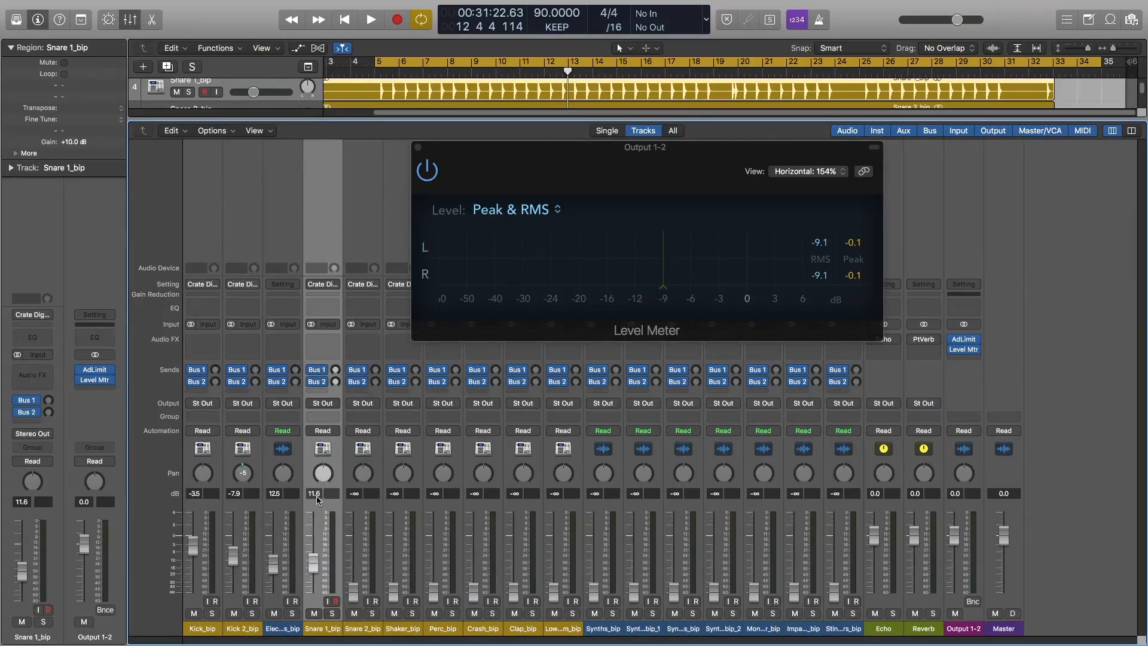
Step: Solo Snare 1_bip, set its fader to -10.8 dB during playback, and unsolo it to hear the full mix
{"action": "key", "text": "space"}
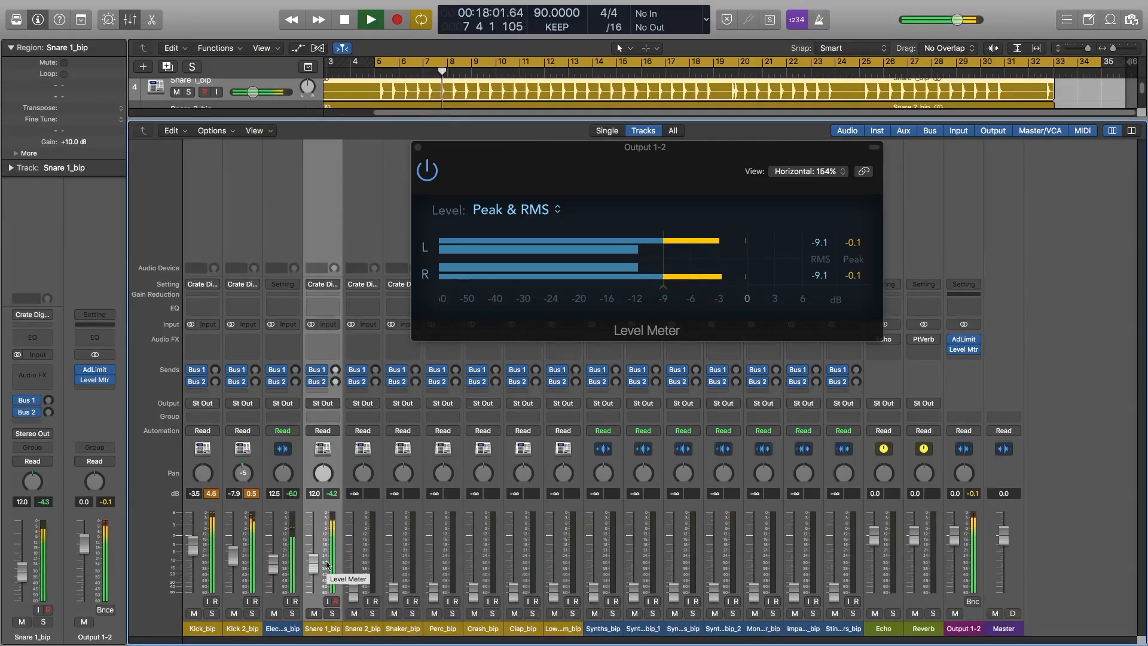
{"action": "key", "text": "space"}
{"action": "left_click", "coordinate": [331, 614]}
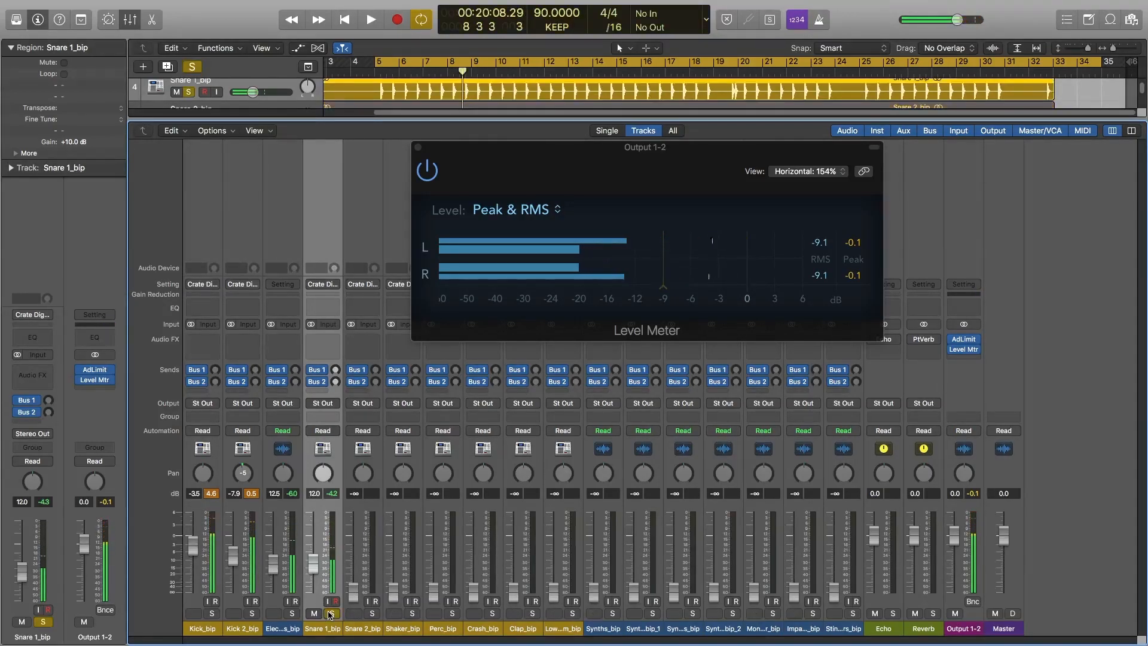
{"action": "left_click", "coordinate": [252, 494]}
{"action": "key", "text": "space"}
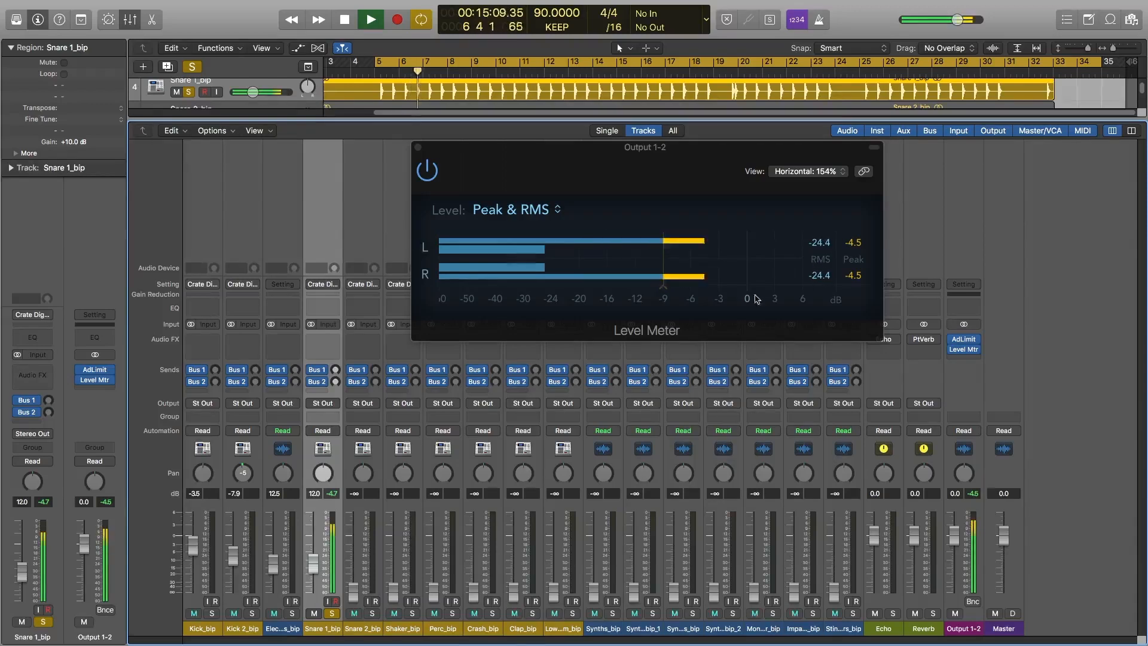
{"action": "left_click_drag", "start_coordinate": [315, 560], "coordinate": [316, 554]}
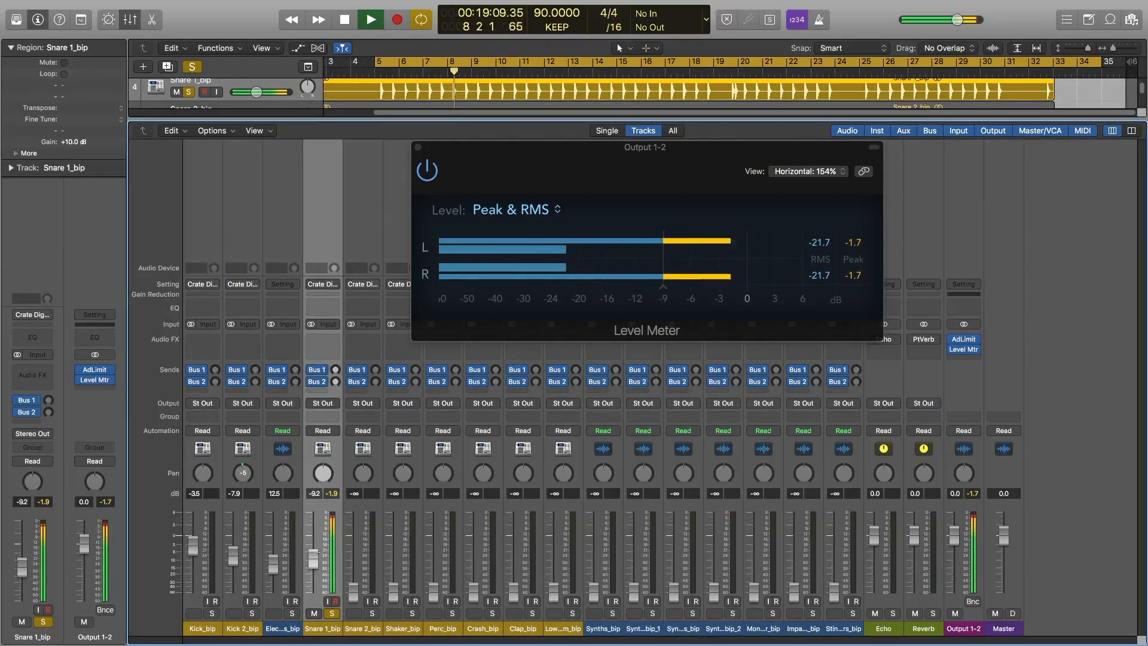
{"action": "left_click_drag", "start_coordinate": [315, 557], "coordinate": [319, 560]}
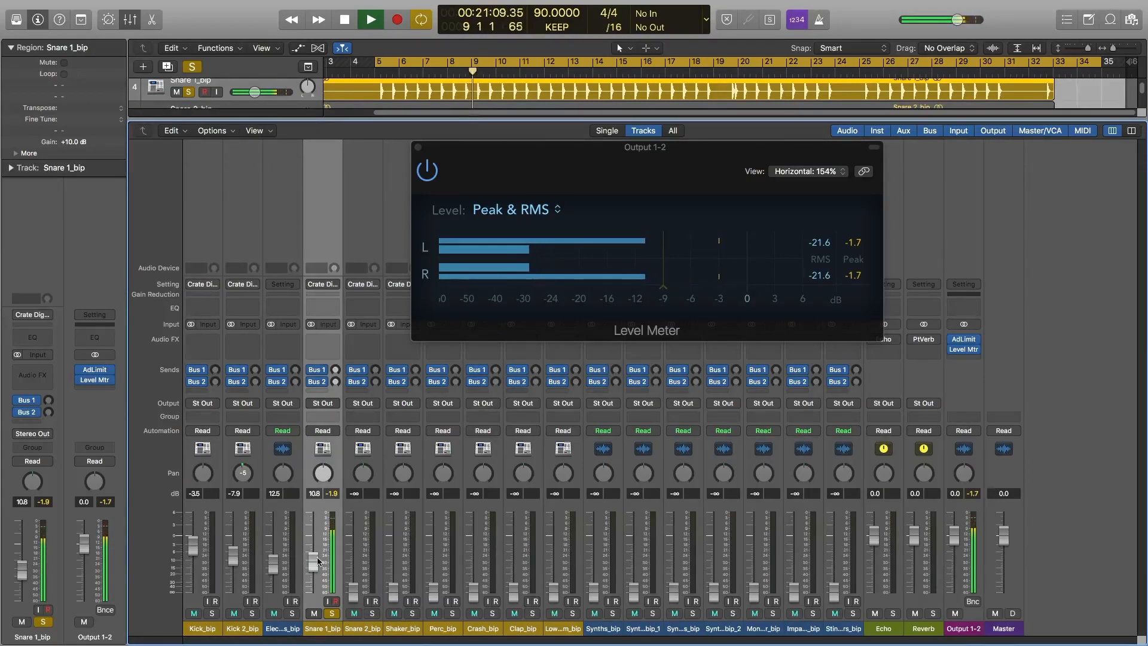
{"action": "left_click", "coordinate": [332, 614]}
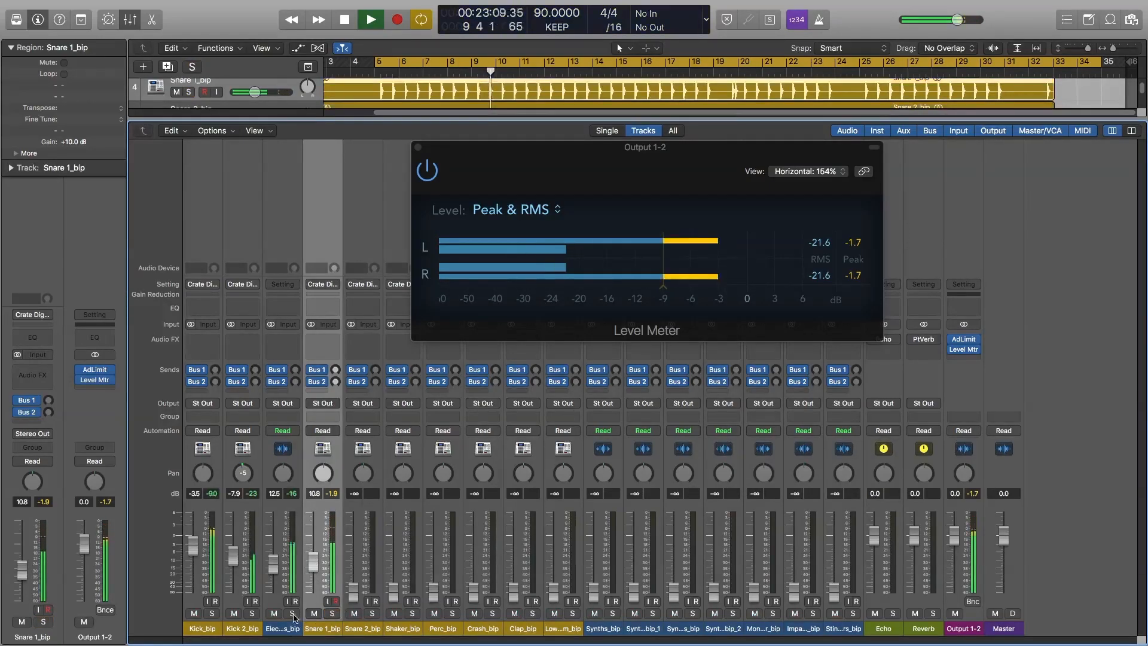
Step: Solo Elec Bass_bip briefly, raise its fader to -11.6 dB, and stop playback after hearing the full mix
{"action": "left_click", "coordinate": [293, 615]}
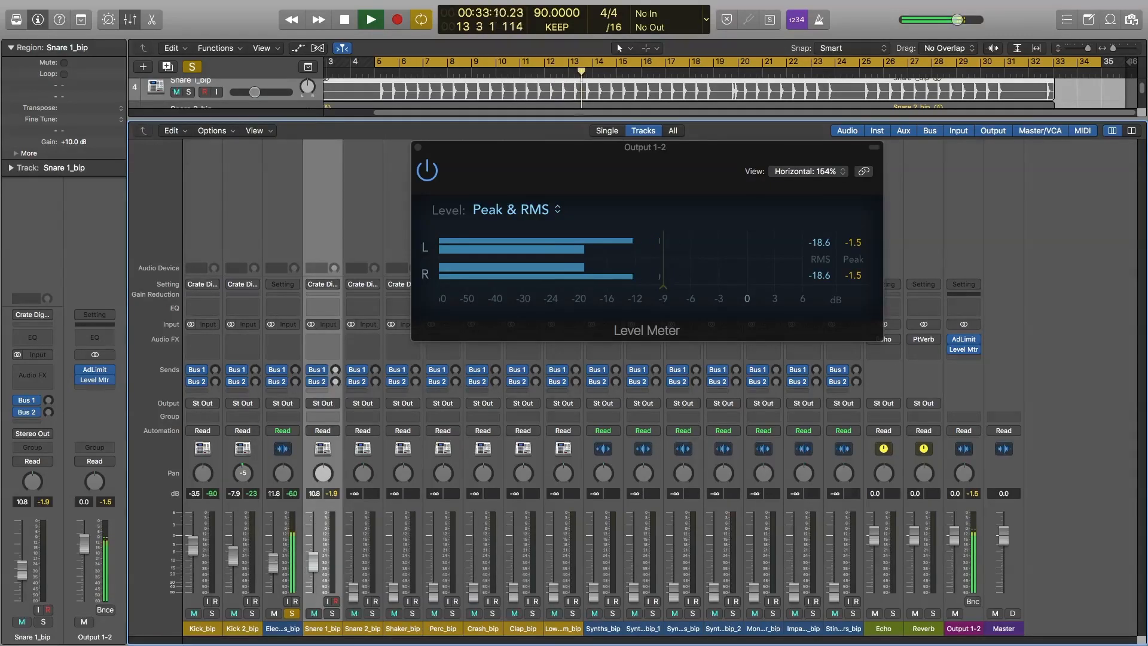
{"action": "left_click", "coordinate": [293, 614]}
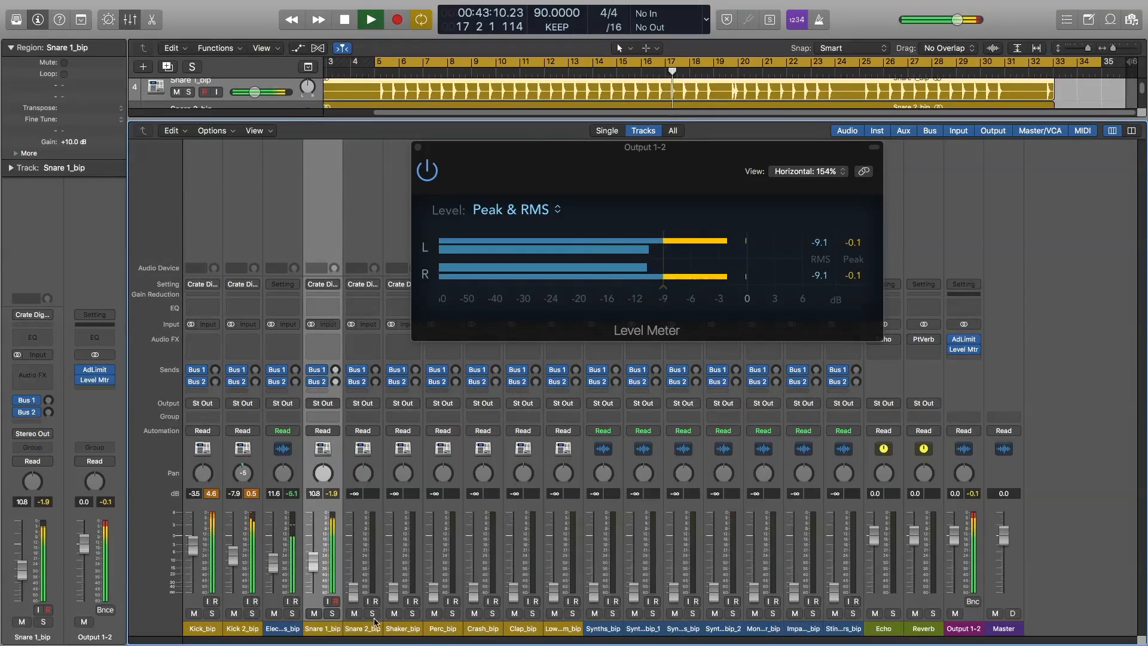
{"action": "key", "text": "space"}
Step: Solo Snare 2_bip, raise its fader to -14.0 dB, pan it to +3, and unsolo it
{"action": "left_click", "coordinate": [377, 579]}
{"action": "key", "text": "s"}
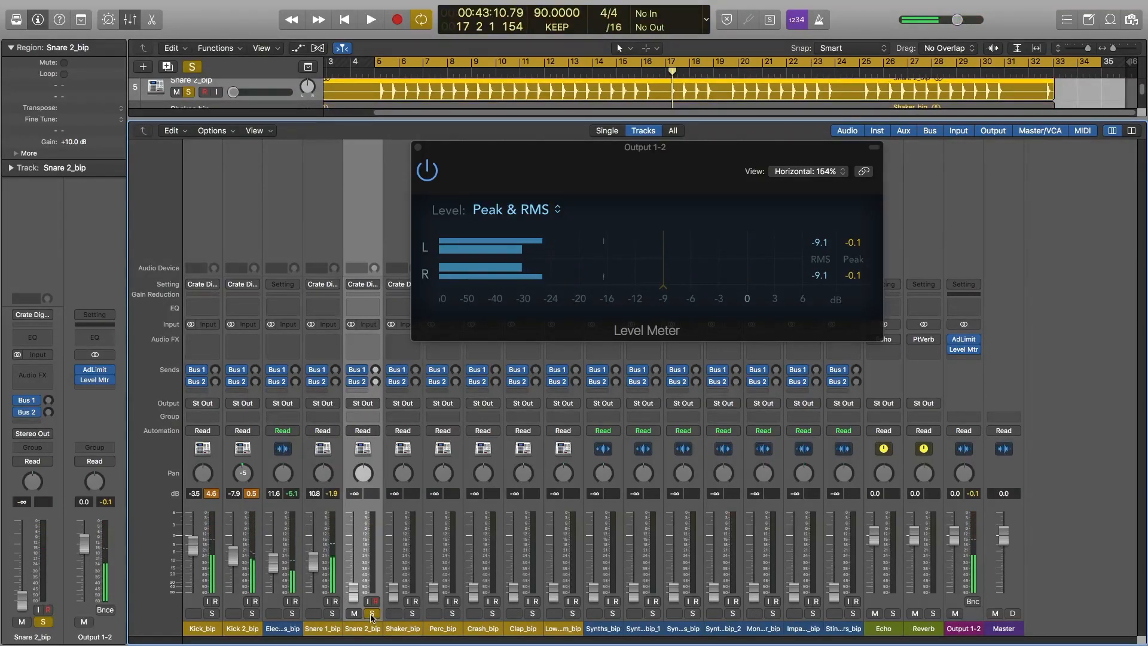
{"action": "key", "text": "space"}
{"action": "left_click_drag", "start_coordinate": [352, 598], "coordinate": [354, 573]}
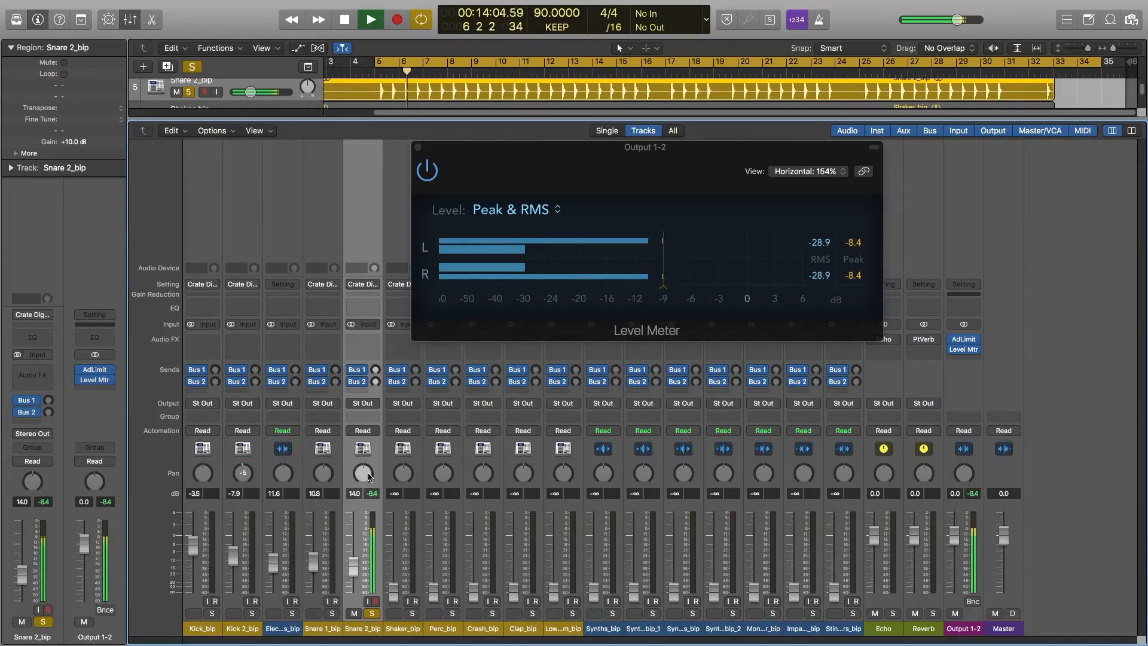
{"action": "left_click_drag", "start_coordinate": [368, 476], "coordinate": [368, 473]}
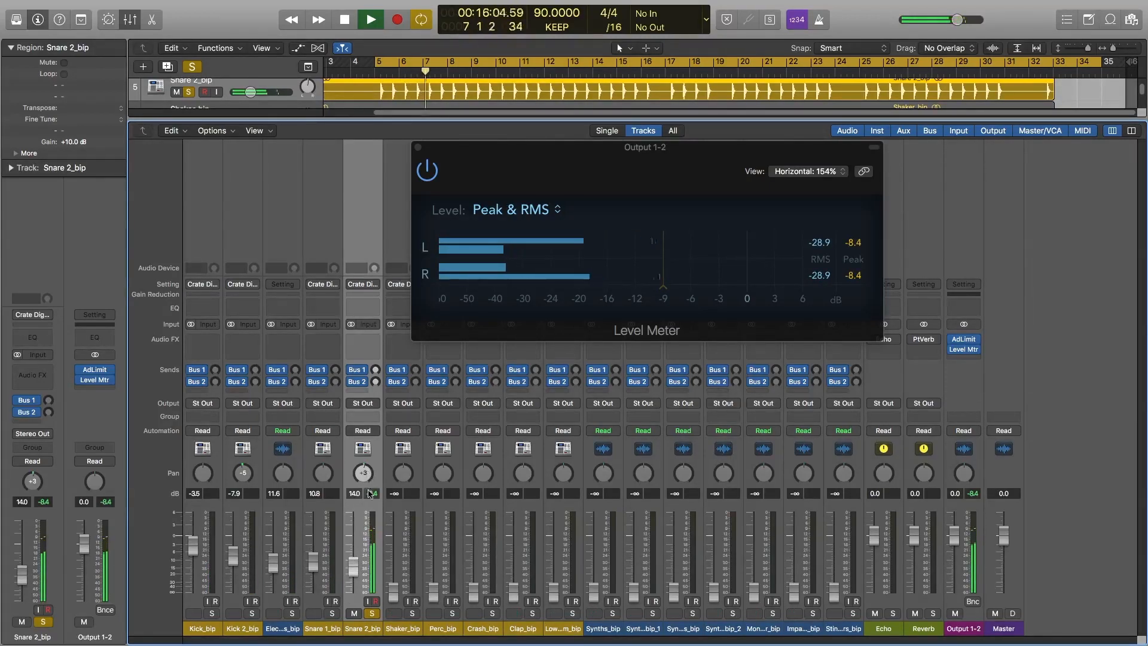
{"action": "left_click", "coordinate": [372, 614]}
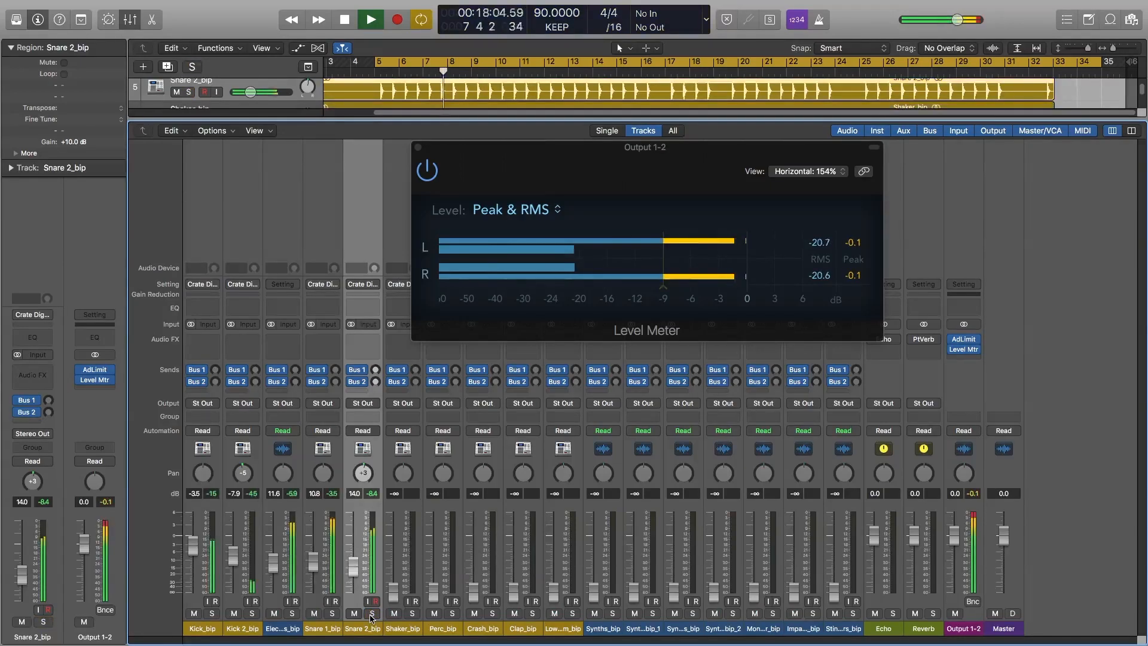
Step: Lower the Snare 2_bip fader to -17.4 dB within the full mix, checking the output RMS level
{"action": "mouse_move", "coordinate": [354, 571]}
{"action": "left_mouse_down"}
{"action": "mouse_move", "coordinate": [354, 549]}
{"action": "mouse_move", "coordinate": [354, 573]}
{"action": "left_mouse_up"}
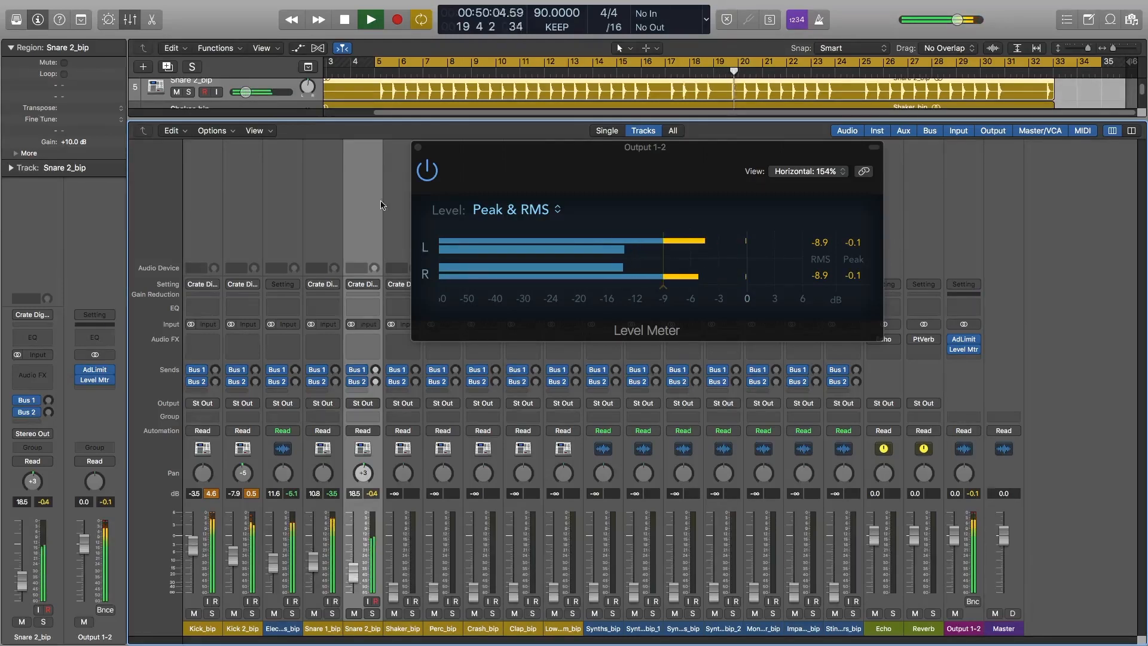
{"action": "left_click", "coordinate": [389, 73]}
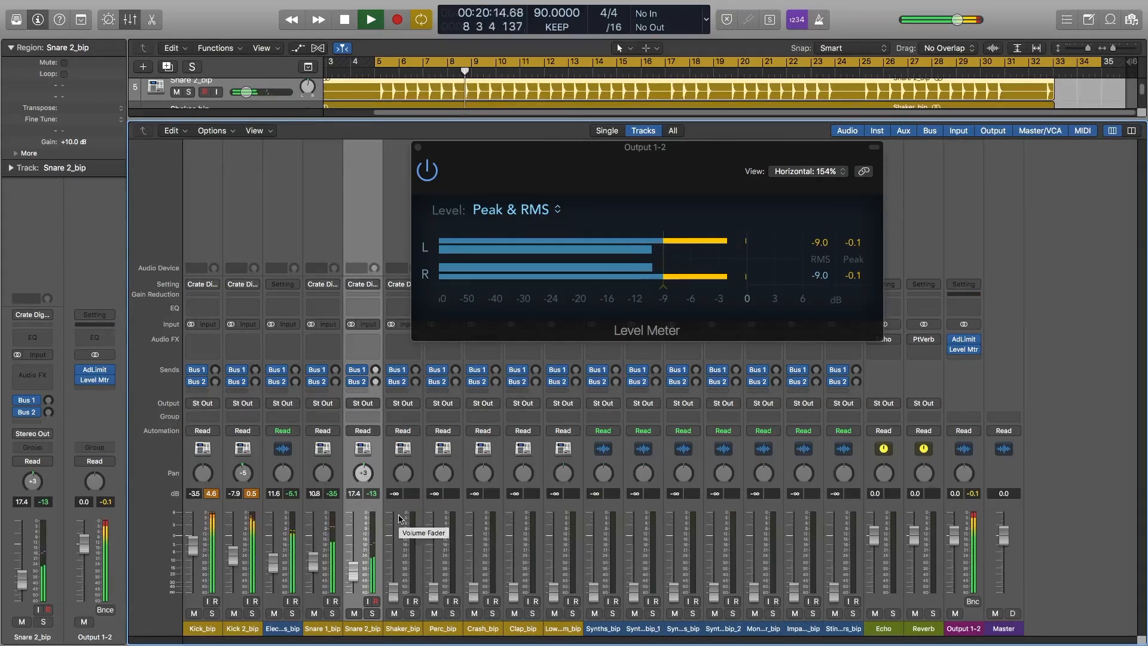
{"action": "key", "text": "space"}
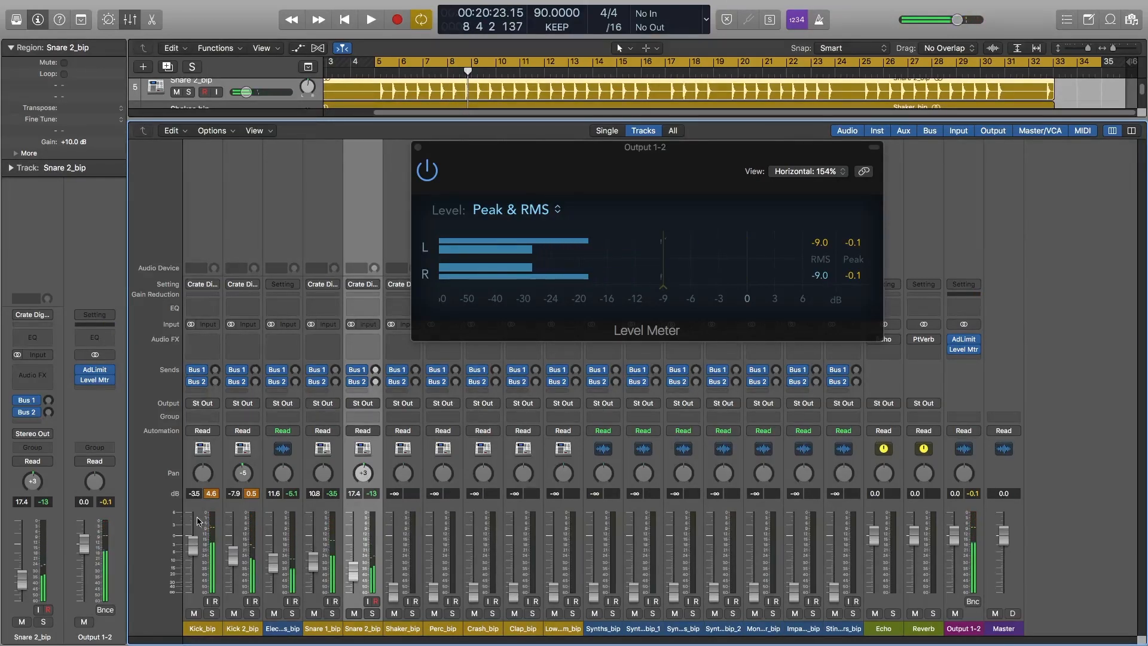
Step: Clear the channel peaks and lower both kick faders together to -4.1 and -8.4 dB, checking the RMS level during playback
{"action": "left_click", "coordinate": [202, 547]}
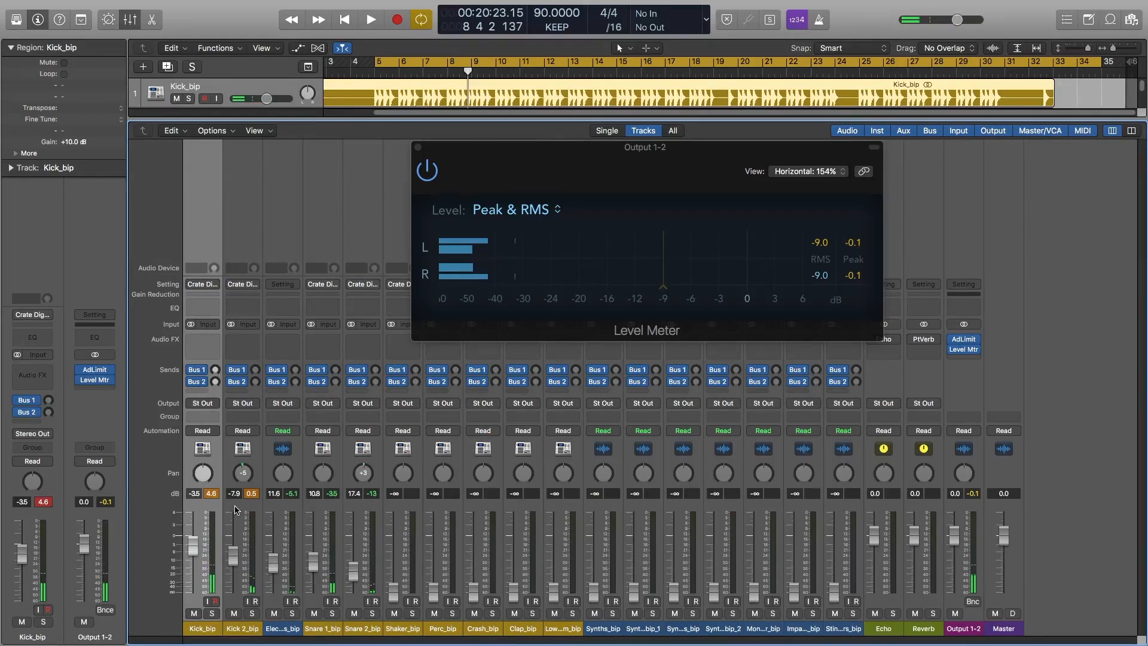
{"action": "left_click", "coordinate": [47, 502]}
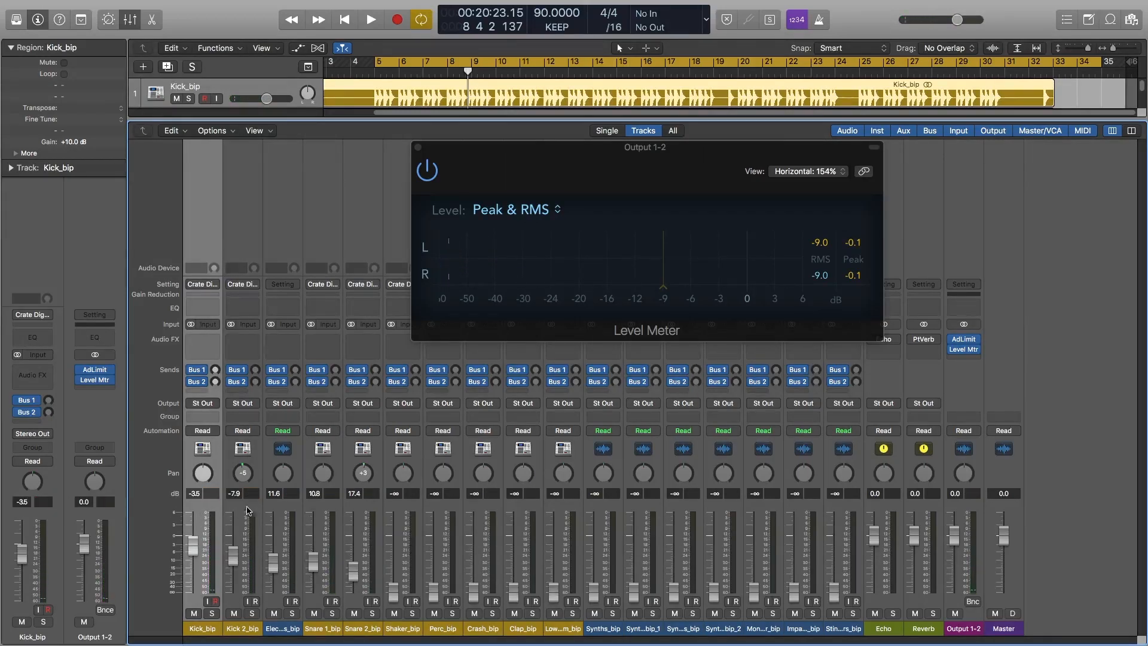
{"action": "left_click", "coordinate": [247, 507], "text": "shift"}
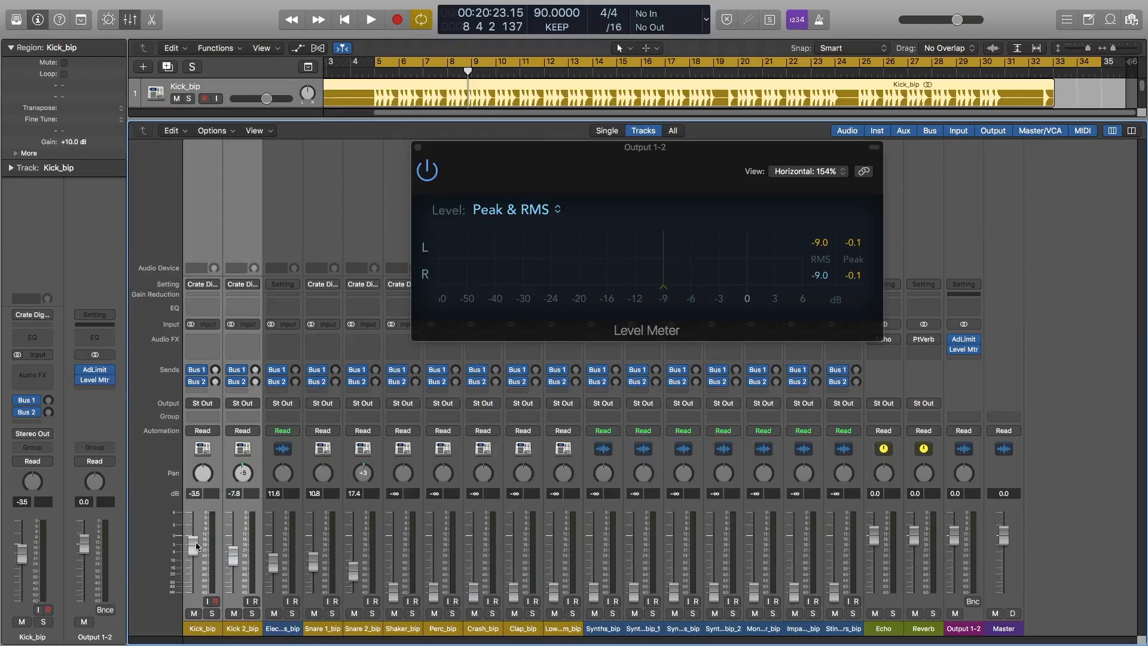
{"action": "key", "text": "space"}
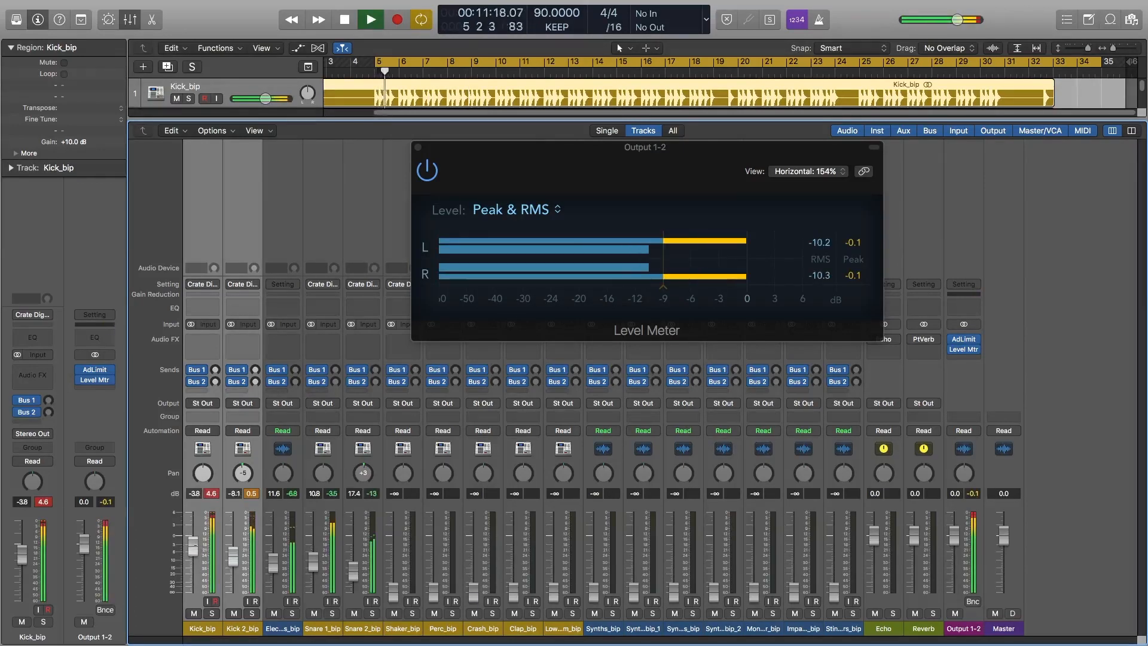
{"action": "left_click_drag", "start_coordinate": [195, 547], "coordinate": [195, 547]}
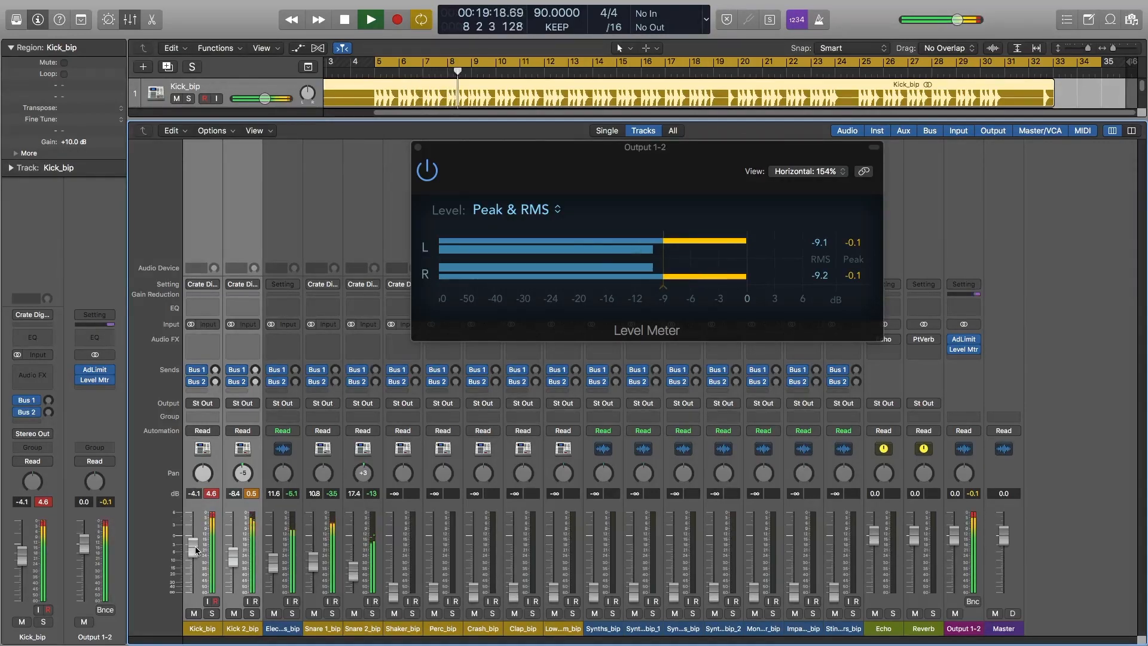
{"action": "key", "text": "space"}
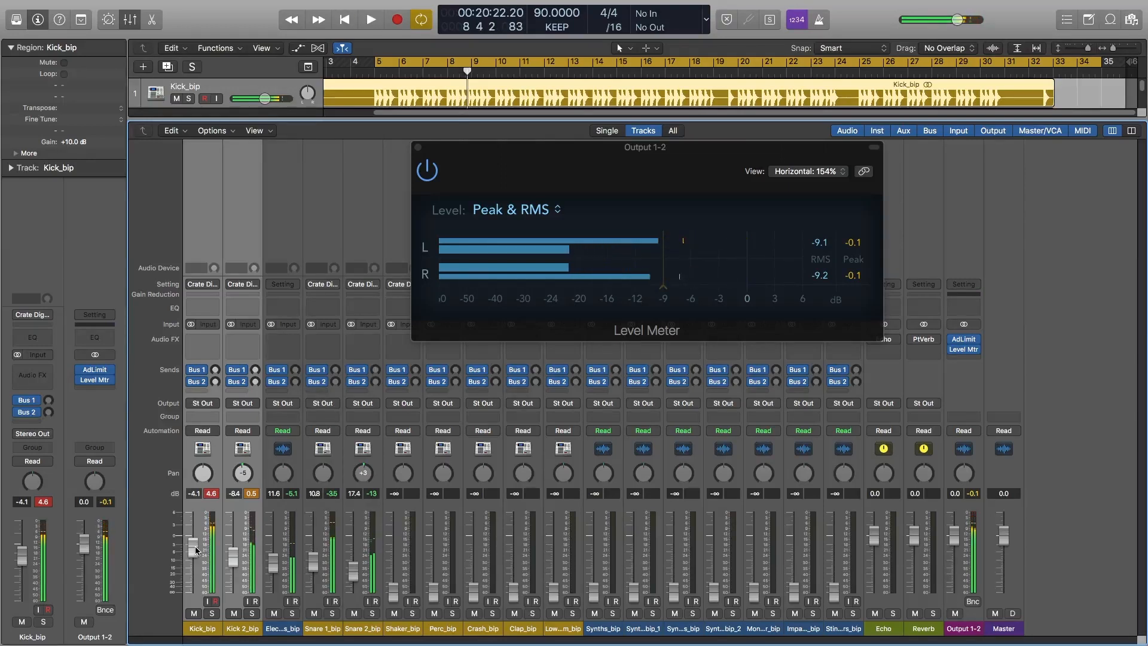
Step: View the full track arrangement, return to the mixer, clear the channel peaks, and leave only Kick_bip selected
{"action": "key", "text": "x"}
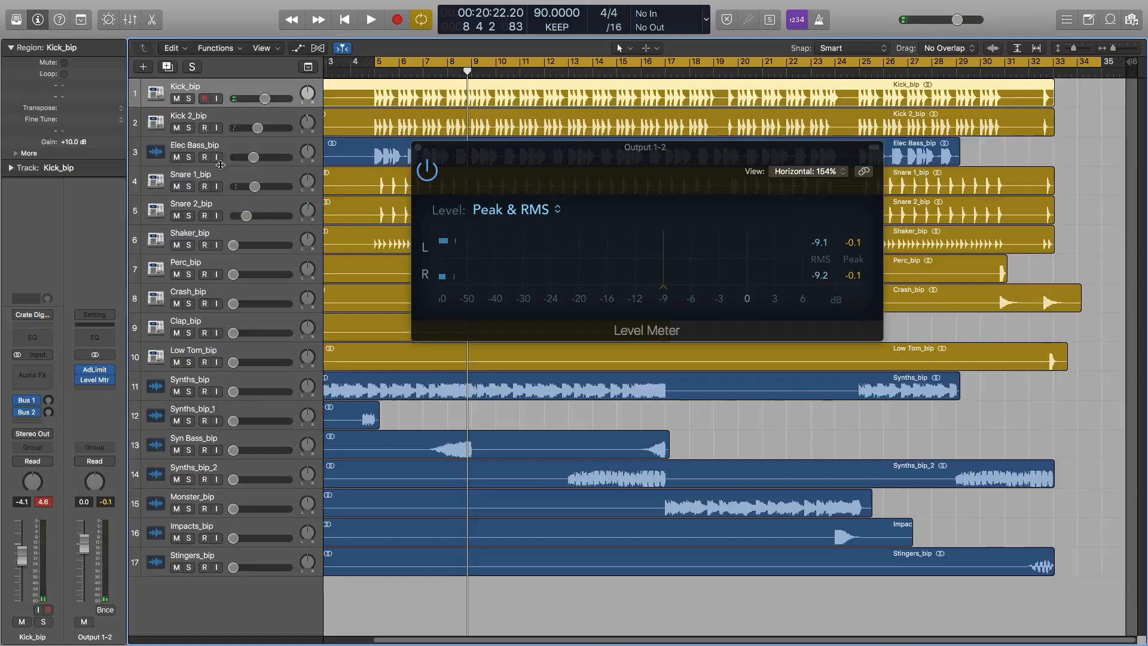
{"action": "key", "text": "x"}
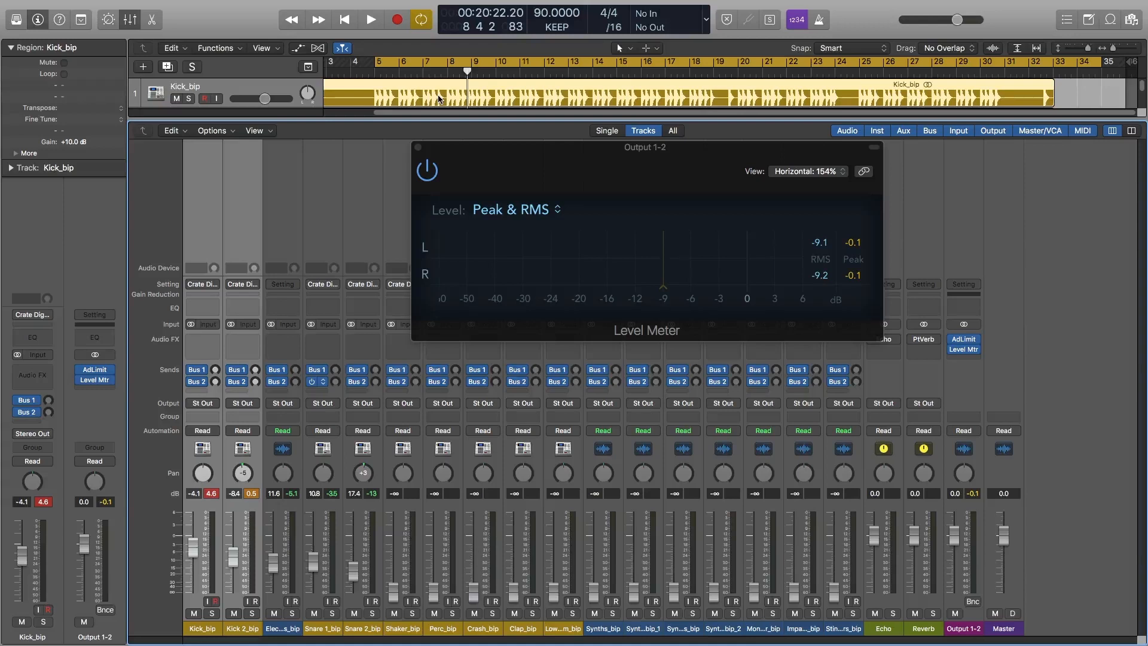
{"action": "left_click", "coordinate": [217, 497]}
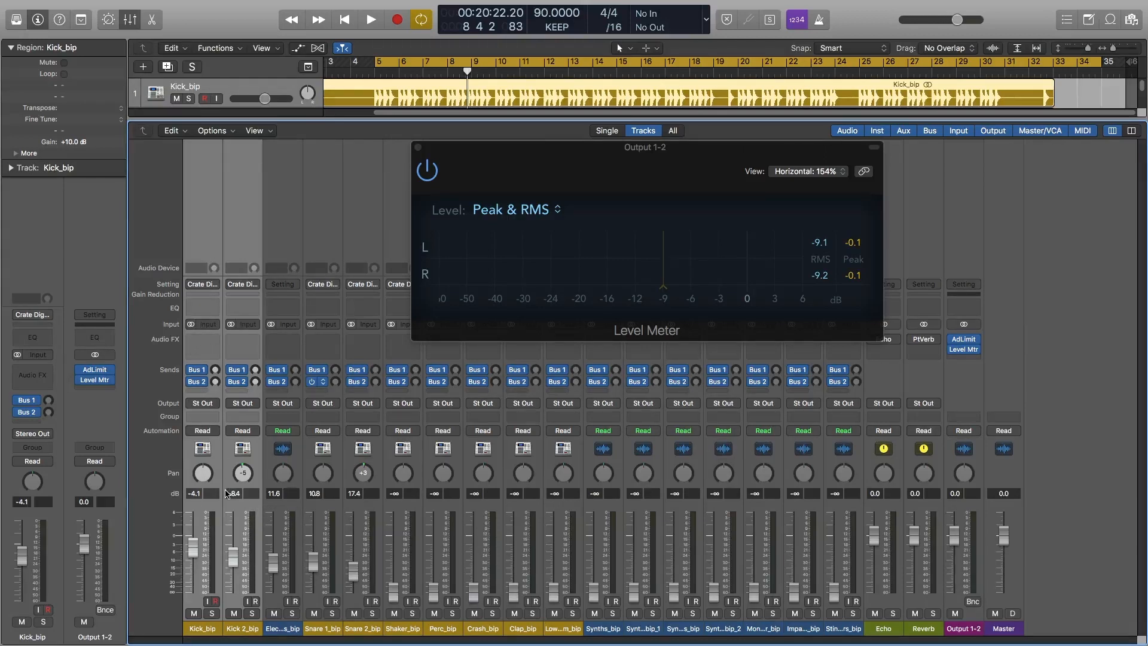
{"action": "left_click", "coordinate": [243, 507]}
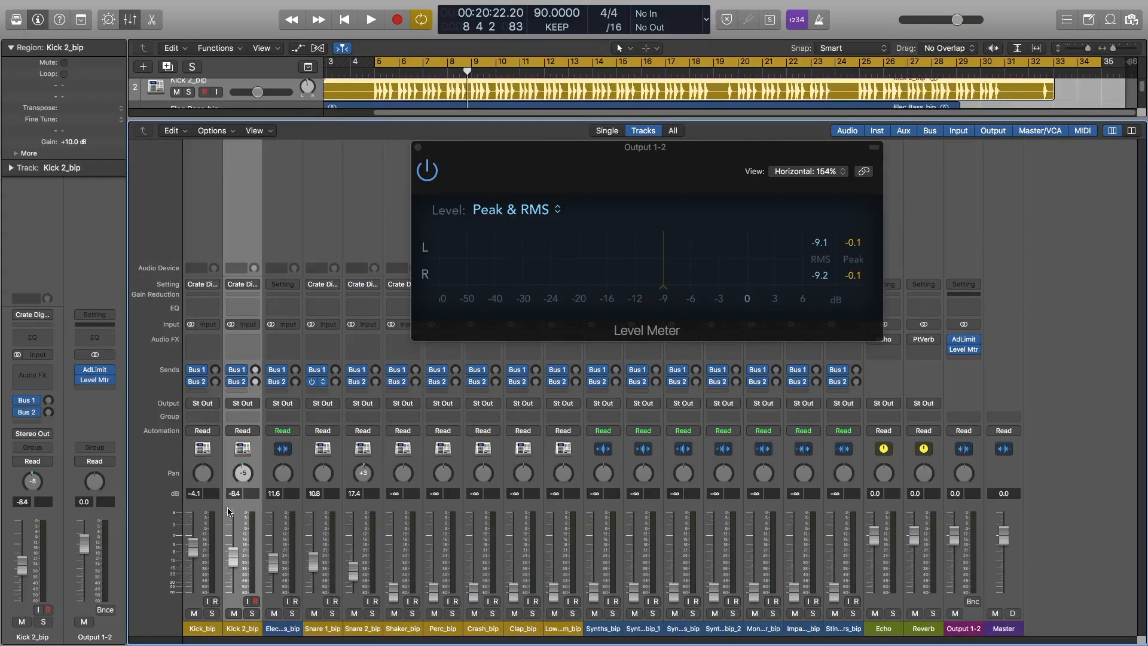
{"action": "left_click", "coordinate": [218, 511]}
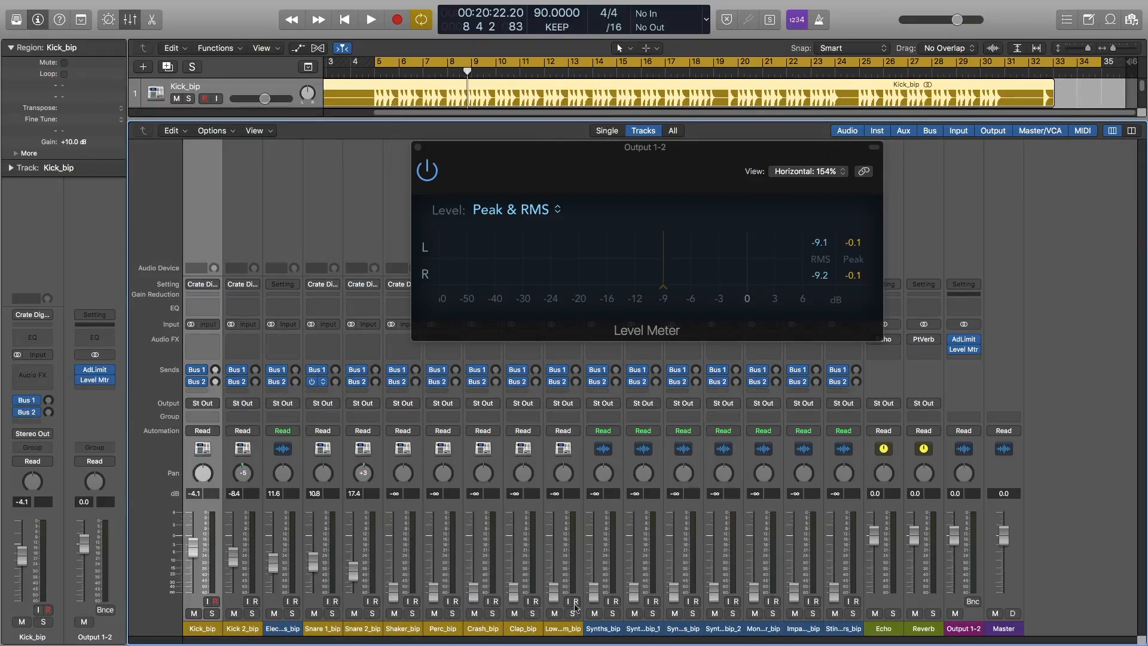
Step: Raise the Shaker_bip fader to -12.4 dB during playback, solo the channel, and stop
{"action": "key", "text": "space"}
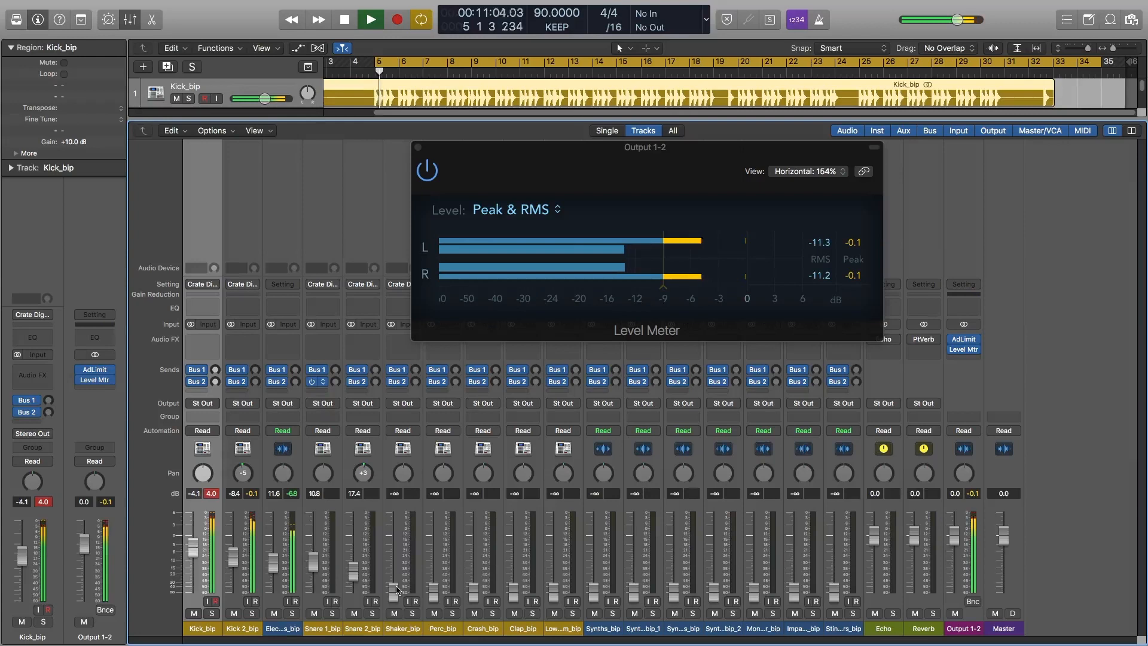
{"action": "left_click", "coordinate": [412, 614]}
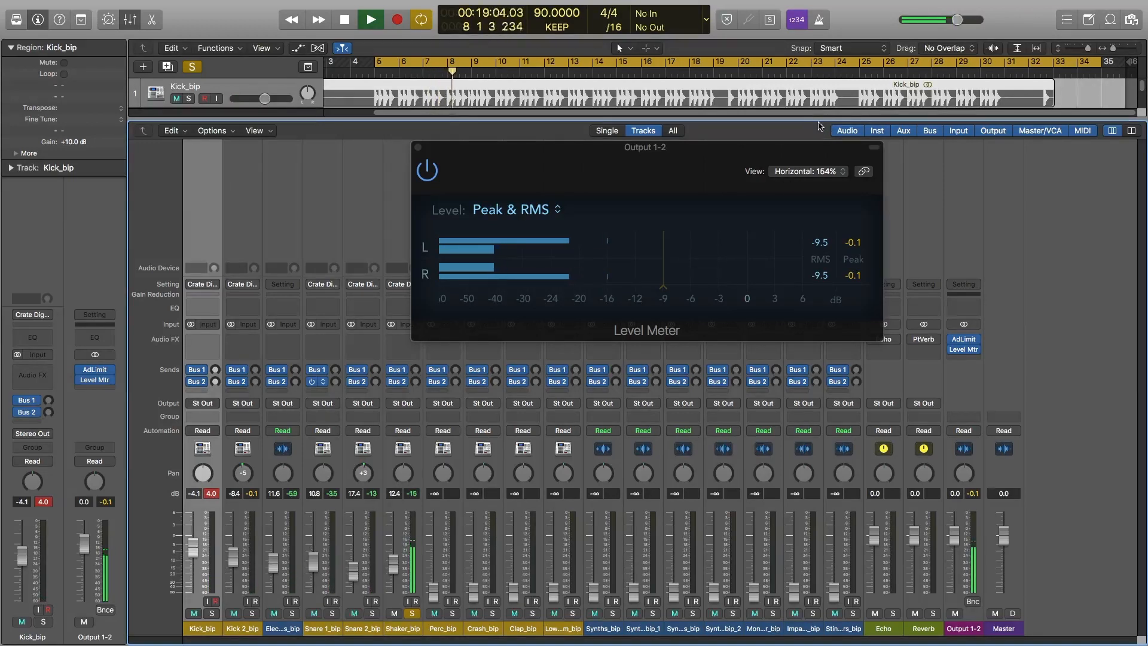
{"action": "key", "text": "space"}
Step: Shrink the mixer pane to reveal the track lanes down to Synths_bip, and move the Level Meter window clear of them
{"action": "left_click_drag", "start_coordinate": [807, 128], "coordinate": [959, 233]}
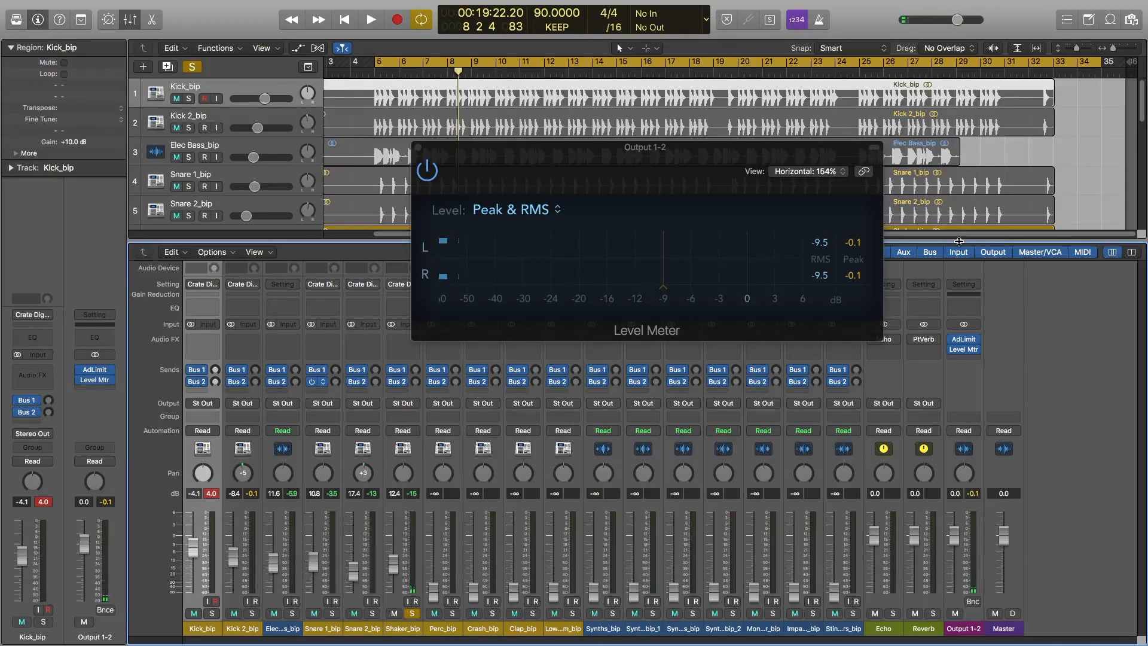
{"action": "left_click_drag", "start_coordinate": [960, 252], "coordinate": [967, 405]}
{"action": "left_click_drag", "start_coordinate": [696, 162], "coordinate": [651, 381]}
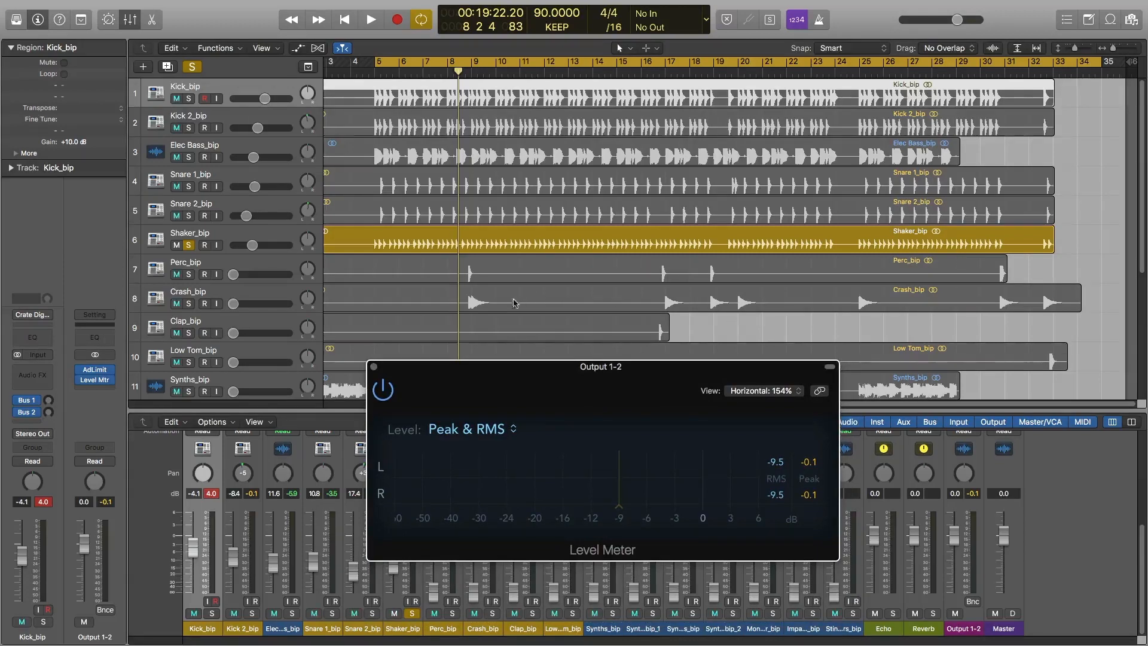
{"action": "left_click_drag", "start_coordinate": [723, 378], "coordinate": [981, 443]}
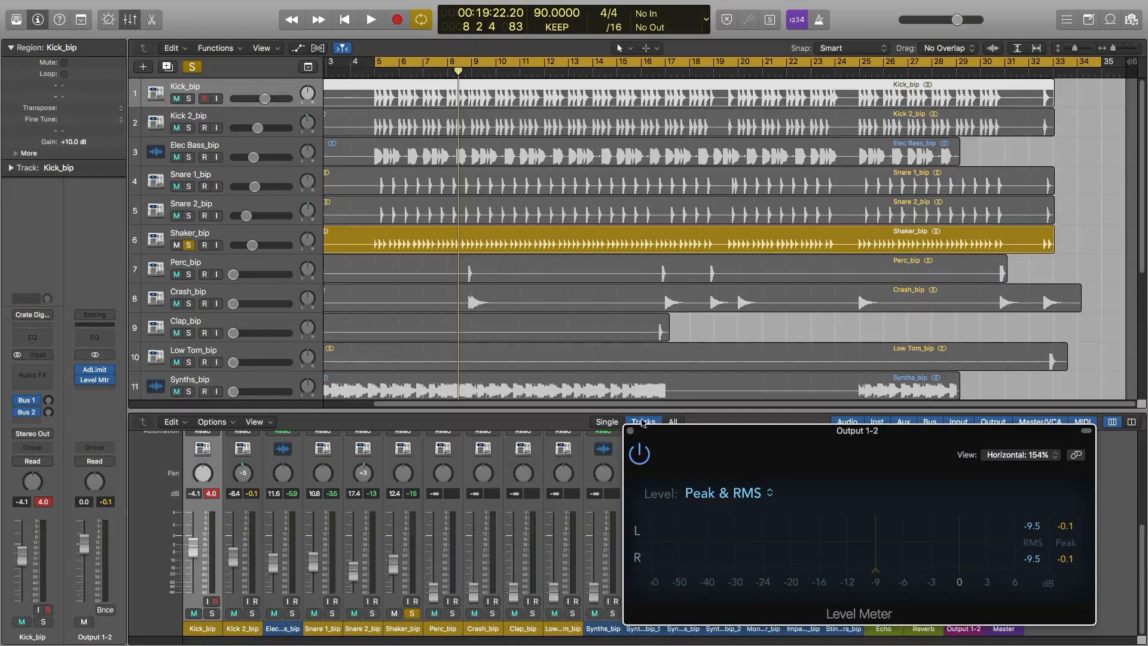
Step: Play Shaker_bip soloed, unsolo it, and replay it within the full mix
{"action": "key", "text": "space"}
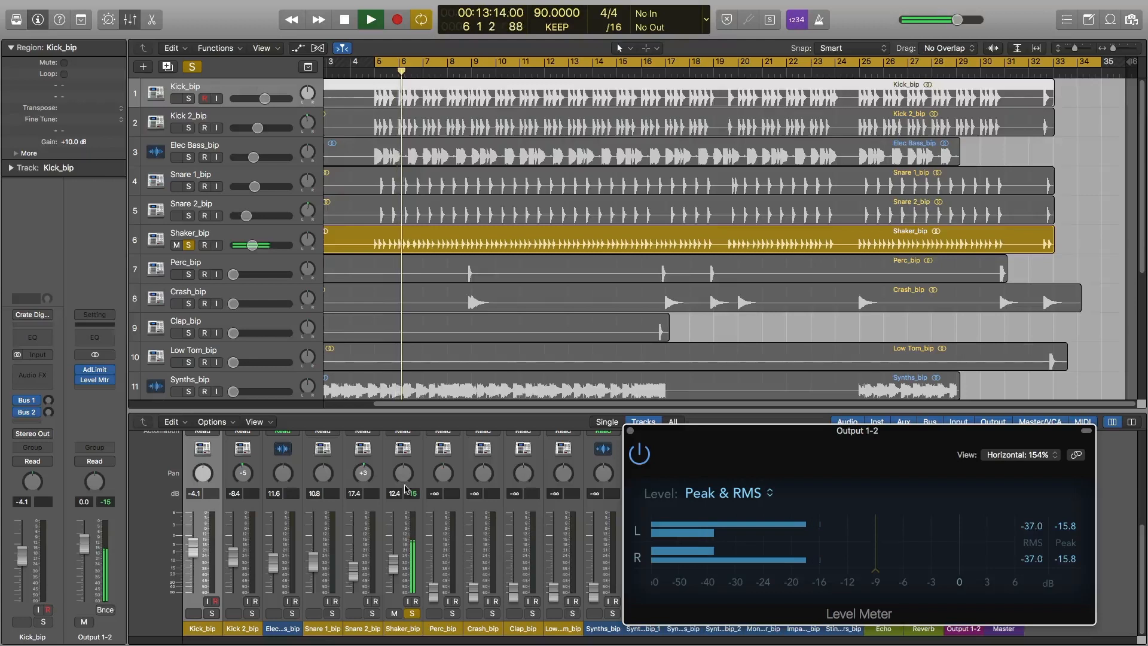
{"action": "key", "text": "space"}
{"action": "left_click", "coordinate": [411, 613]}
{"action": "key", "text": "space"}
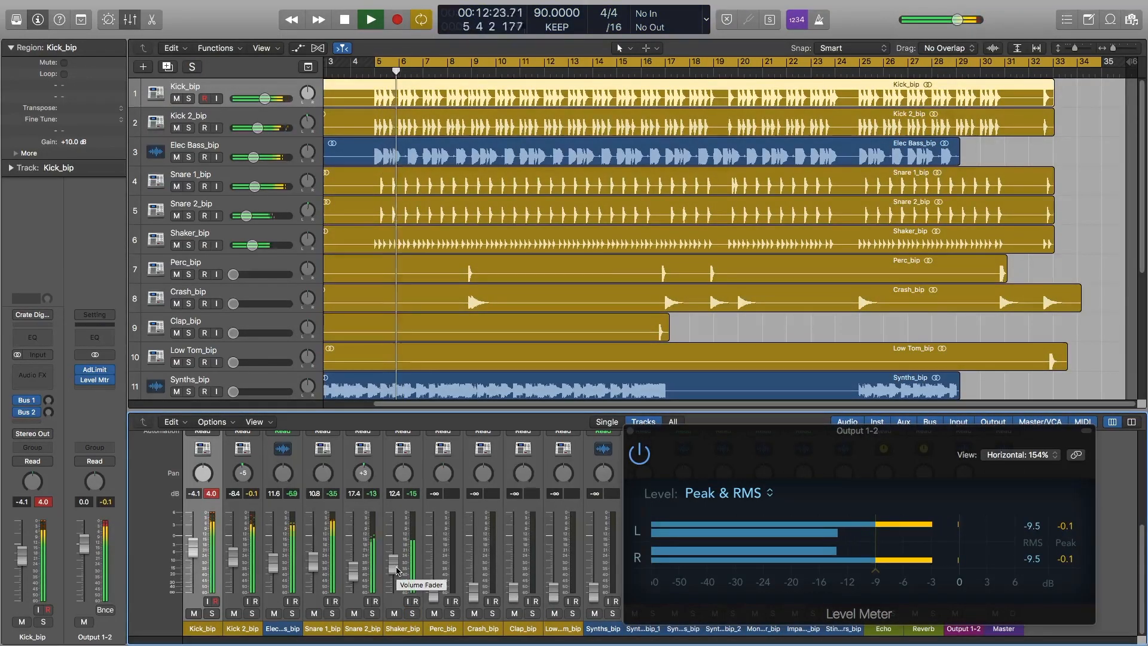
{"action": "key", "text": "space"}
Step: Switch the Shaker_bip channel's panner to Stereo Pan and rotate its stereo spread toward the left
{"action": "right_click", "coordinate": [404, 482]}
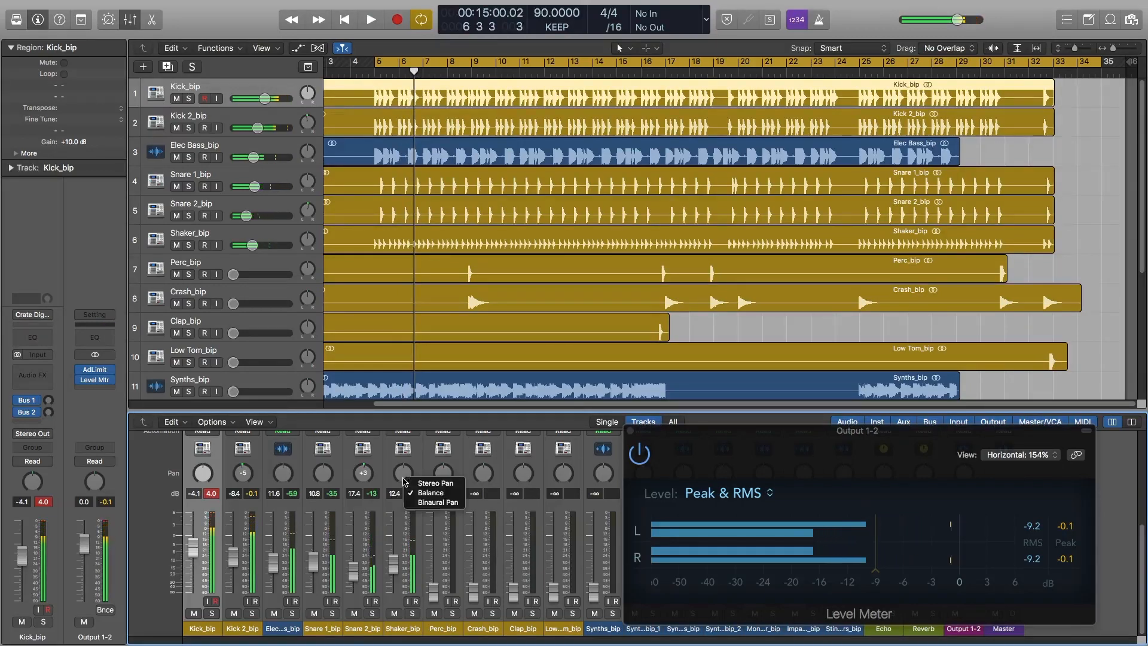
{"action": "left_click", "coordinate": [433, 503]}
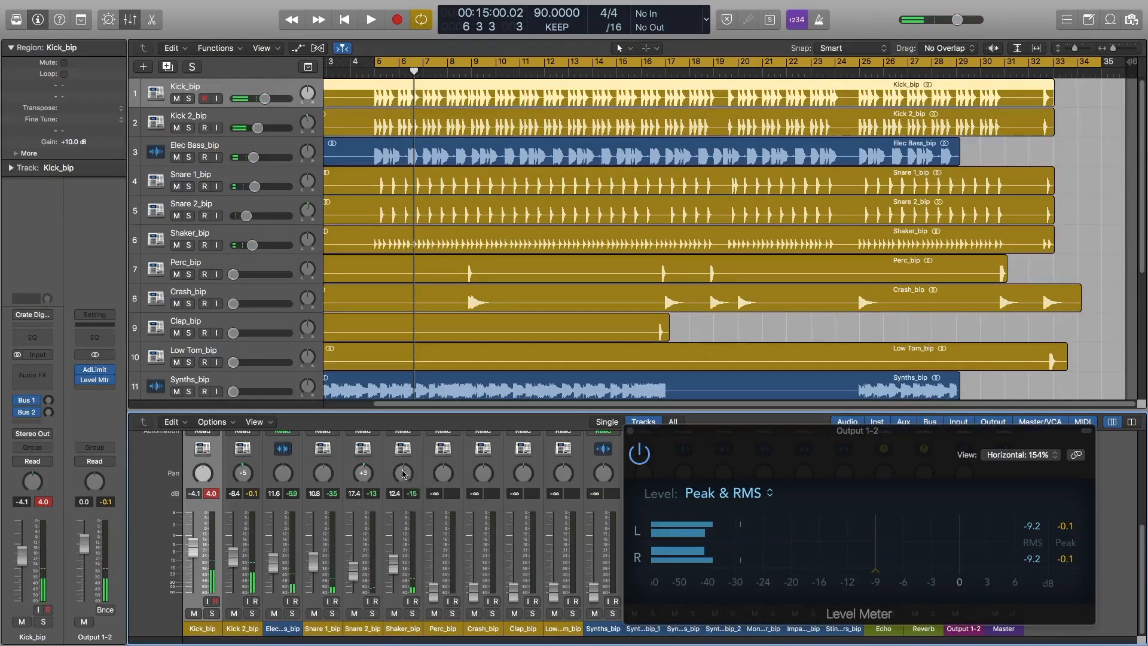
{"action": "mouse_move", "coordinate": [405, 472]}
{"action": "left_mouse_down"}
{"action": "mouse_move", "coordinate": [405, 486]}
{"action": "mouse_move", "coordinate": [403, 476]}
{"action": "left_mouse_up"}
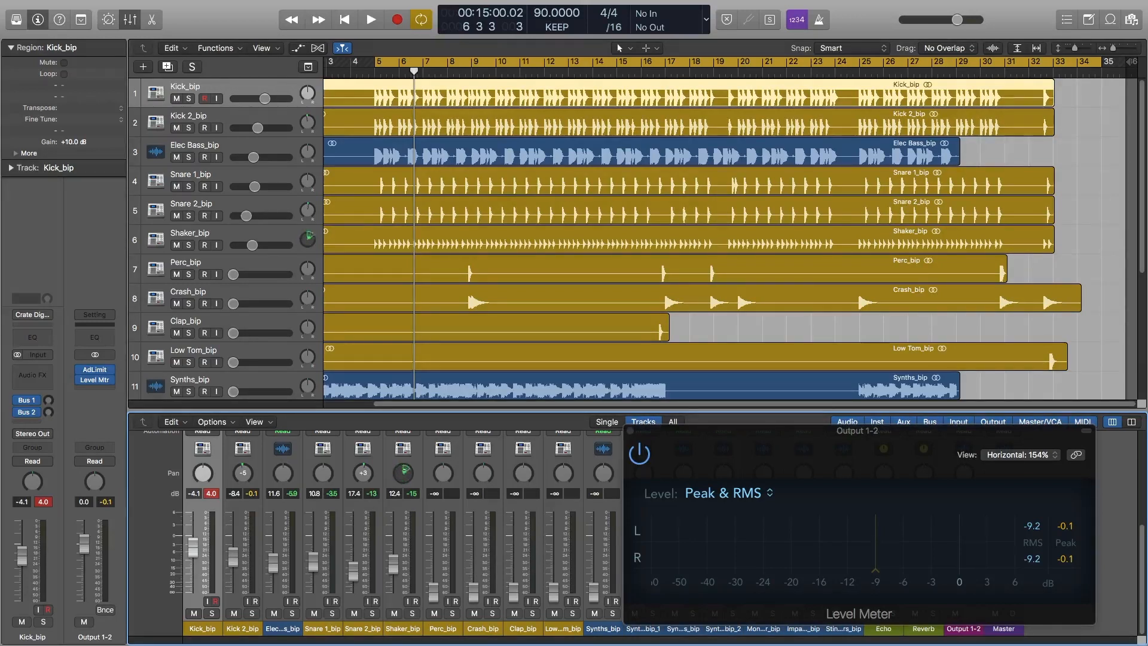
{"action": "left_click_drag", "start_coordinate": [402, 470], "coordinate": [404, 470]}
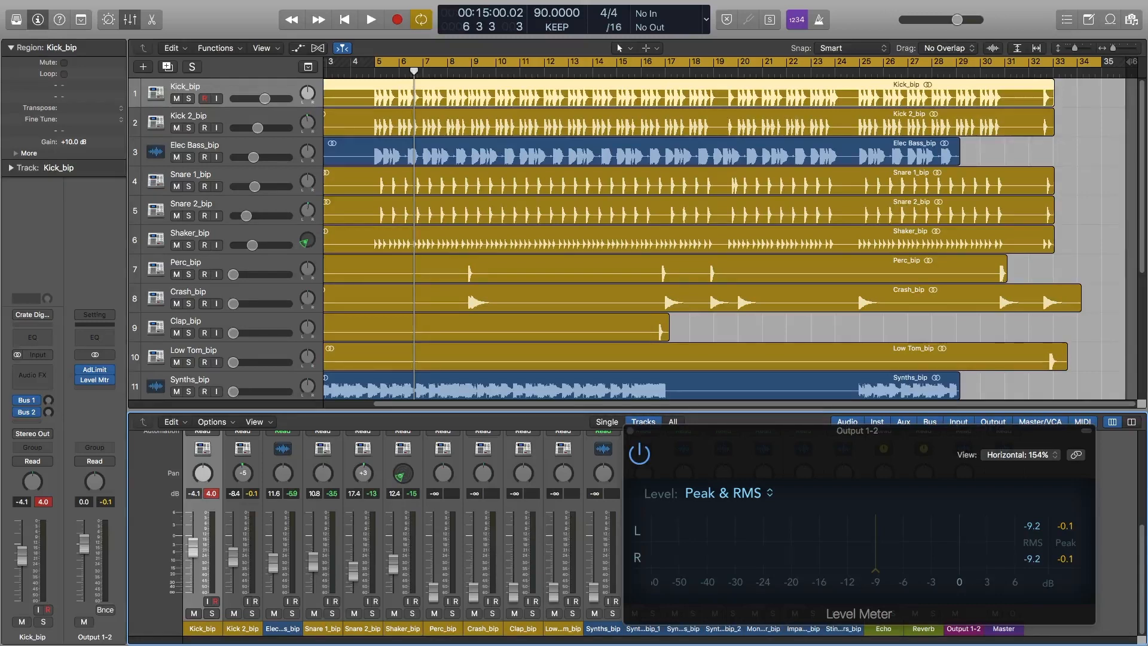
Step: Play the mix and lower the Shaker_bip fader to -17.8 dB
{"action": "key", "text": "space"}
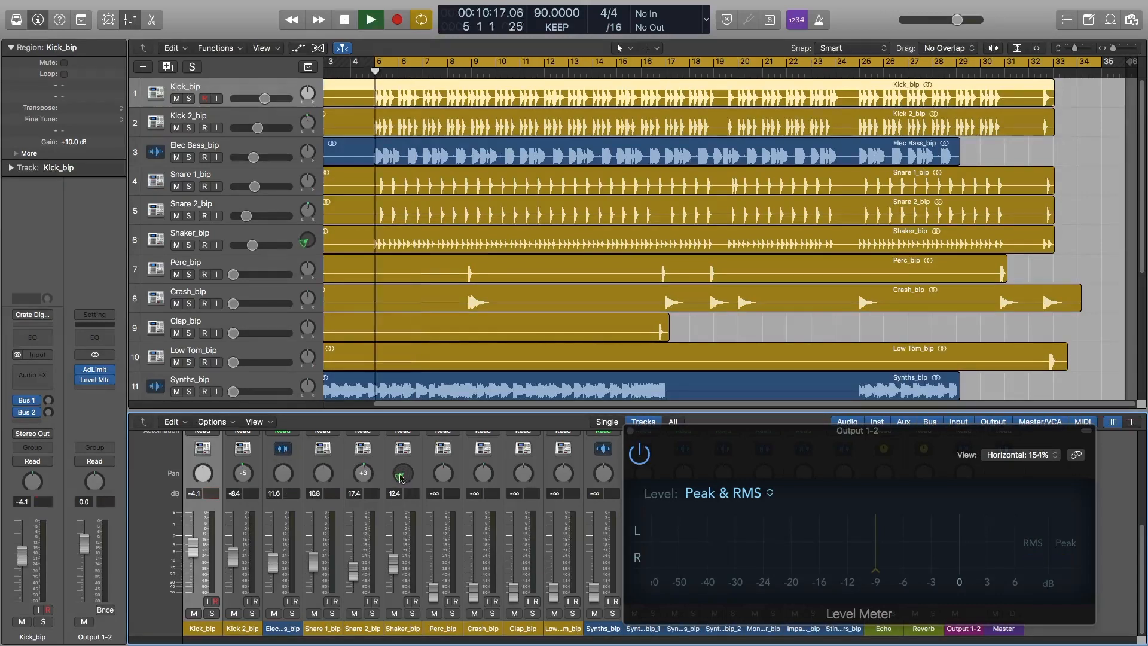
{"action": "left_click_drag", "start_coordinate": [402, 575], "coordinate": [397, 579]}
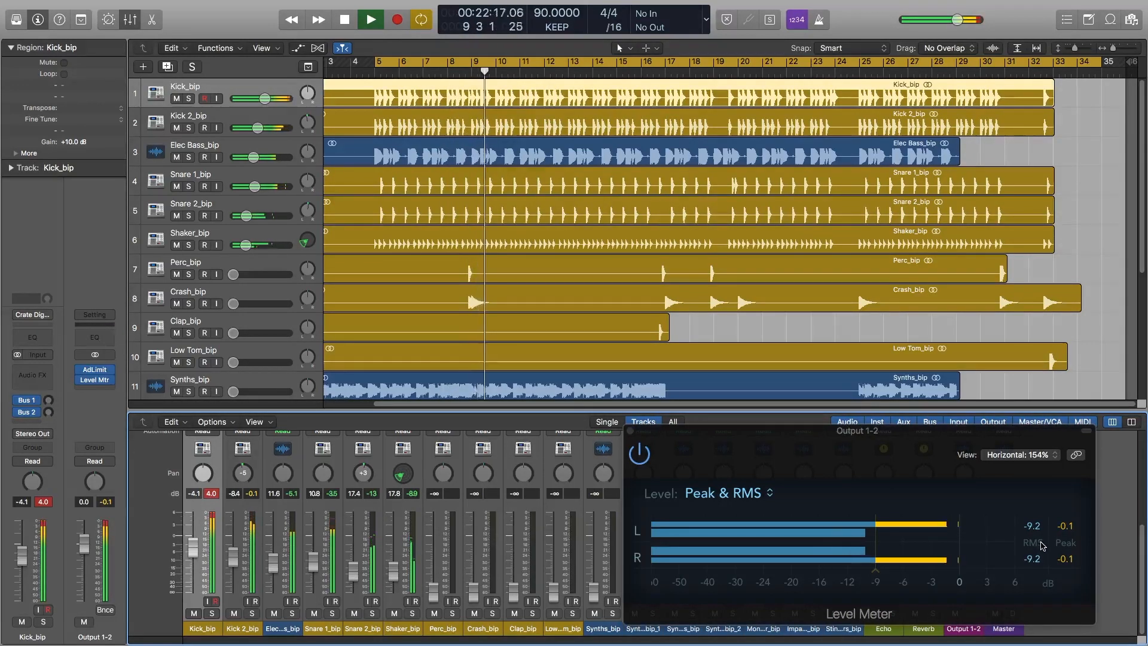
{"action": "key", "text": "space"}
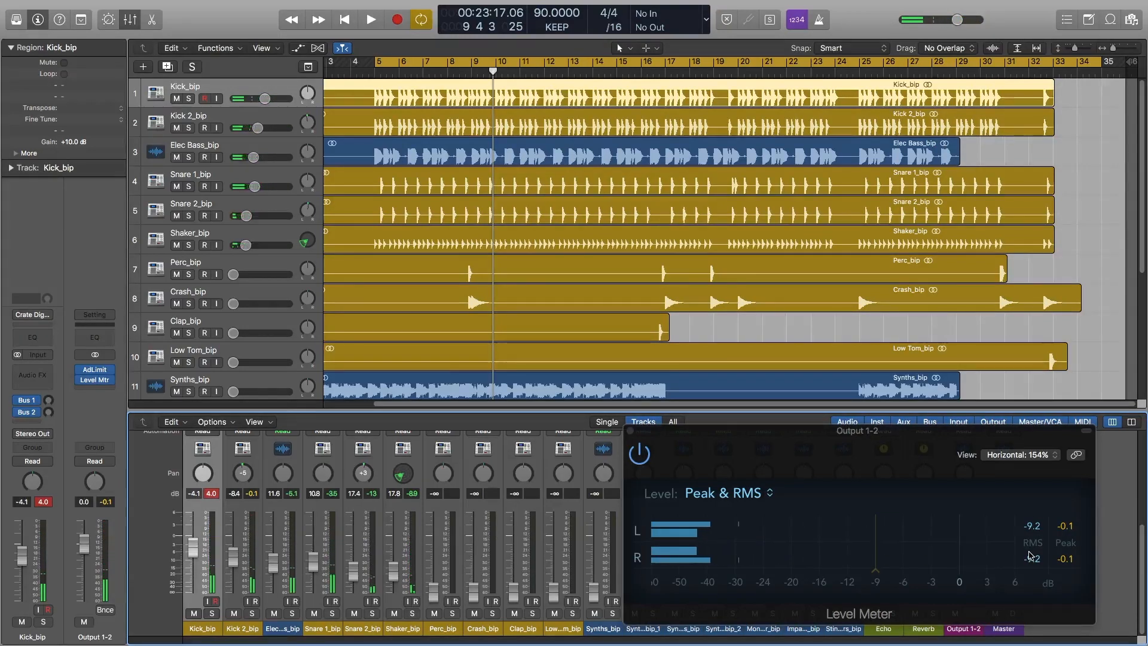
Step: Solo Perc_bip and move the cycle range's start to 8 3 1 1, just before its first hit
{"action": "key", "text": "space"}
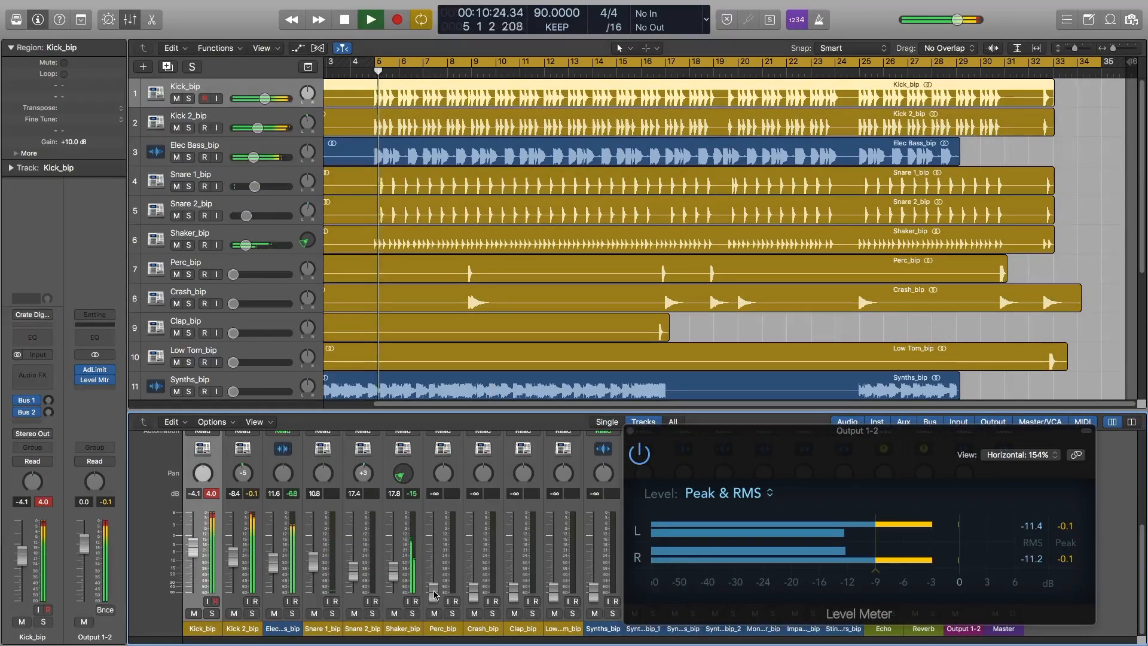
{"action": "left_click", "coordinate": [453, 613]}
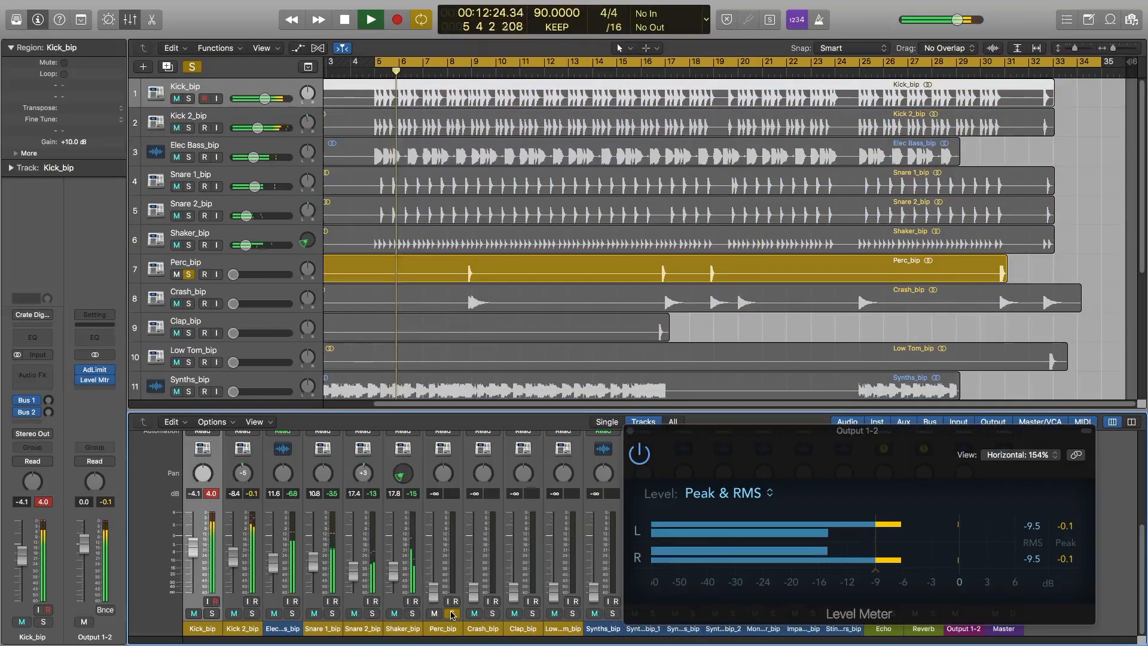
{"action": "key", "text": "space"}
{"action": "left_click_drag", "start_coordinate": [377, 63], "coordinate": [459, 65]}
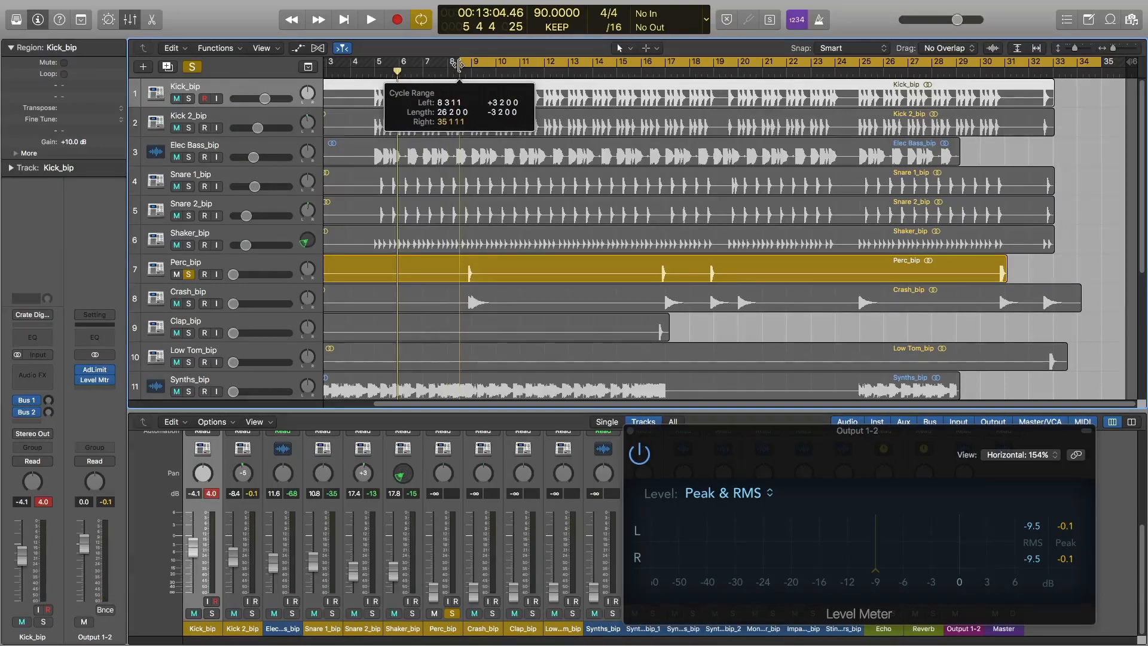
Step: Raise the soloed Perc_bip fader to -15.0 dB, pan the channel slightly left, and unsolo it
{"action": "key", "text": "space"}
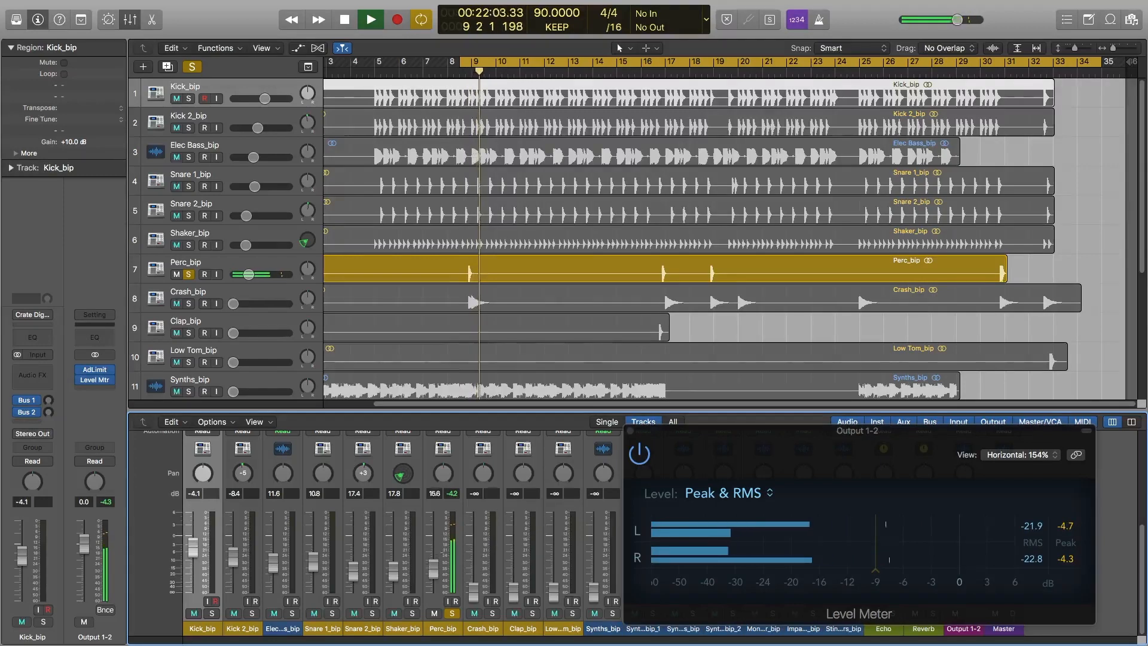
{"action": "left_click_drag", "start_coordinate": [445, 475], "coordinate": [446, 486]}
{"action": "key", "text": "space"}
{"action": "key", "text": "space"}
{"action": "left_click", "coordinate": [450, 614]}
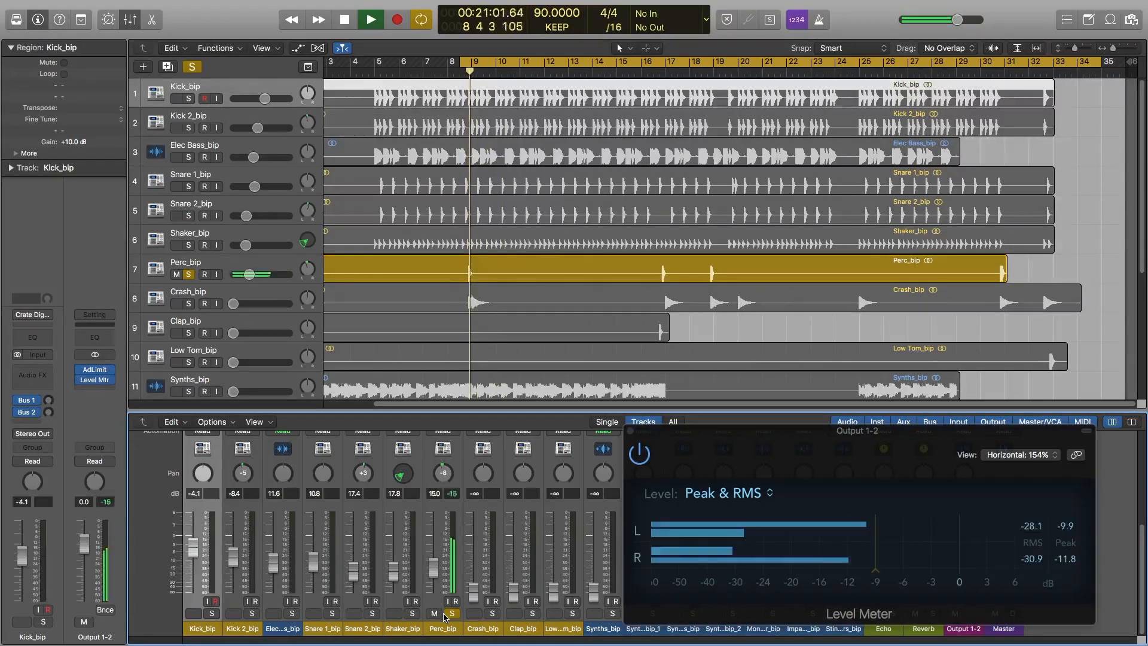
Step: Replay the full mix while setting Perc_bip's pan to -10 and its fader to -18.5 dB
{"action": "key", "text": "space"}
{"action": "key", "text": "space"}
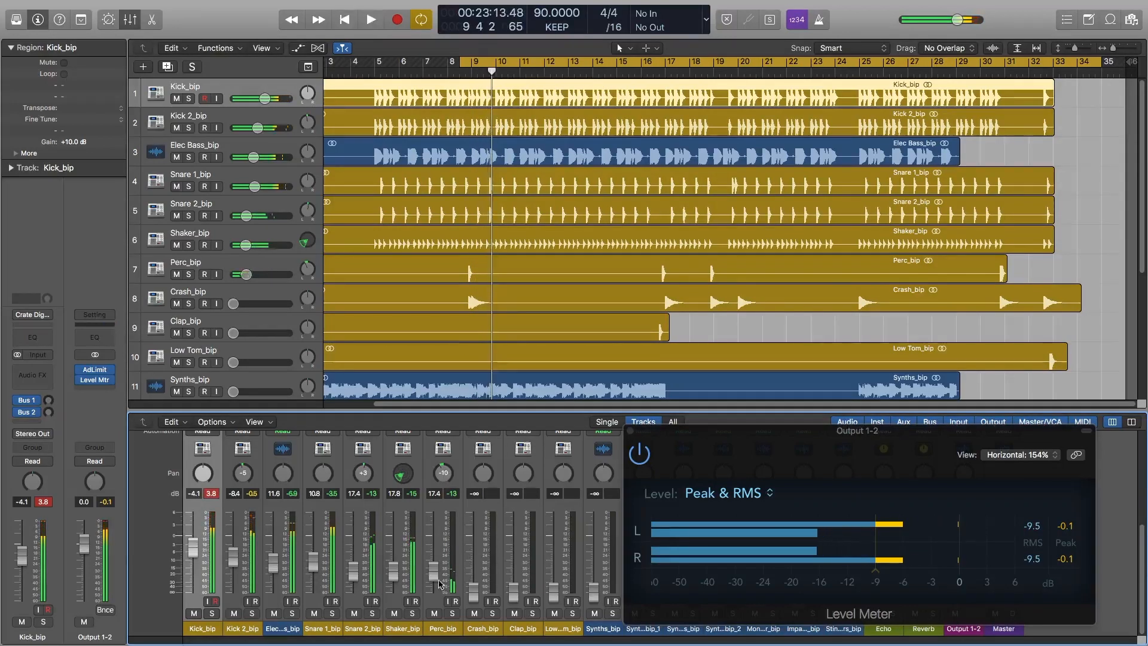
{"action": "key", "text": "space"}
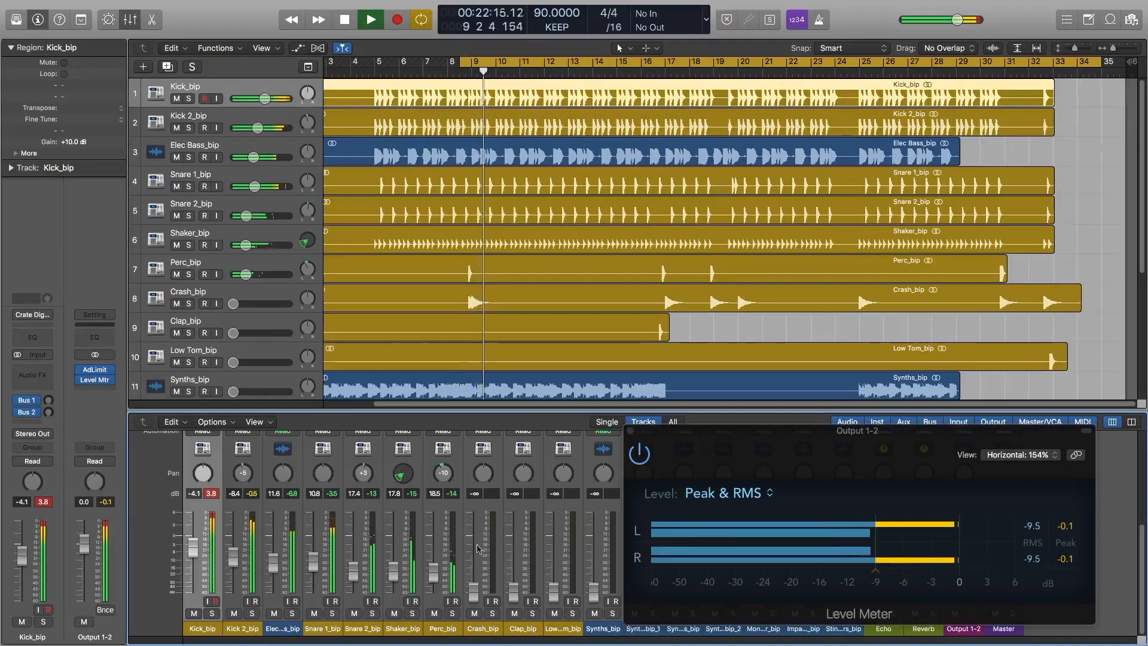
{"action": "key", "text": "space"}
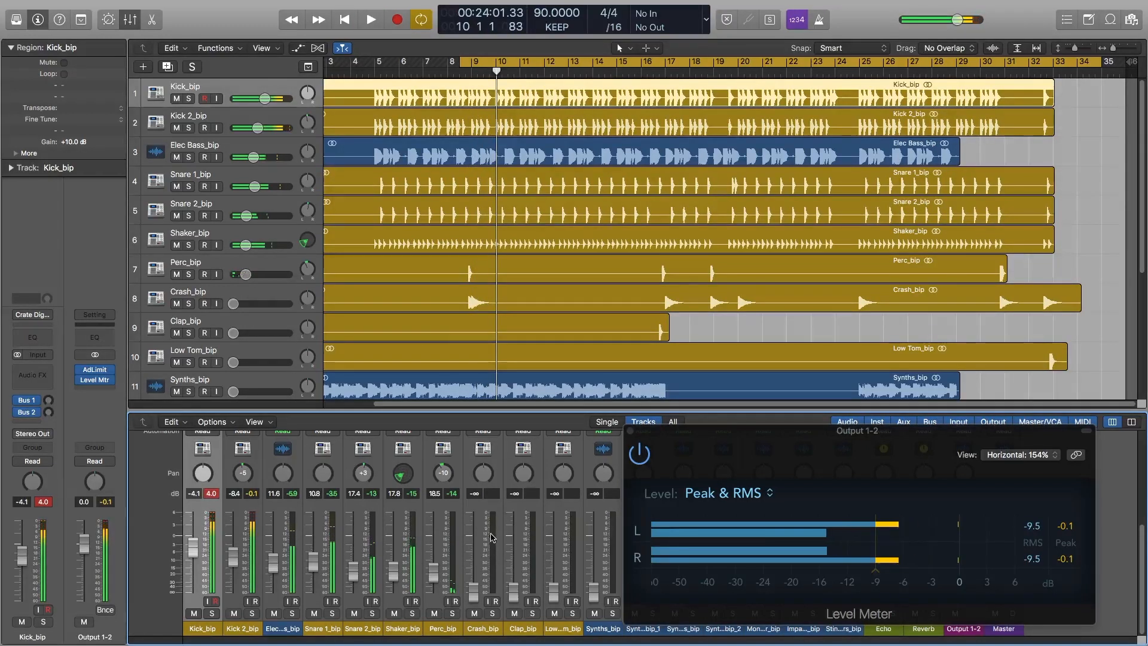
Step: Select Crash_bip, set its pan to +3, and bring its fader to -21.5 dB within the playing mix
{"action": "left_click", "coordinate": [480, 598]}
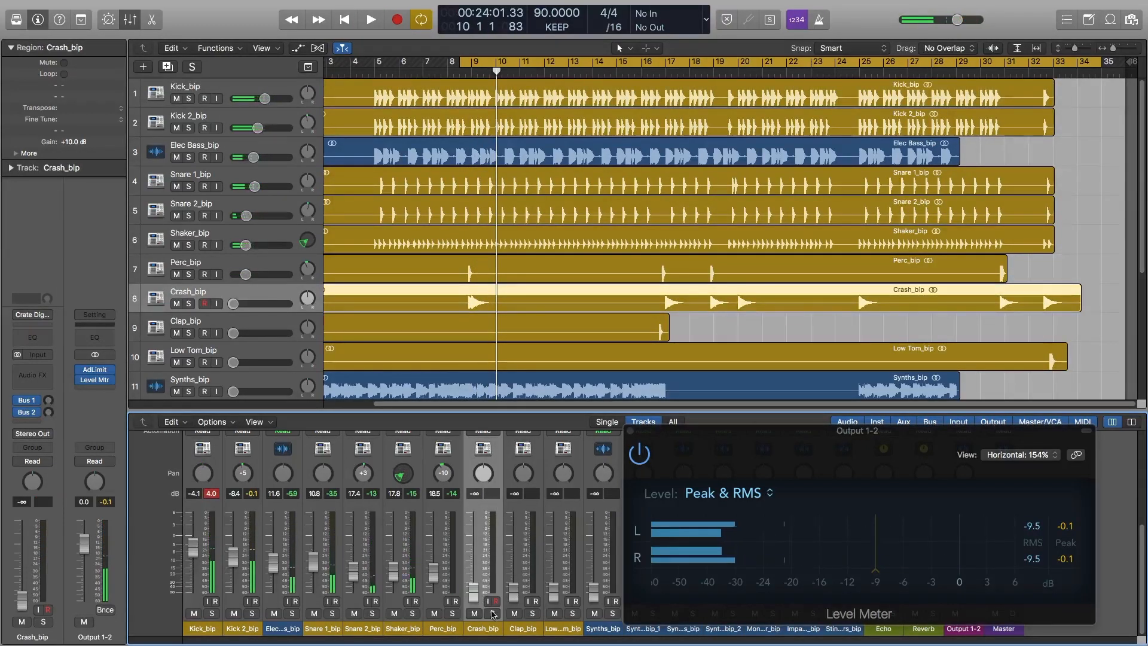
{"action": "left_click_drag", "start_coordinate": [478, 598], "coordinate": [478, 595]}
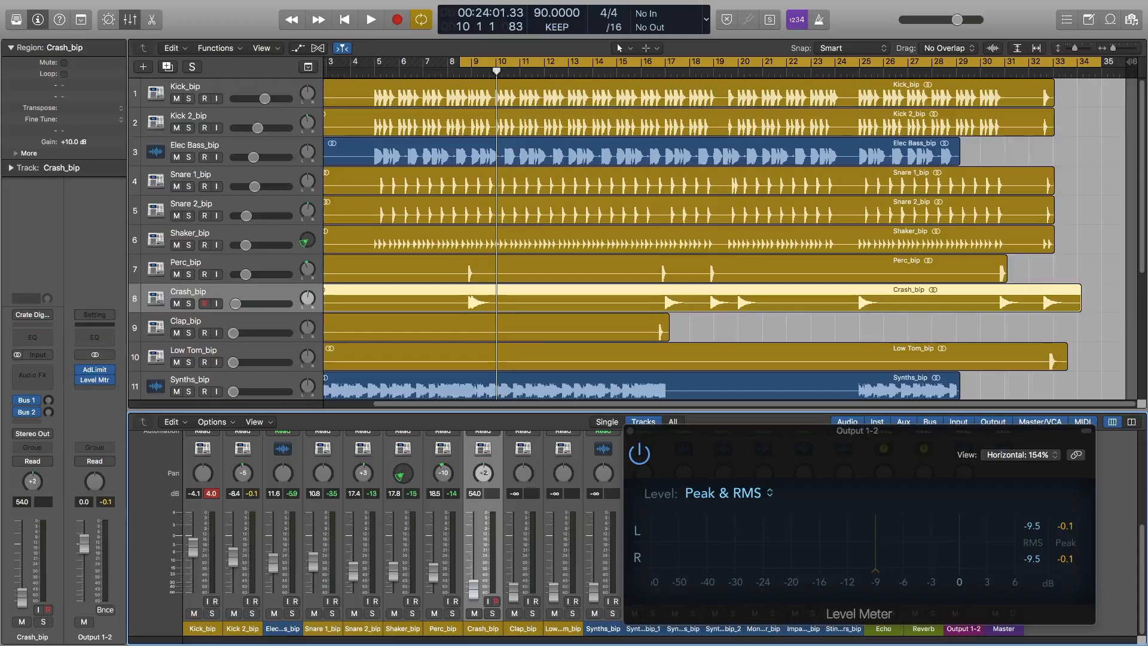
{"action": "key", "text": "space"}
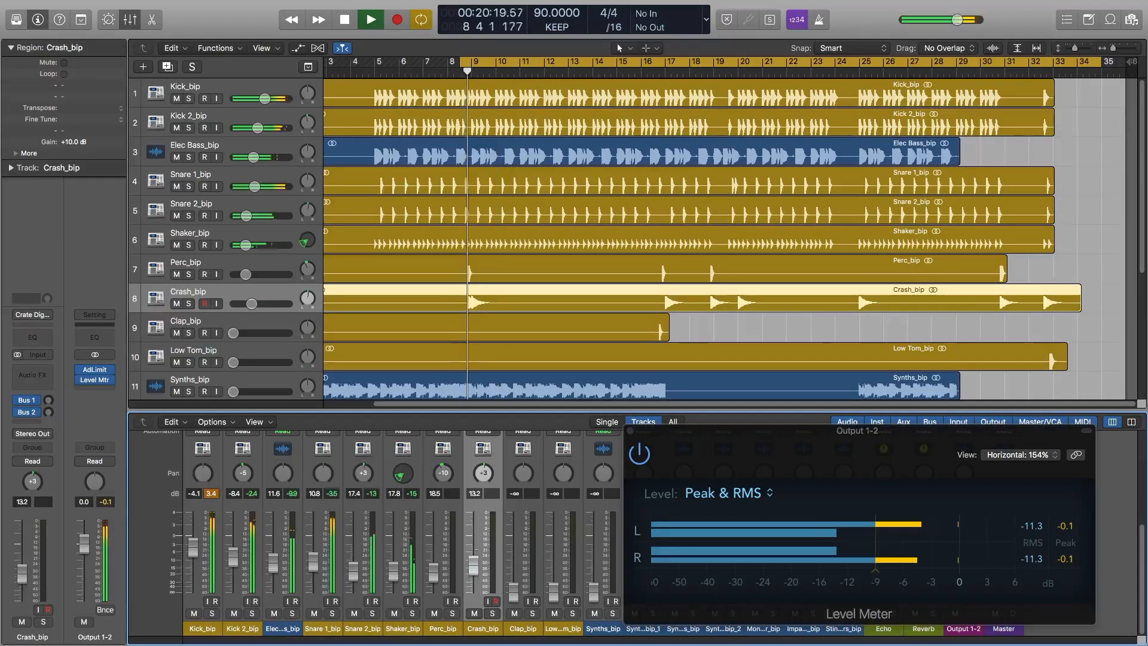
{"action": "left_click_drag", "start_coordinate": [472, 589], "coordinate": [478, 574]}
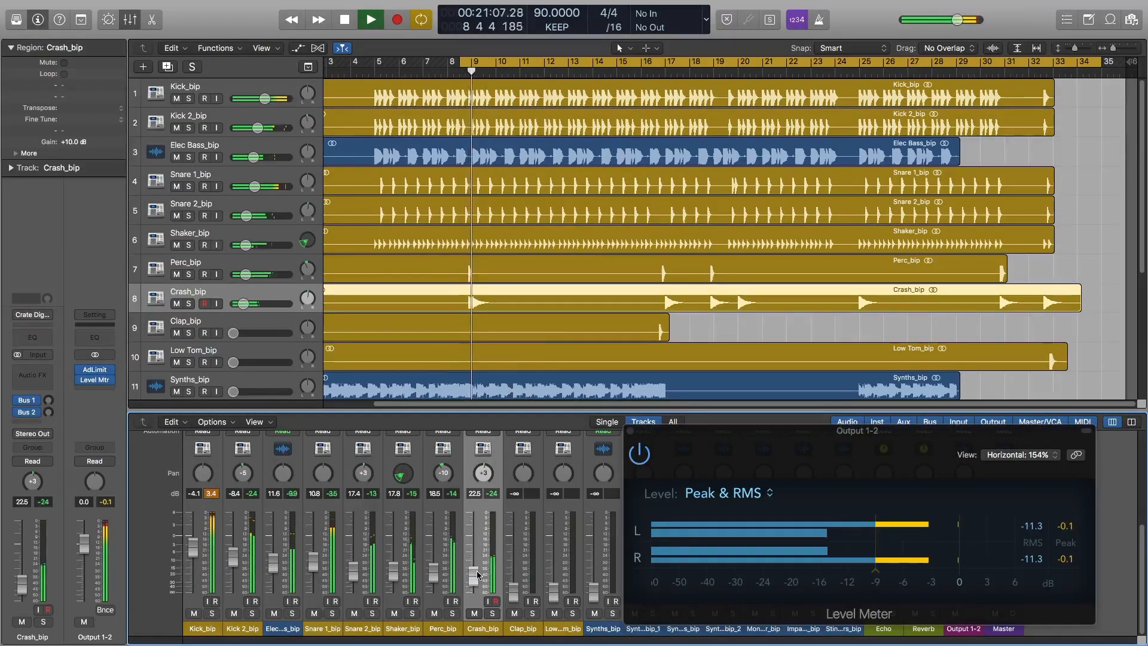
{"action": "key", "text": "space"}
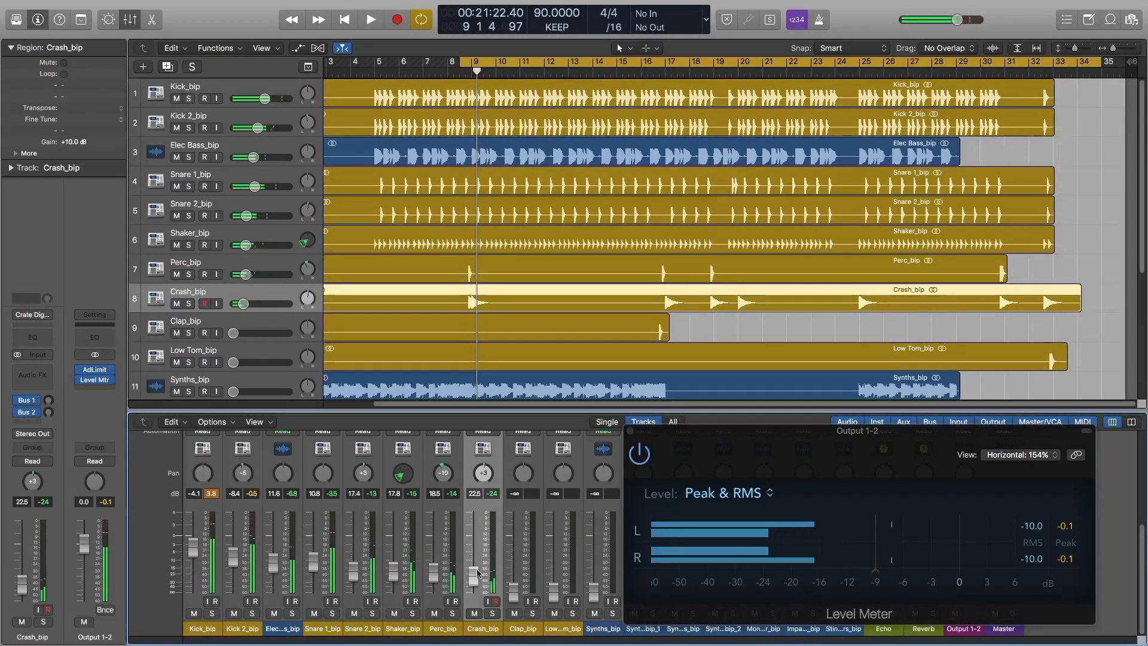
{"action": "key", "text": "space"}
{"action": "left_click_drag", "start_coordinate": [476, 578], "coordinate": [476, 576]}
{"action": "key", "text": "space"}
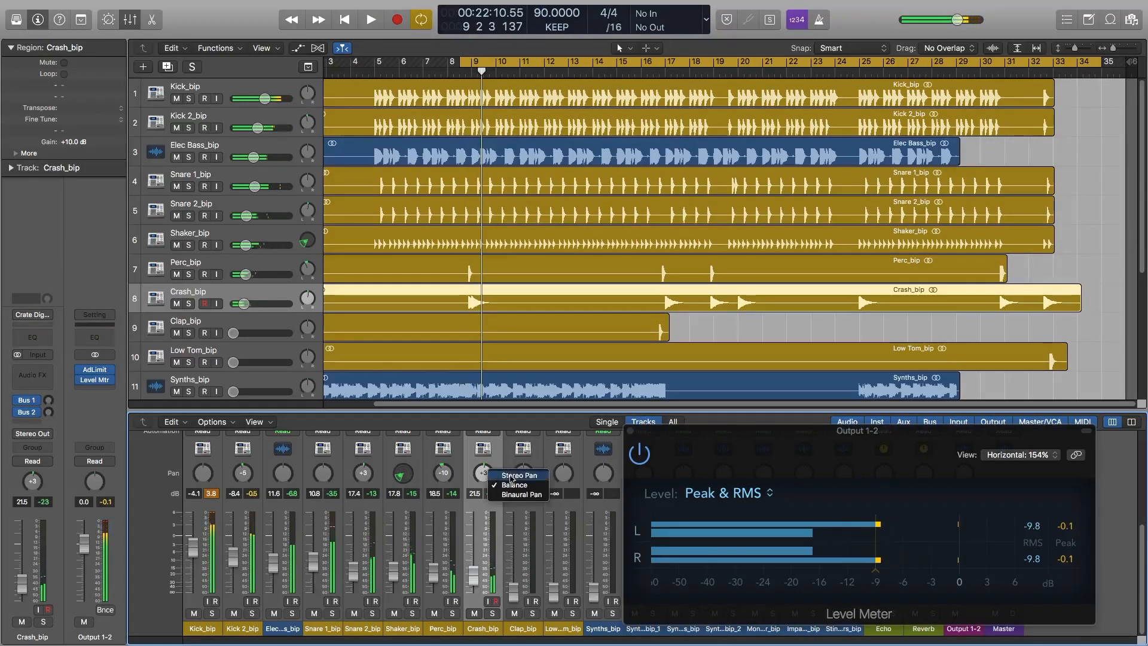
Step: Switch Crash_bip to Stereo Pan, rotate its spread to the right, and set its fader to -22.5 dB during repeated playback
{"action": "left_click_drag", "start_coordinate": [484, 473], "coordinate": [484, 464]}
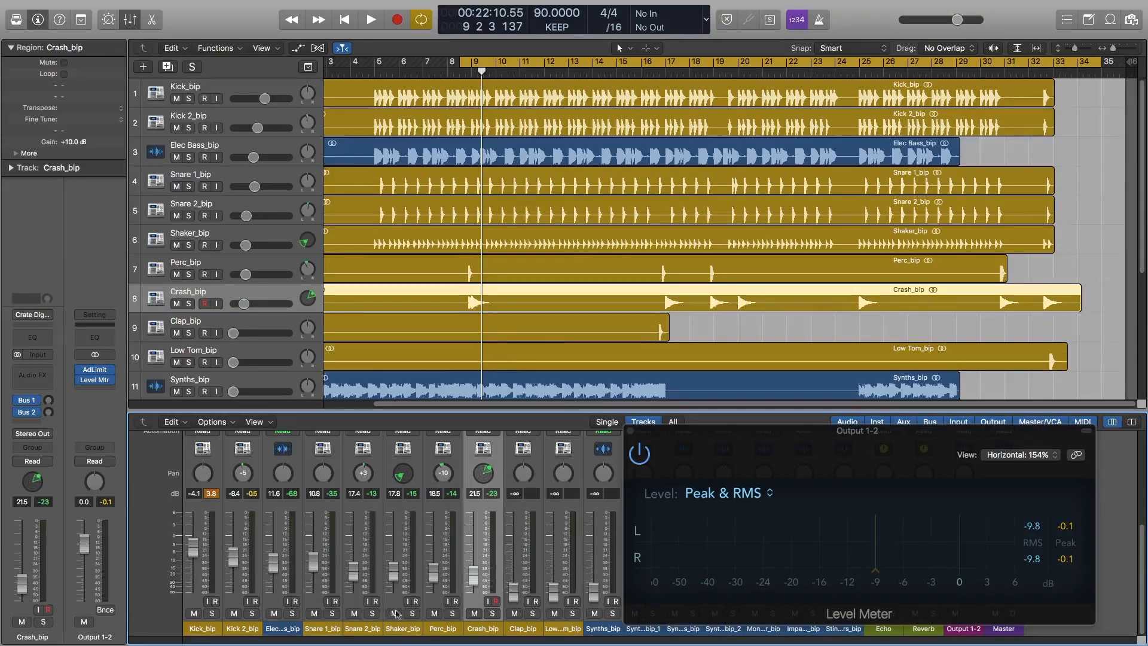
{"action": "key", "text": "space"}
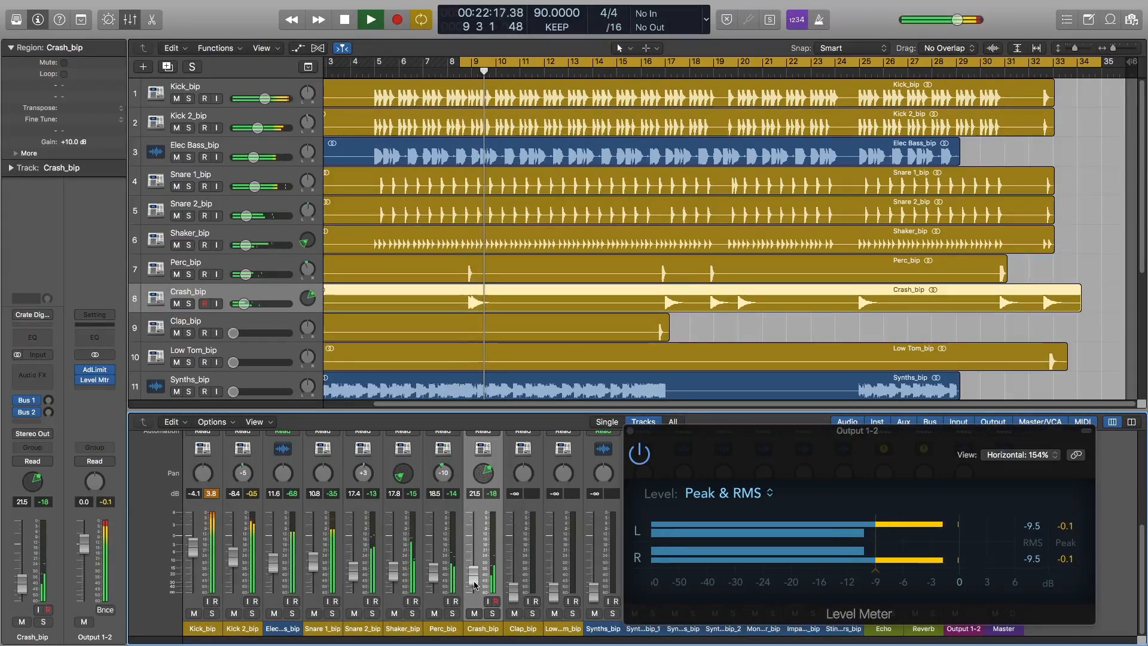
{"action": "left_click_drag", "start_coordinate": [476, 585], "coordinate": [477, 588]}
{"action": "key", "text": "space"}
{"action": "key", "text": "space"}
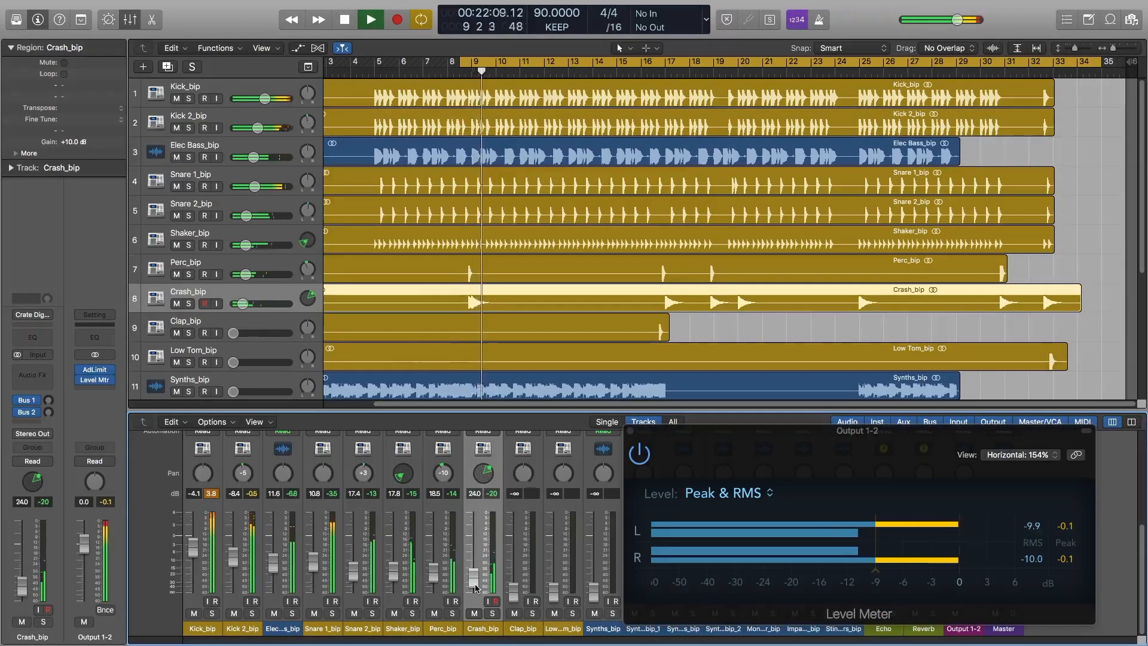
{"action": "left_click_drag", "start_coordinate": [476, 589], "coordinate": [479, 589]}
{"action": "key", "text": "space"}
{"action": "key", "text": "space"}
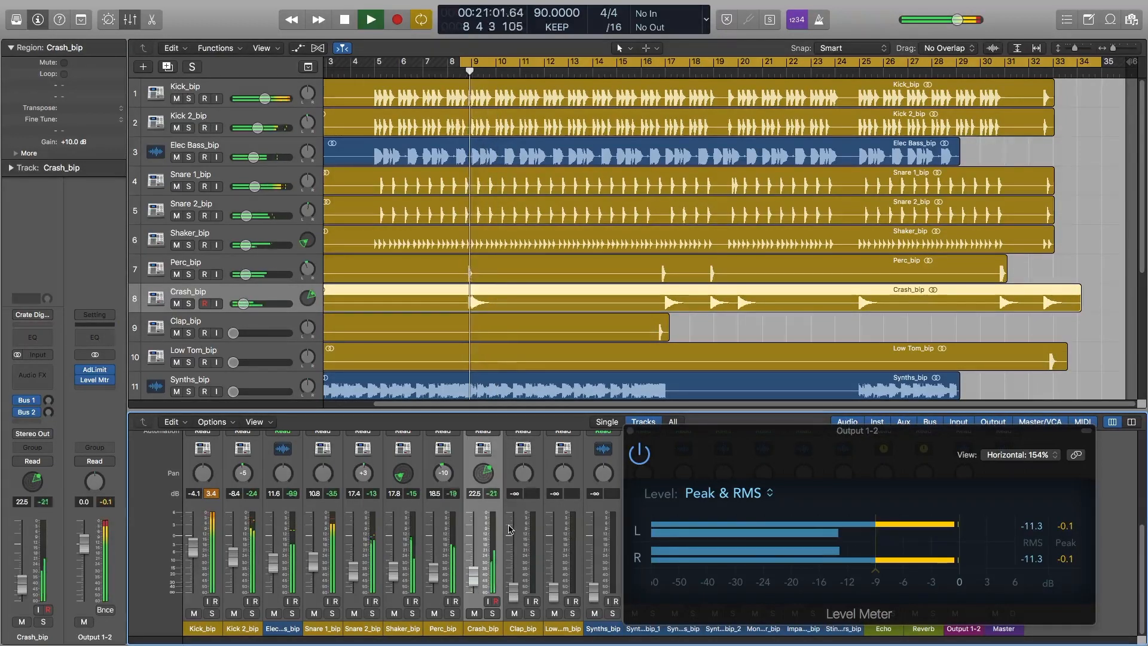
{"action": "key", "text": "space"}
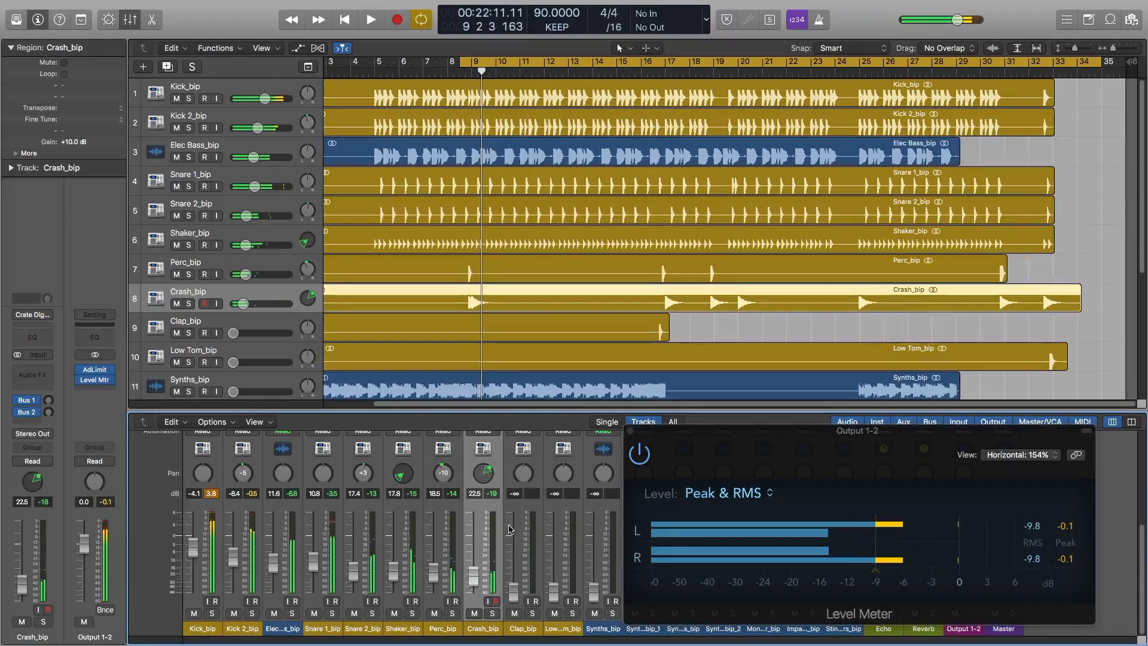
Step: Move the cycle start to just after bar 16 and raise the Clap_bip fader to -17.4 dB within the mix
{"action": "left_click", "coordinate": [509, 529]}
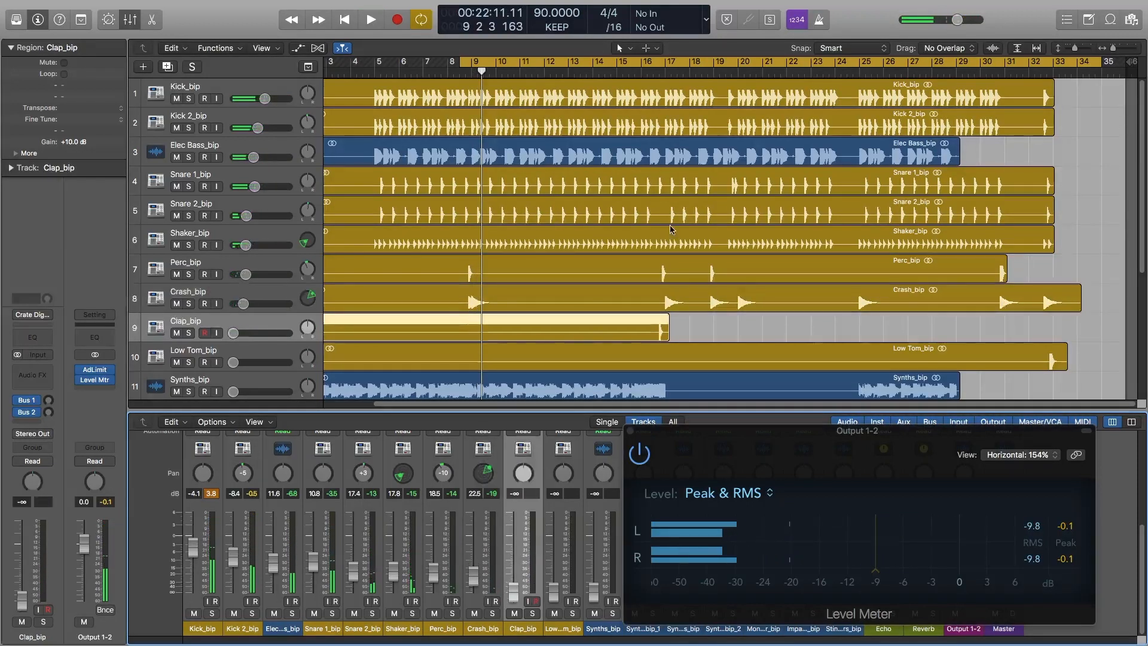
{"action": "left_click_drag", "start_coordinate": [461, 64], "coordinate": [655, 76]}
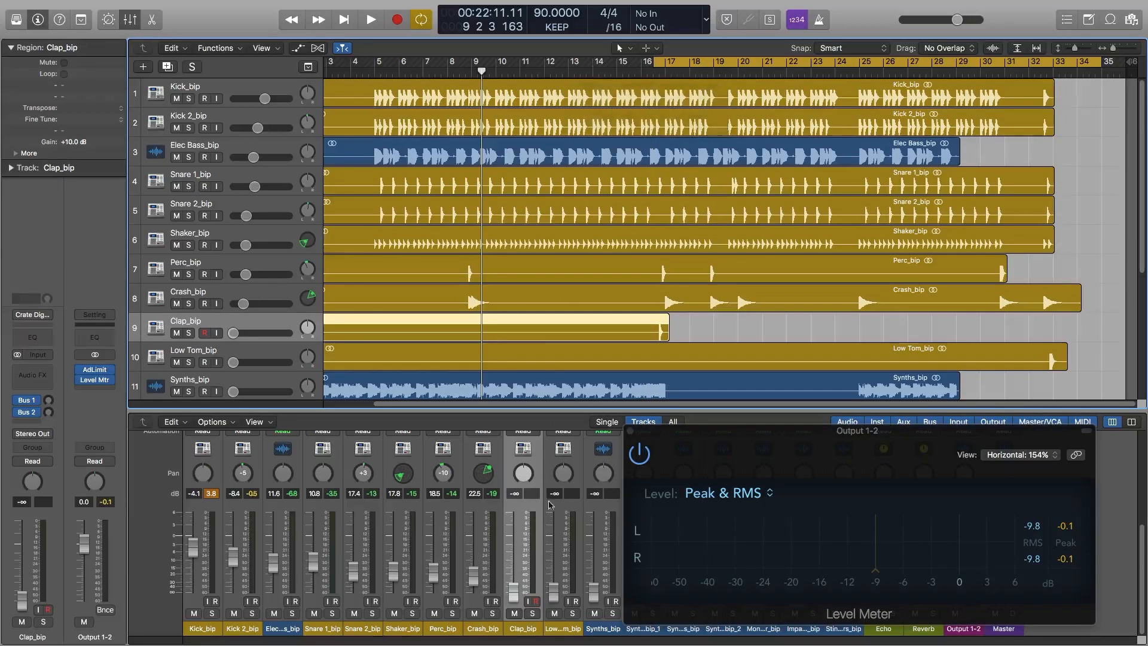
{"action": "left_click_drag", "start_coordinate": [525, 590], "coordinate": [517, 568]}
{"action": "key", "text": "space"}
{"action": "key", "text": "space"}
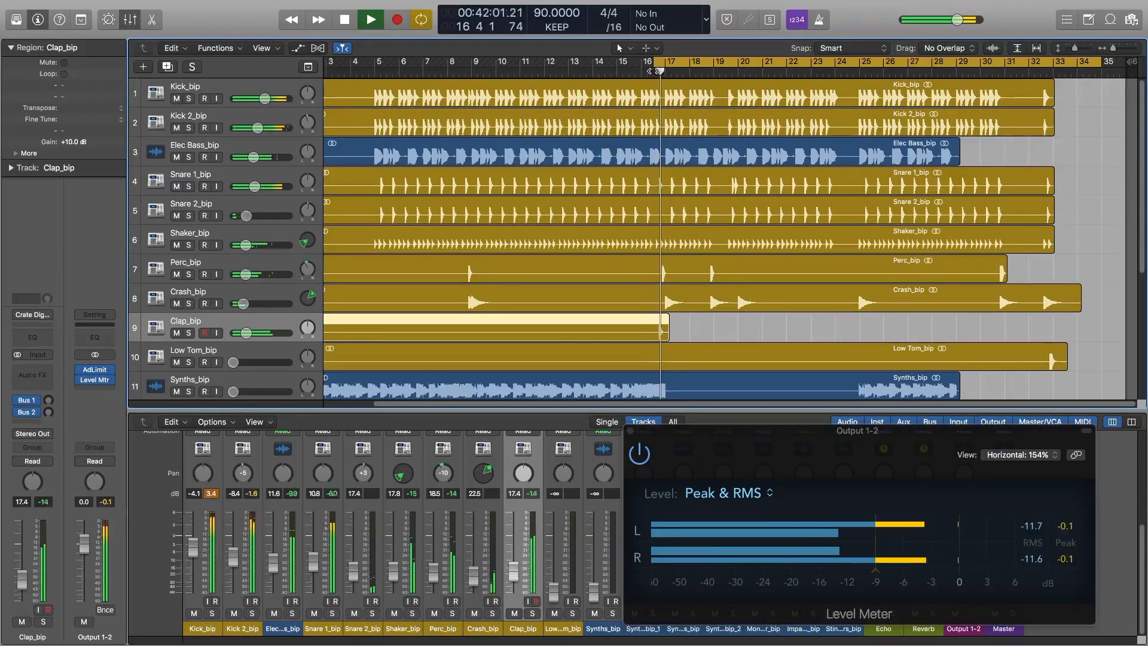
{"action": "key", "text": "space"}
Step: Fine-tune the Clap_bip fader to -14.4 dB over repeated playback and set its pan to +8
{"action": "key", "text": "space"}
{"action": "left_click_drag", "start_coordinate": [516, 574], "coordinate": [514, 551]}
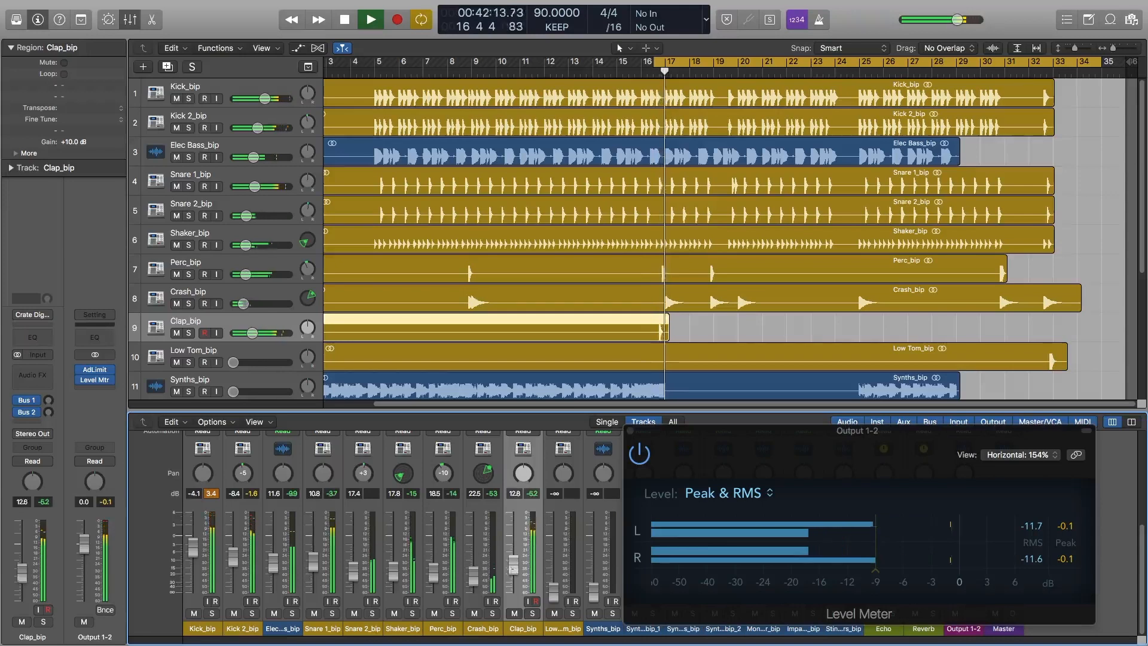
{"action": "left_click_drag", "start_coordinate": [513, 569], "coordinate": [512, 571]}
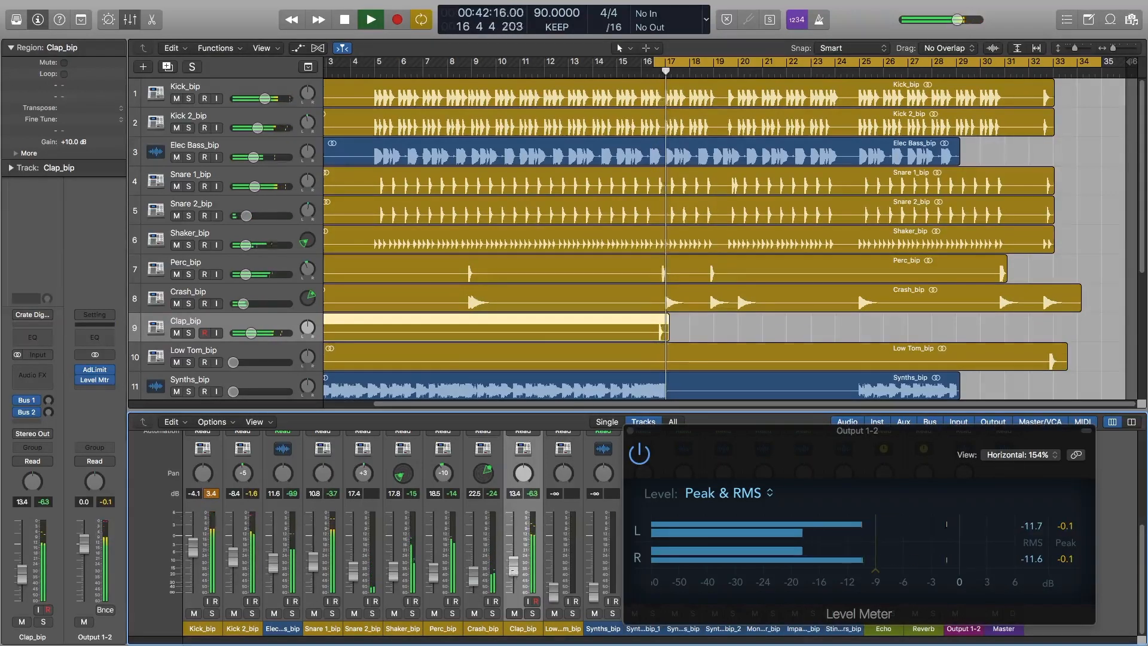
{"action": "key", "text": "space"}
{"action": "key", "text": "space"}
{"action": "left_click_drag", "start_coordinate": [514, 572], "coordinate": [512, 574]}
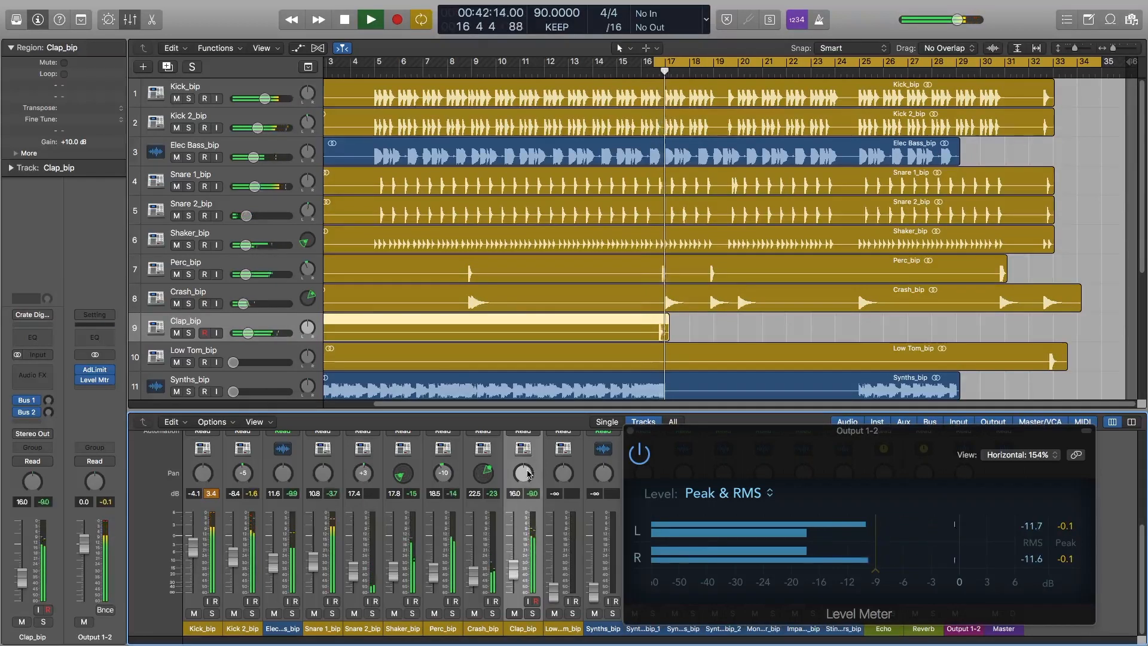
{"action": "left_click_drag", "start_coordinate": [516, 580], "coordinate": [516, 574]}
{"action": "key", "text": "space"}
{"action": "key", "text": "space"}
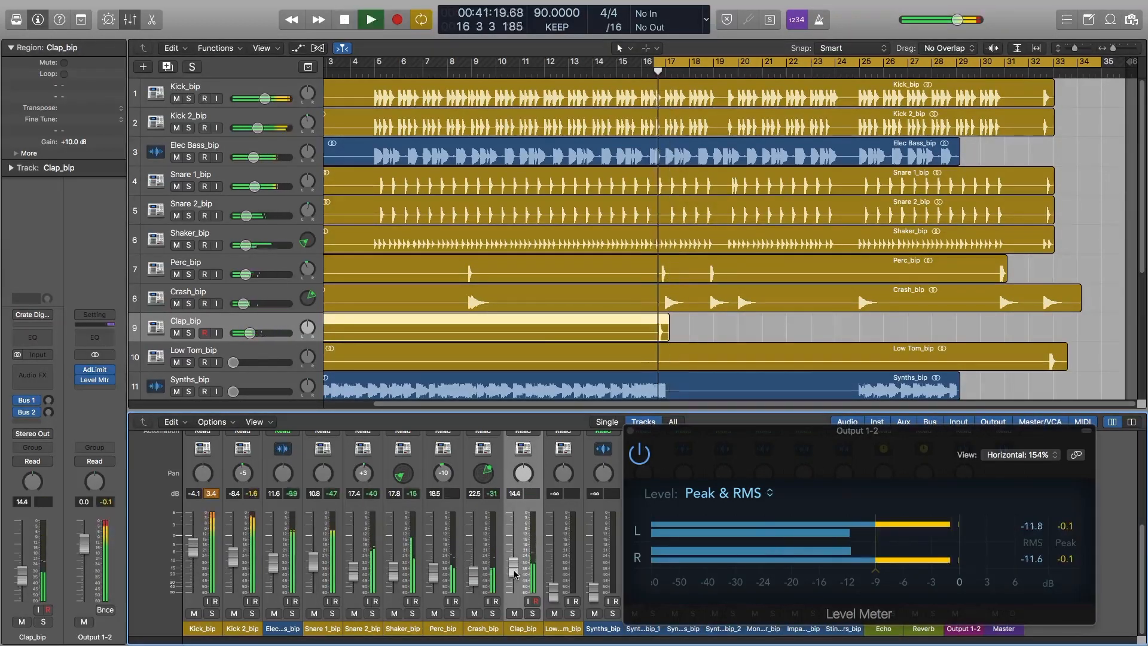
{"action": "key", "text": "space"}
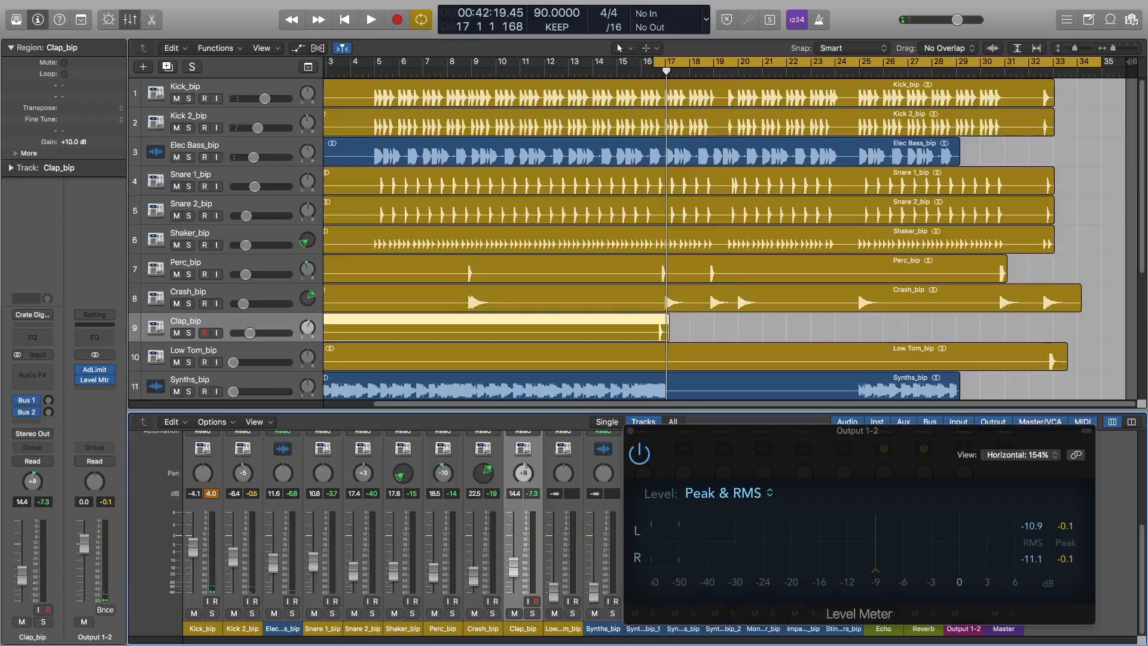
{"action": "key", "text": "space"}
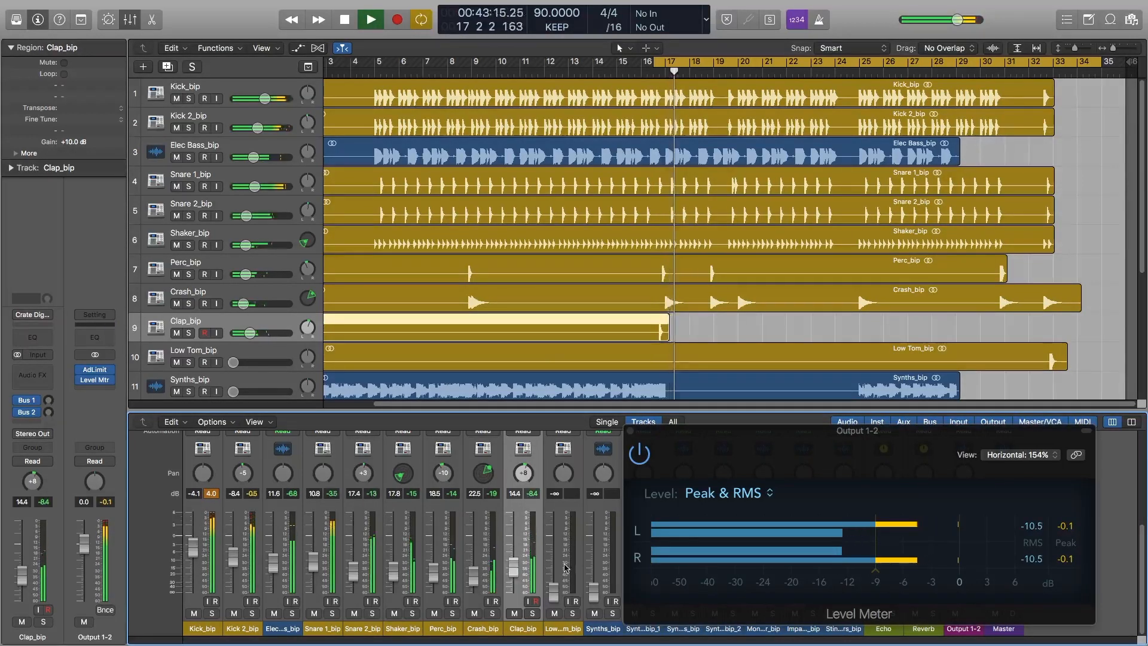
Step: Replay the looped section around bar 17 to check the Clap_bip level within the full mix
{"action": "key", "text": "space"}
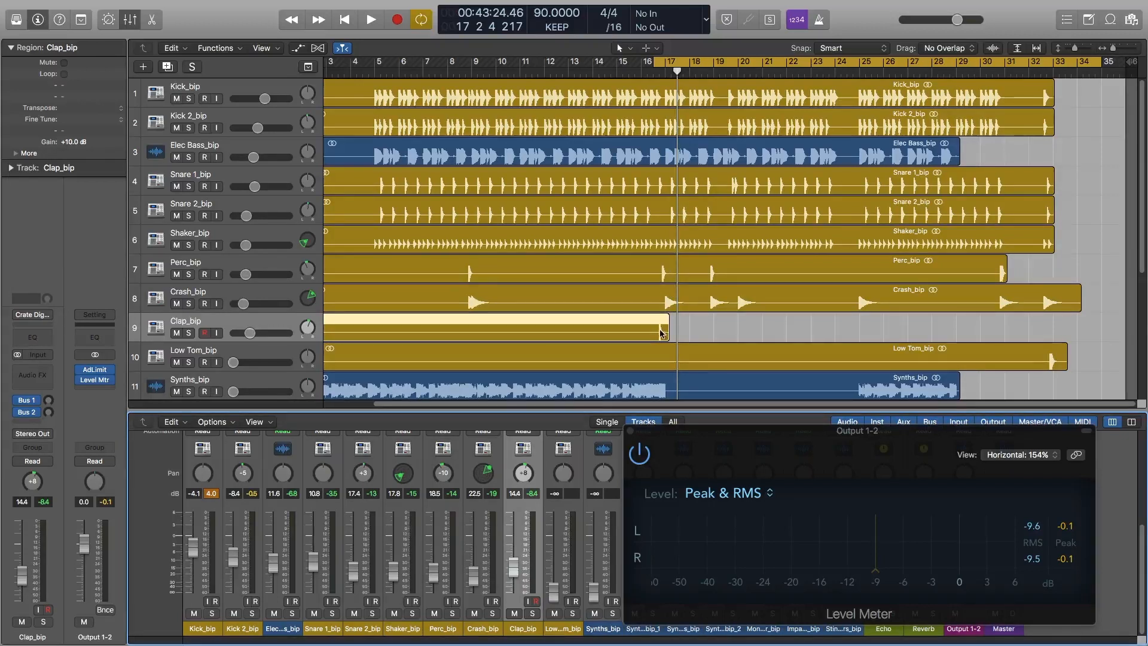
{"action": "key", "text": "space"}
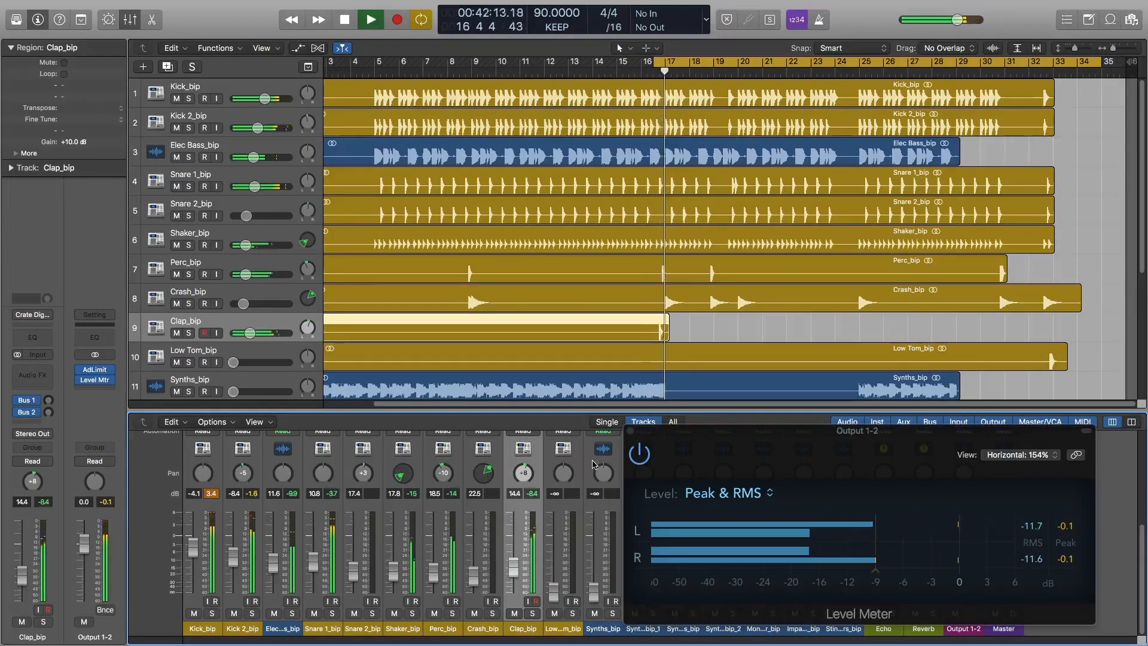
{"action": "key", "text": "space"}
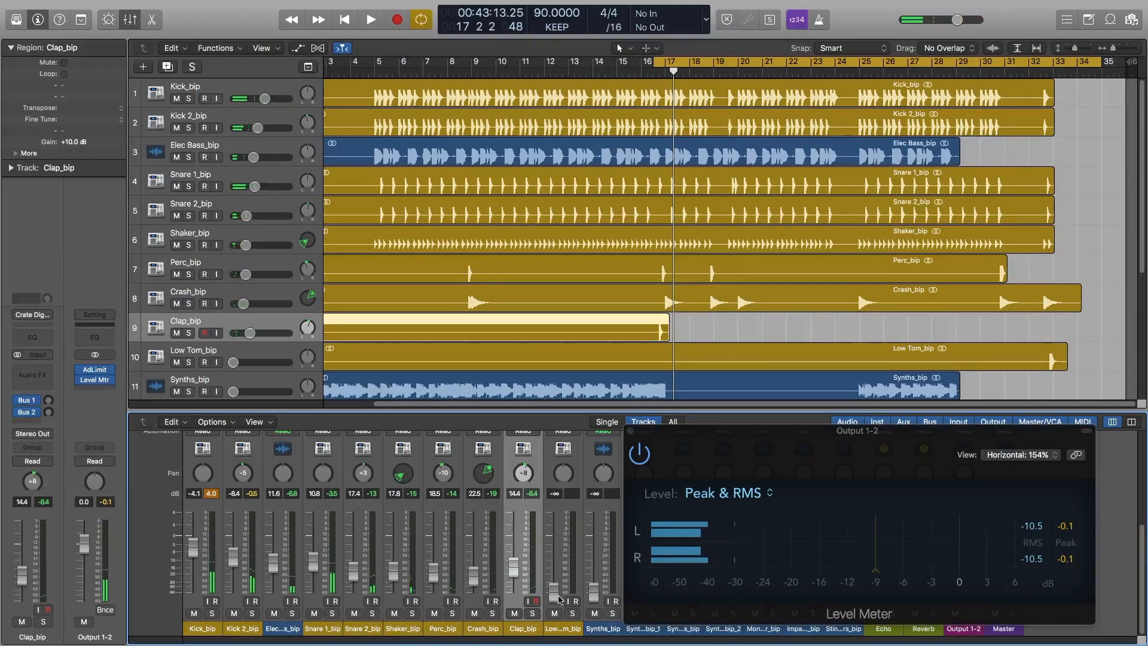
Step: Move the cycle range to just past bar 32, solo Low Tom_bip, and raise its fader to -6.4 dB during playback
{"action": "key", "text": "Down"}
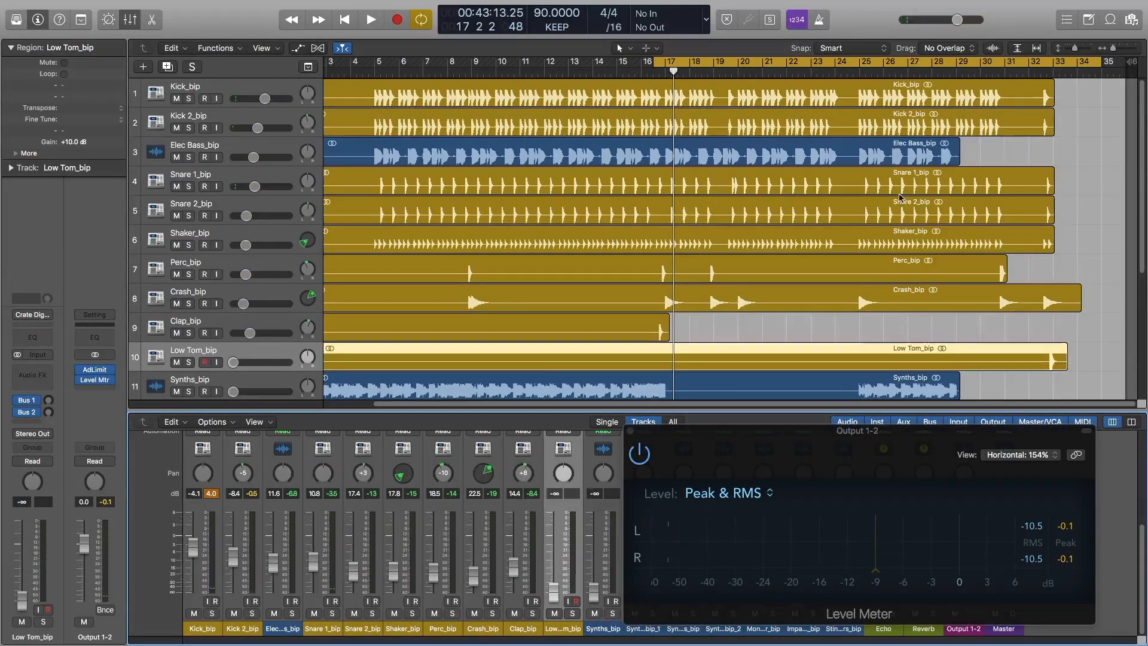
{"action": "left_click_drag", "start_coordinate": [653, 66], "coordinate": [1040, 87]}
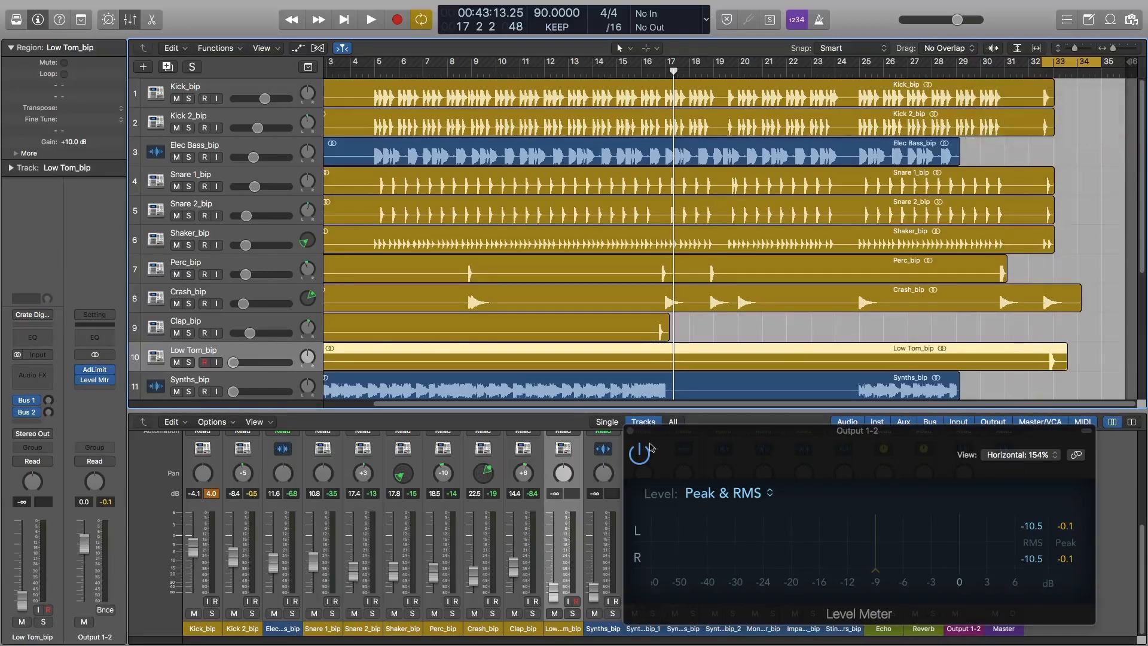
{"action": "left_click", "coordinate": [572, 614]}
{"action": "left_click_drag", "start_coordinate": [554, 591], "coordinate": [557, 555]}
{"action": "key", "text": "space"}
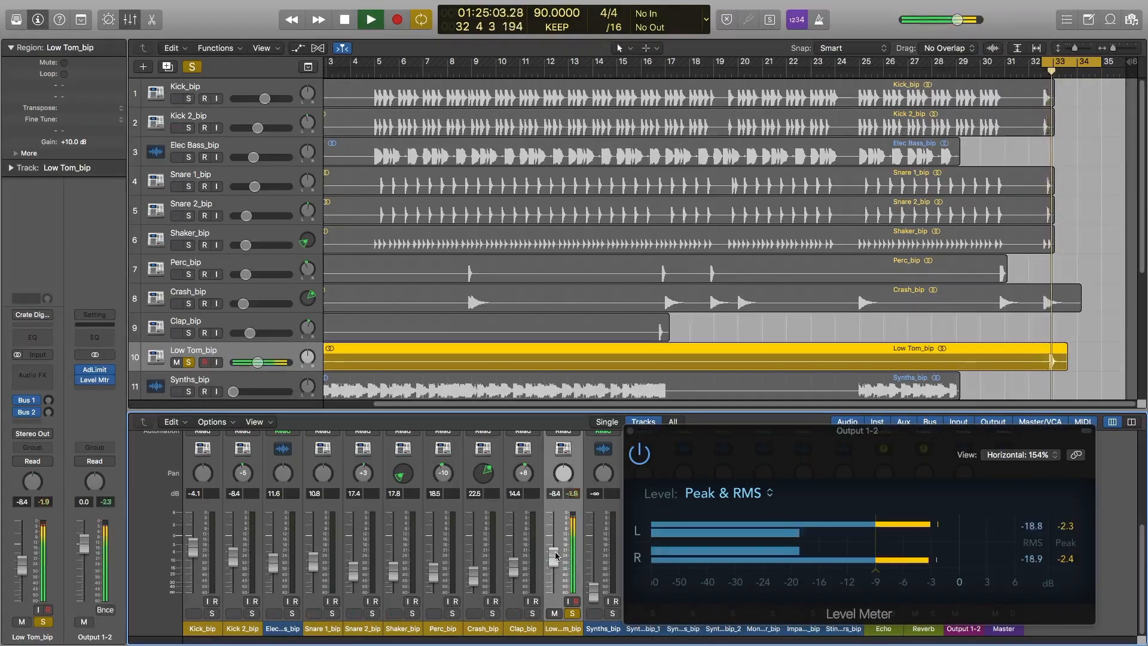
{"action": "left_click_drag", "start_coordinate": [556, 555], "coordinate": [556, 548]}
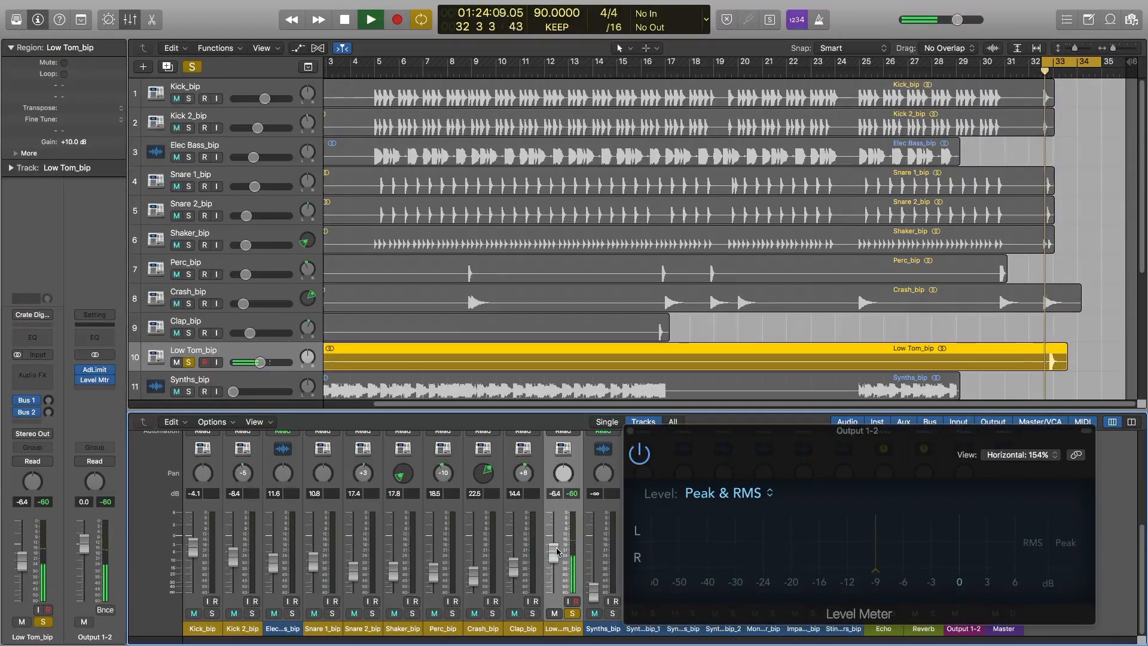
{"action": "key", "text": "space"}
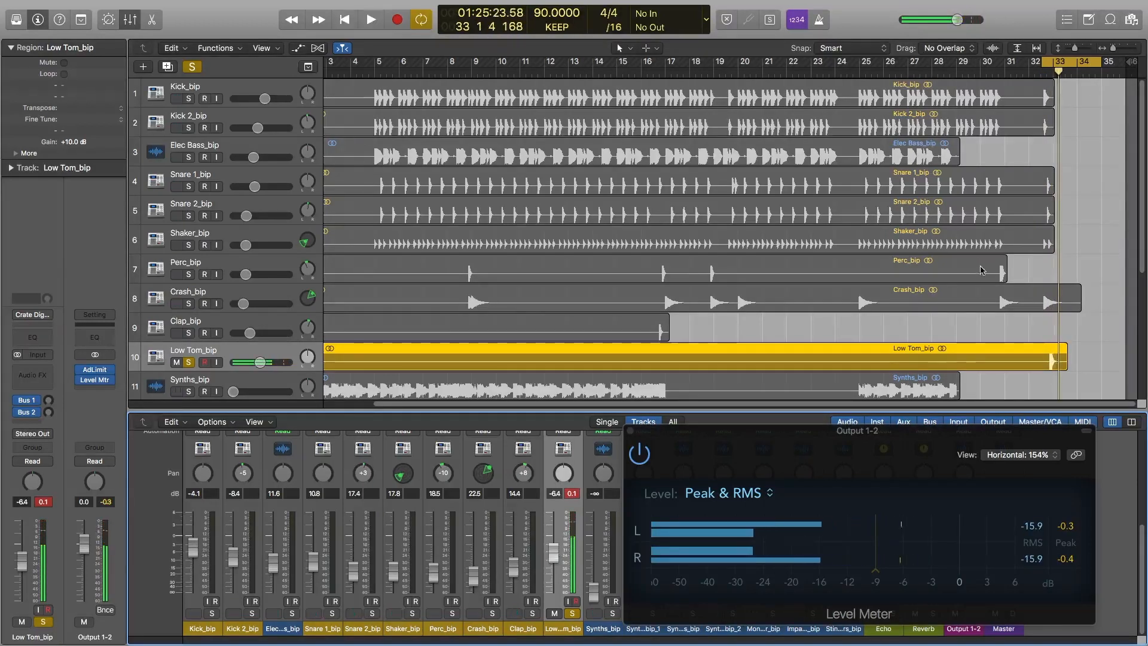
{"action": "scroll", "coordinate": [983, 268], "scroll_direction": "down", "scroll_amount": 6}
{"action": "scroll", "coordinate": [980, 272], "scroll_direction": "down", "scroll_amount": 1}
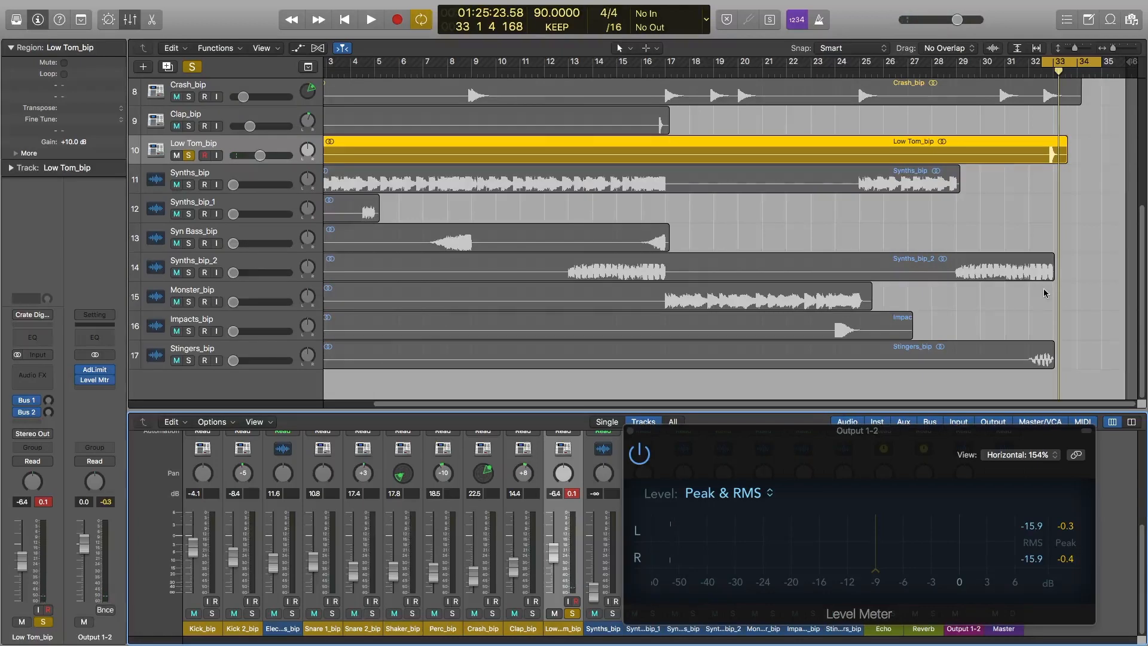
{"action": "scroll", "coordinate": [1045, 293], "scroll_direction": "up", "scroll_amount": 7}
{"action": "scroll", "coordinate": [1045, 329], "scroll_direction": "down", "scroll_amount": 7}
{"action": "scroll", "coordinate": [1041, 273], "scroll_direction": "up", "scroll_amount": 1}
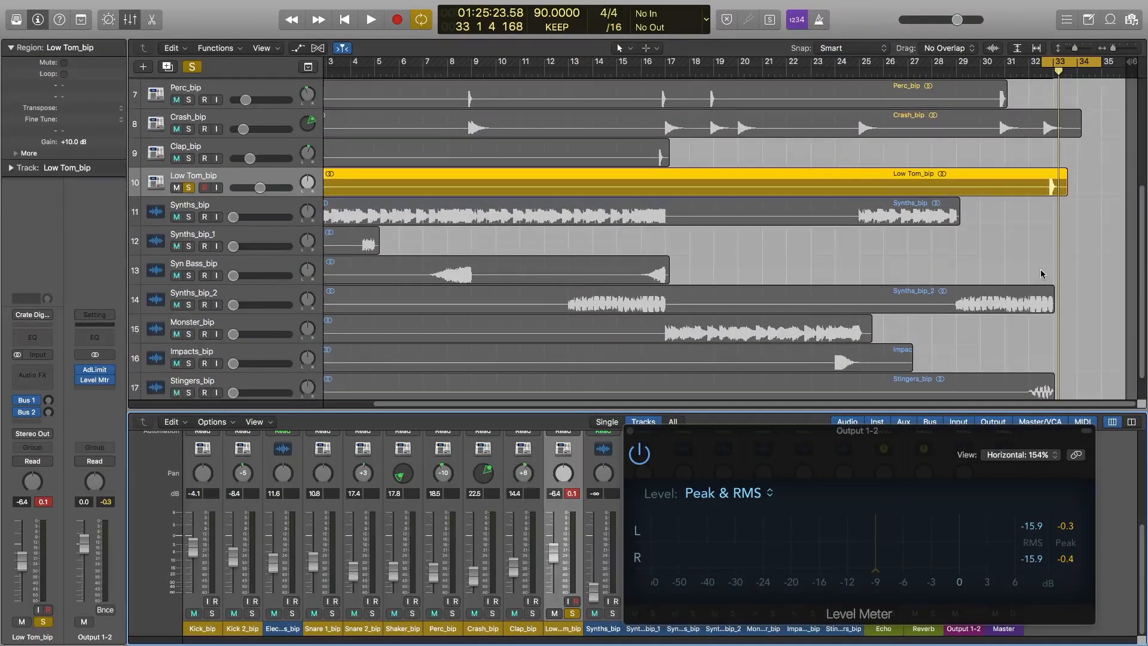
{"action": "scroll", "coordinate": [1041, 273], "scroll_direction": "up", "scroll_amount": 4}
{"action": "scroll", "coordinate": [1041, 274], "scroll_direction": "up", "scroll_amount": 2}
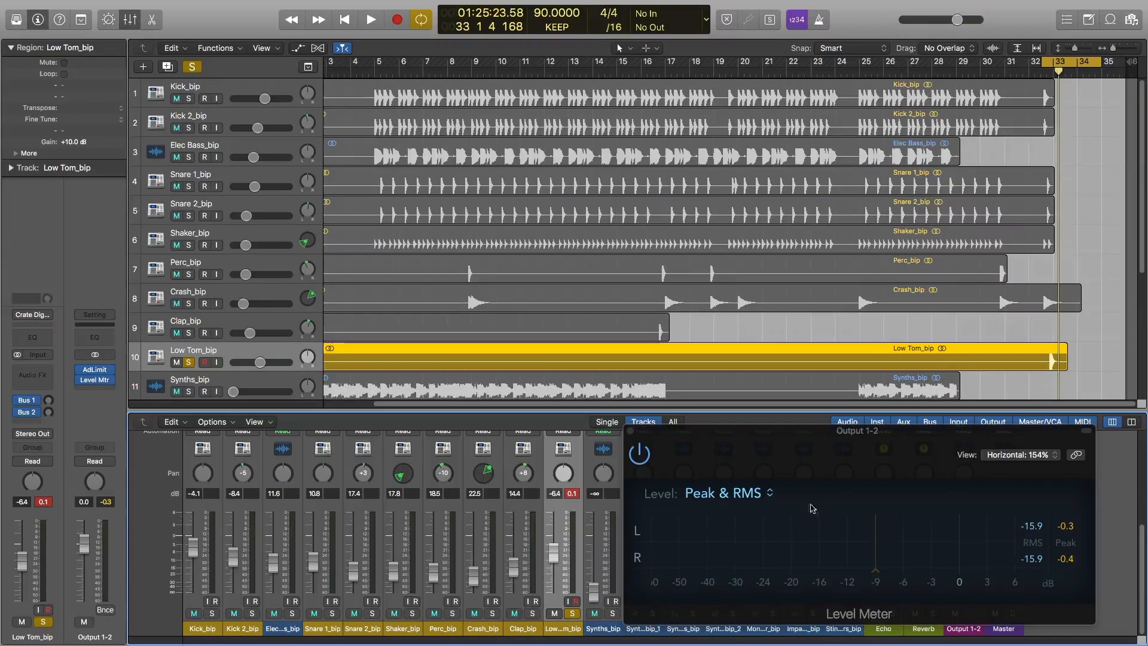
Step: Lower the soloed Low Tom_bip fader to -10.2 dB over repeated playback and unsolo the track
{"action": "key", "text": "space"}
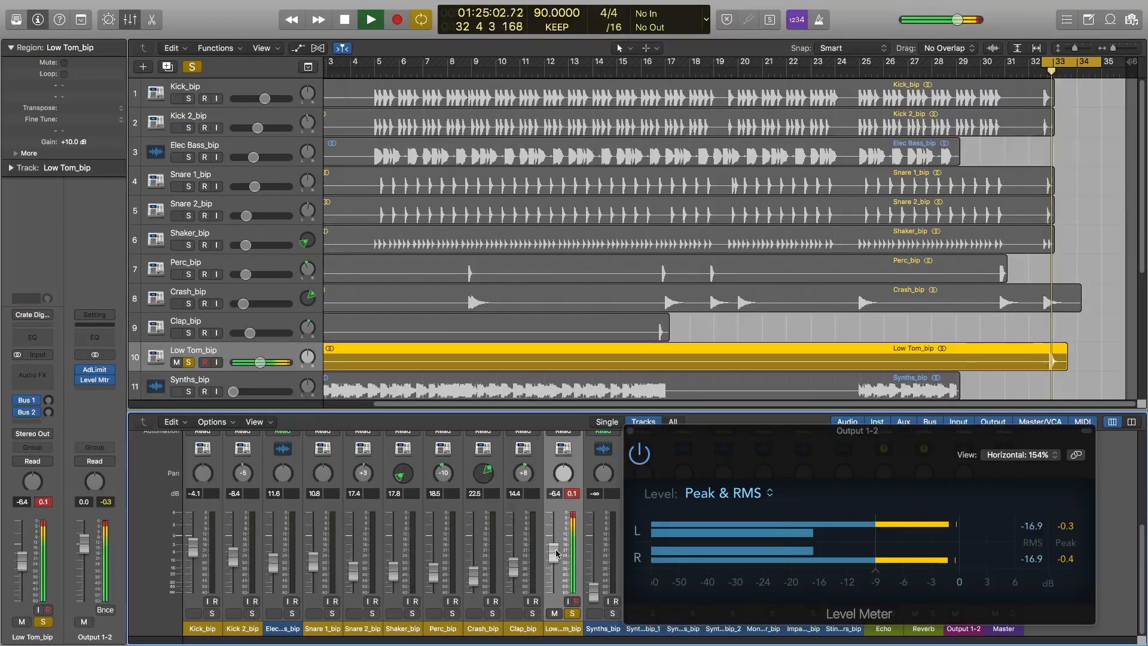
{"action": "left_click_drag", "start_coordinate": [556, 552], "coordinate": [556, 566]}
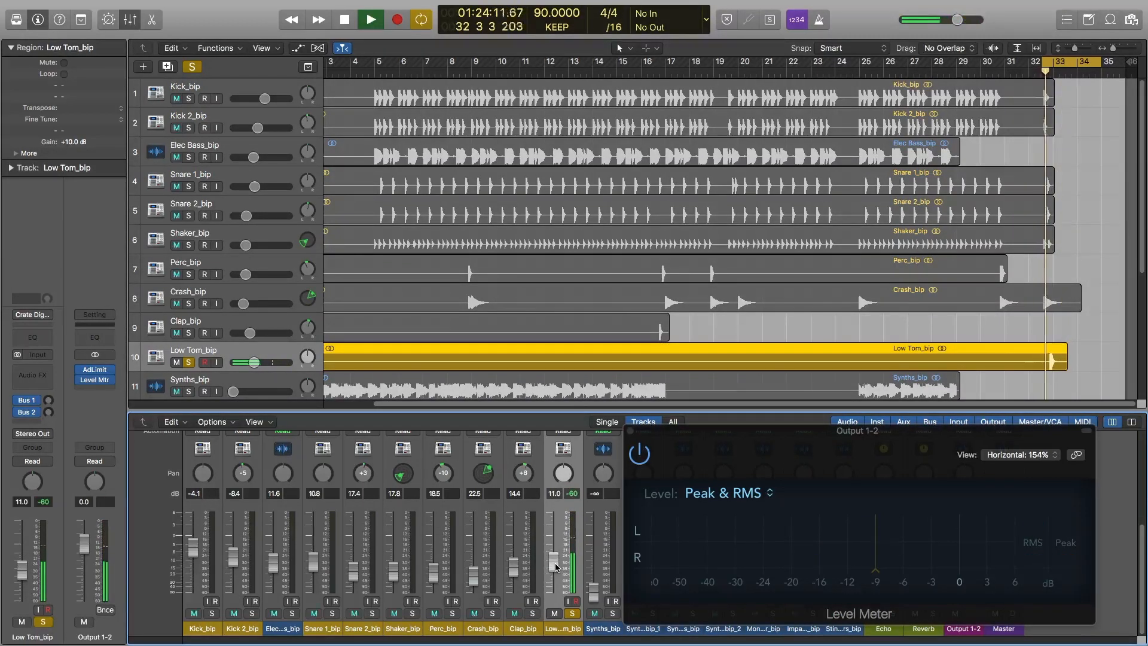
{"action": "left_click_drag", "start_coordinate": [556, 566], "coordinate": [556, 561]}
{"action": "key", "text": "space"}
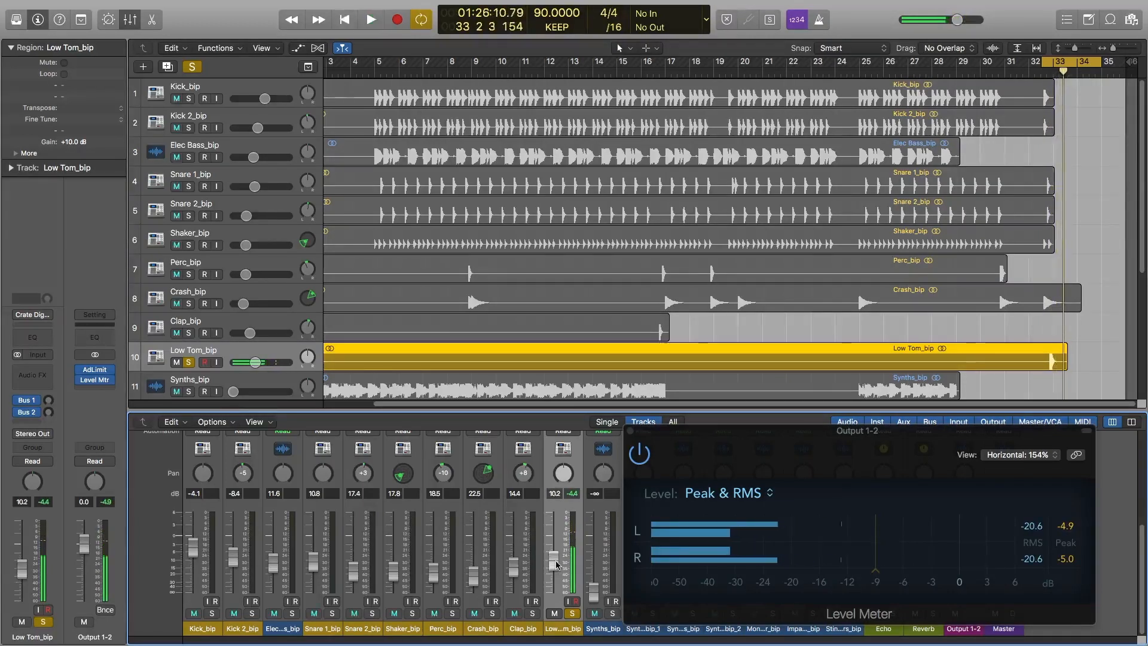
{"action": "key", "text": "space"}
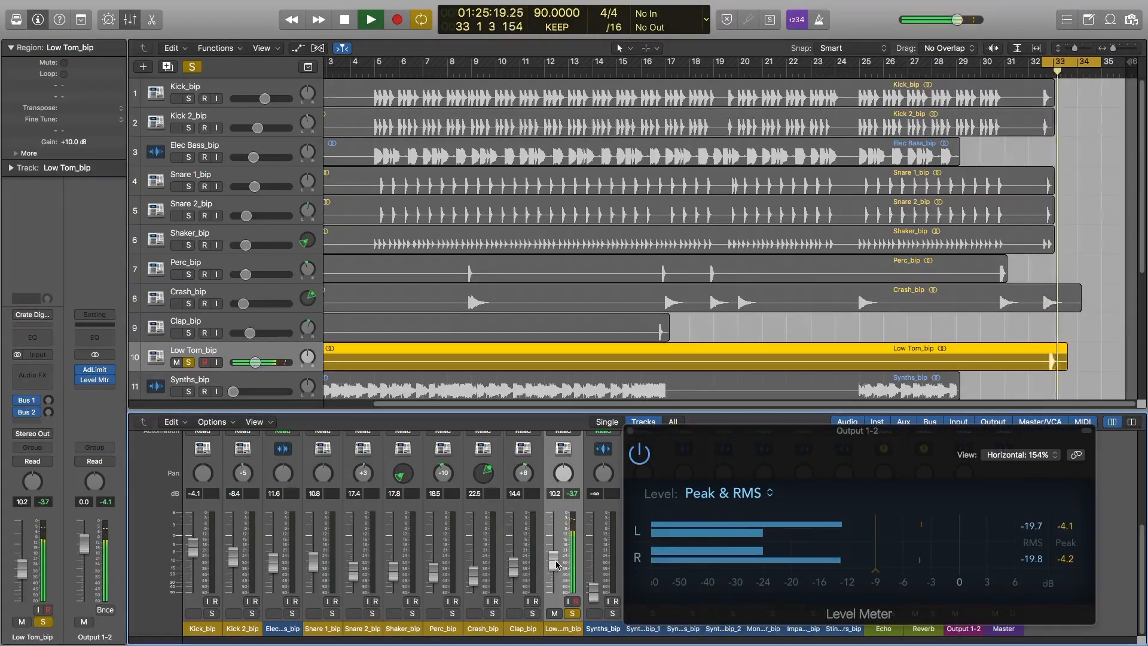
{"action": "key", "text": "space"}
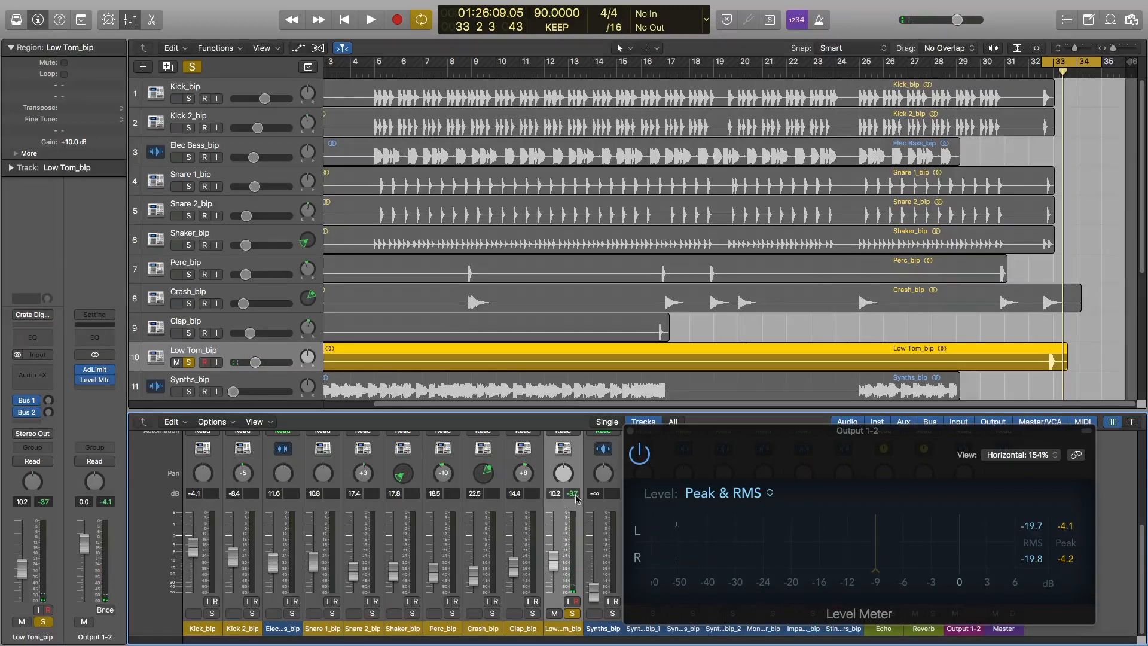
{"action": "left_click", "coordinate": [574, 614]}
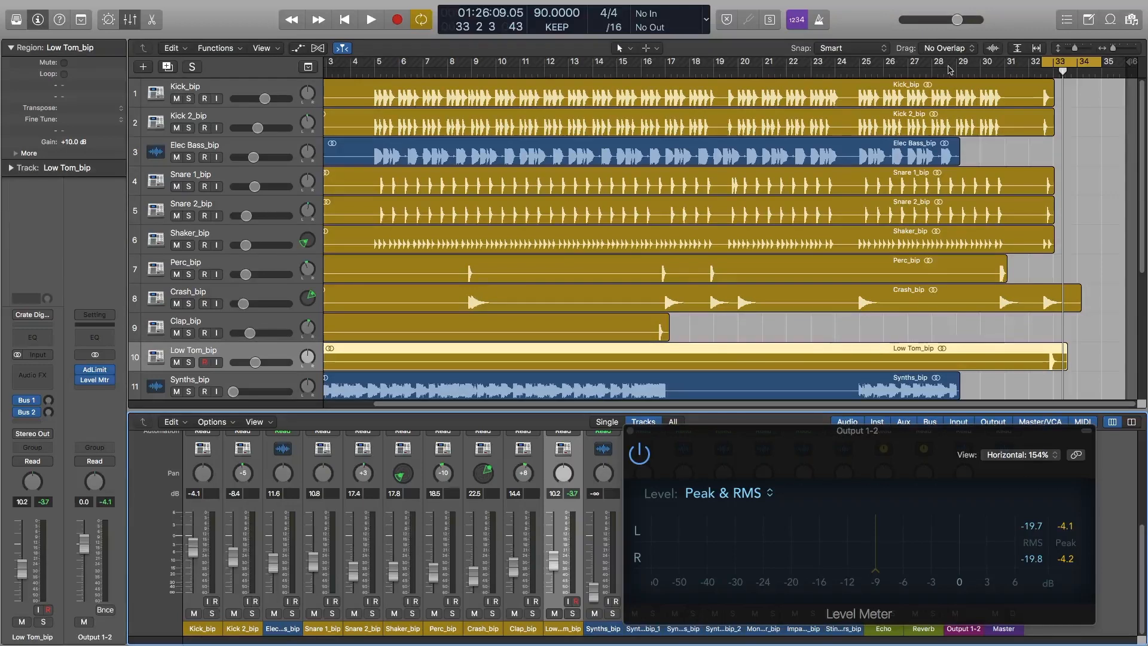
Step: Move the cycle range back to the section from bar 5 to bar 10
{"action": "left_click_drag", "start_coordinate": [1042, 63], "coordinate": [497, 97]}
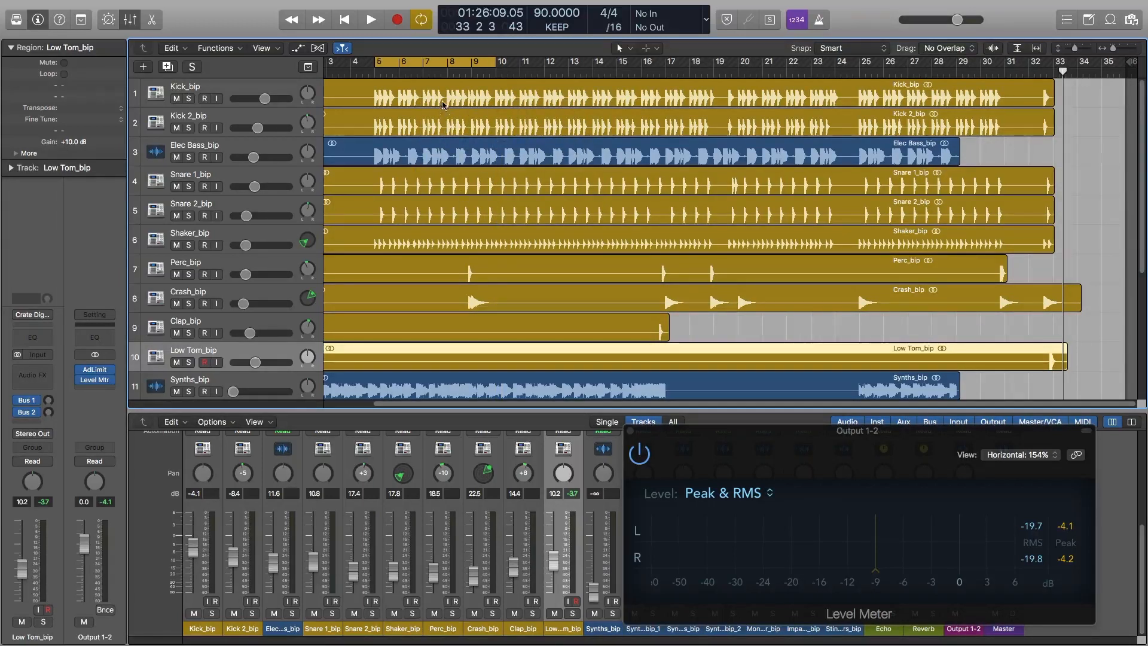
{"action": "scroll", "coordinate": [466, 185], "scroll_direction": "down", "scroll_amount": 2}
{"action": "scroll", "coordinate": [467, 197], "scroll_direction": "up", "scroll_amount": 2}
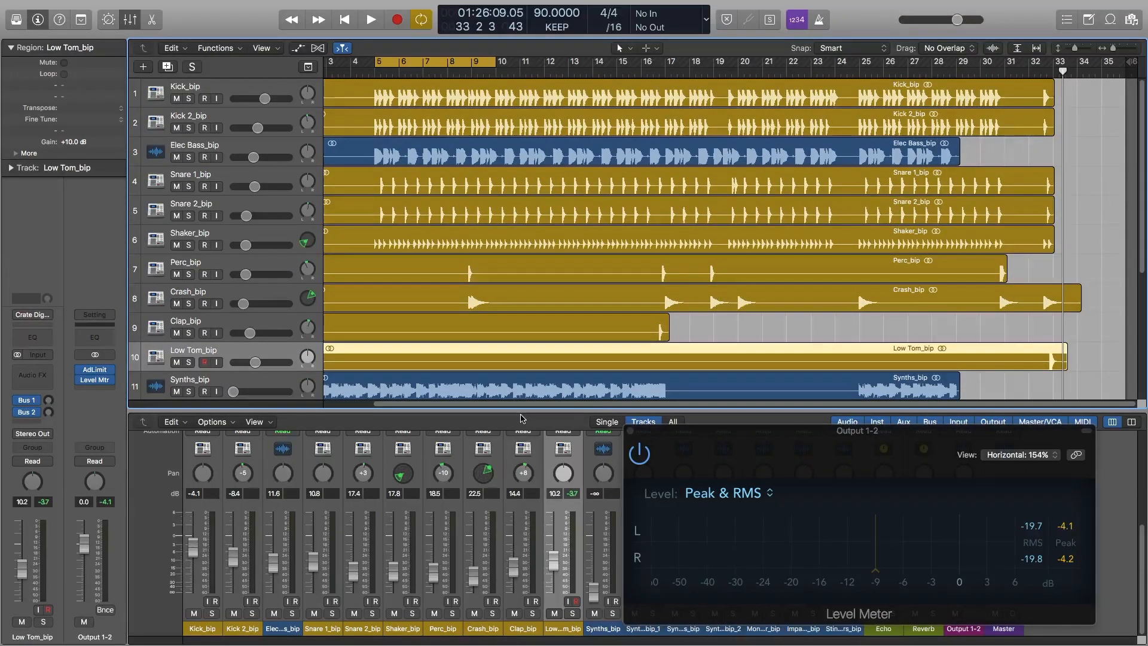
Step: Select the Kick_bip through Low Tom_bip channels, play the loop, lower their faders together by 0.2 dB, and clear the peak readings
{"action": "left_click", "coordinate": [215, 506]}
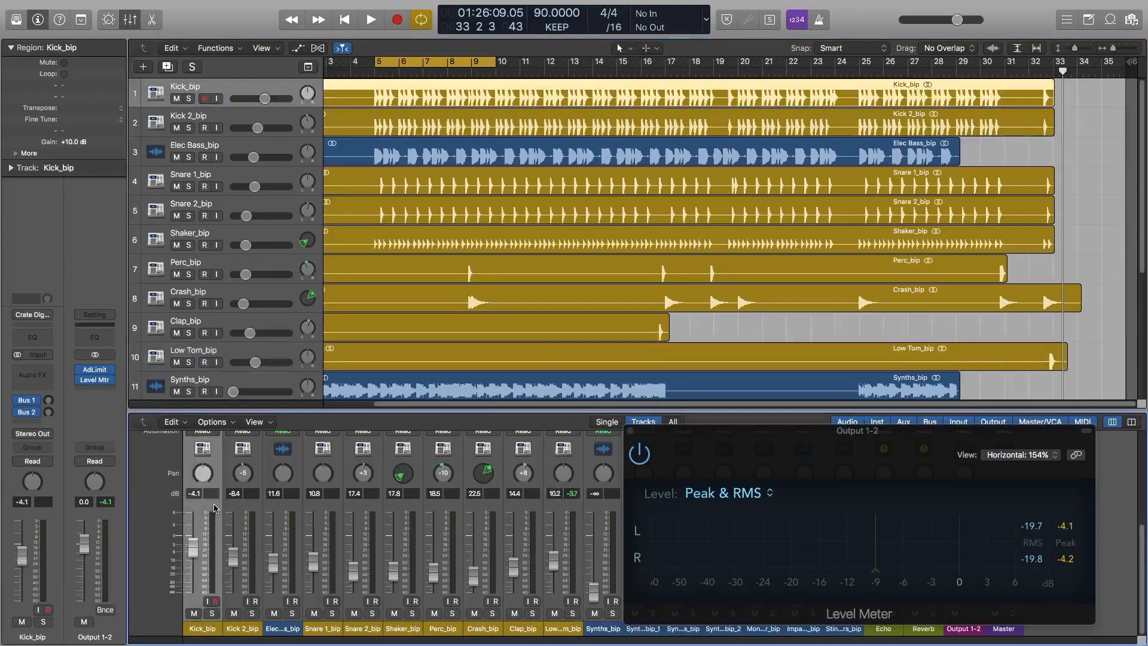
{"action": "key", "text": "space"}
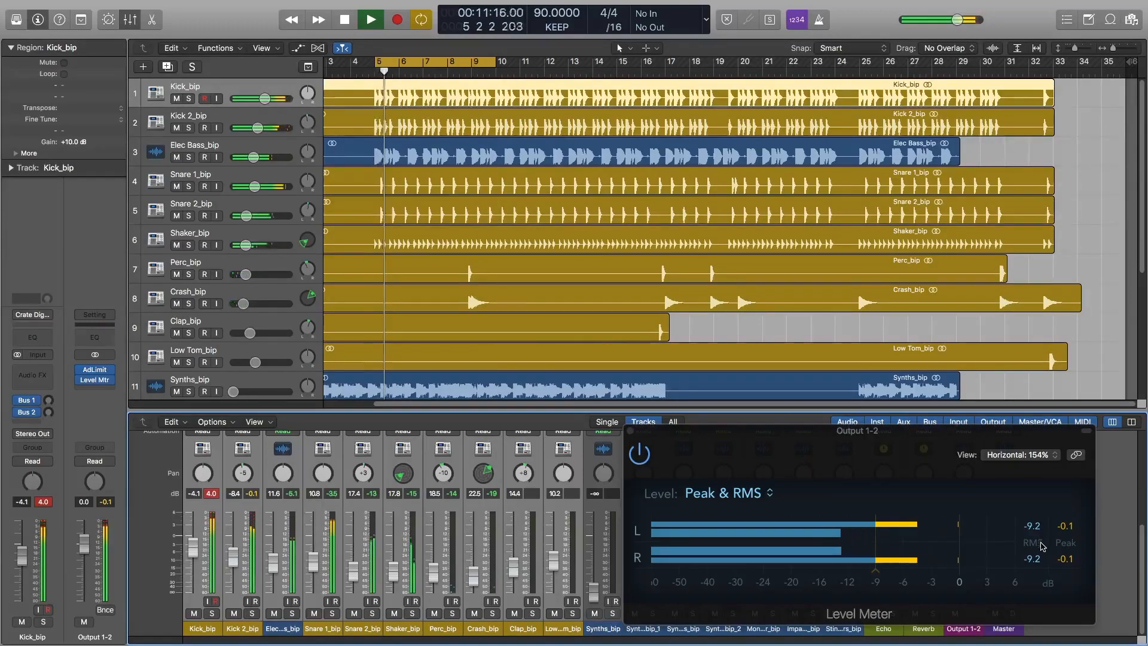
{"action": "key", "text": "space"}
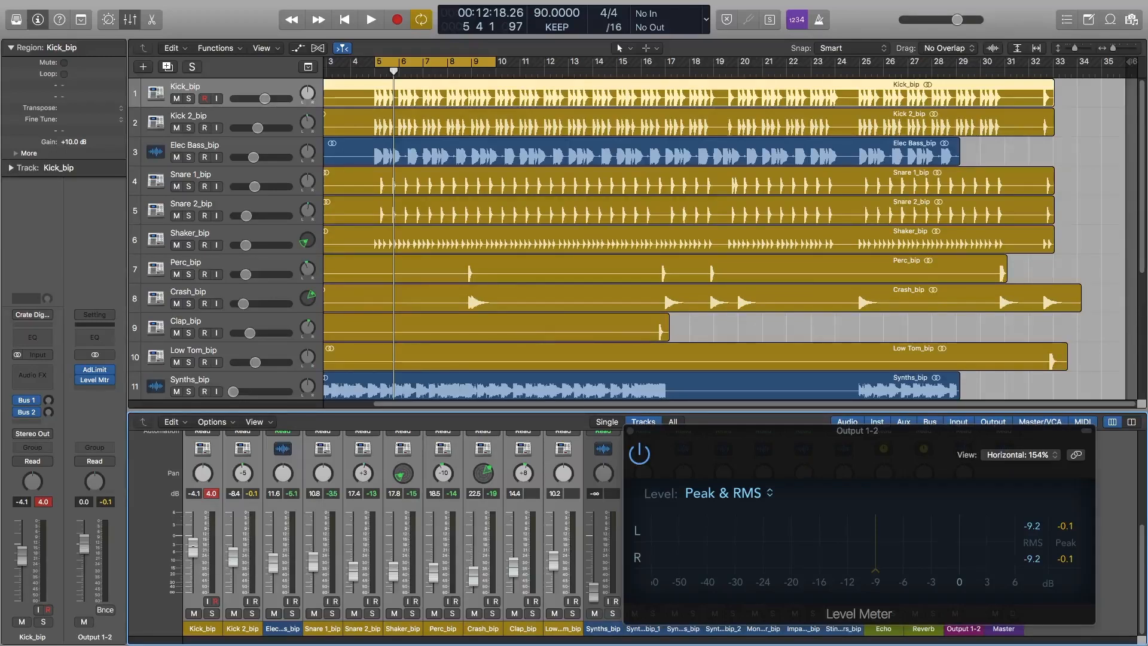
{"action": "left_click_drag", "start_coordinate": [193, 547], "coordinate": [194, 549]}
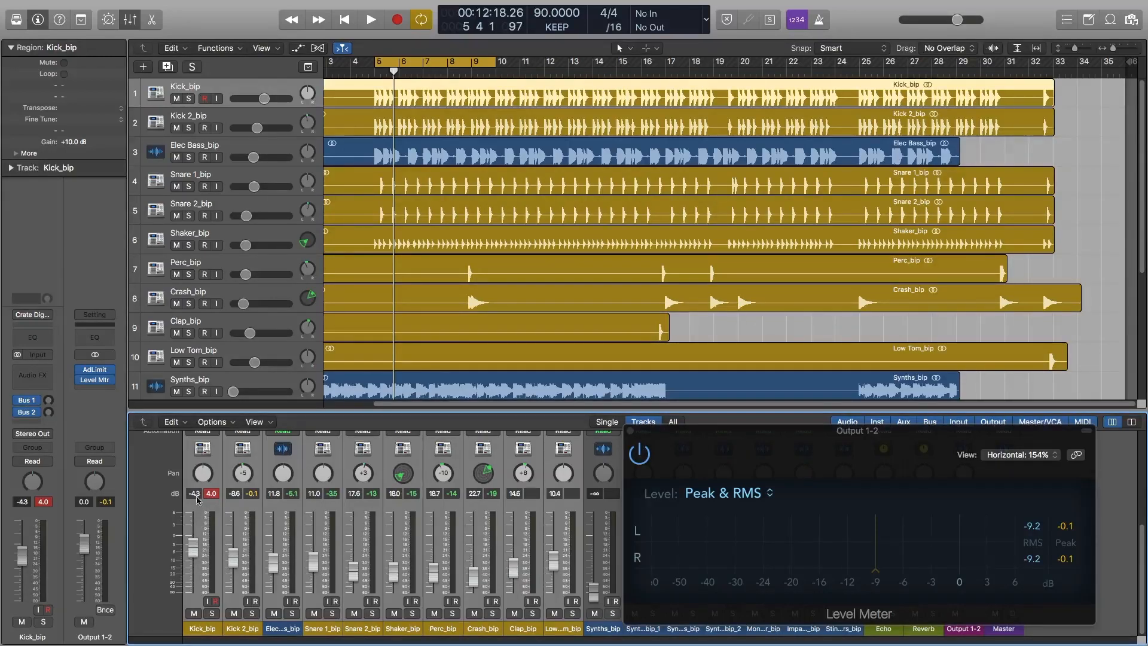
{"action": "left_click", "coordinate": [213, 494]}
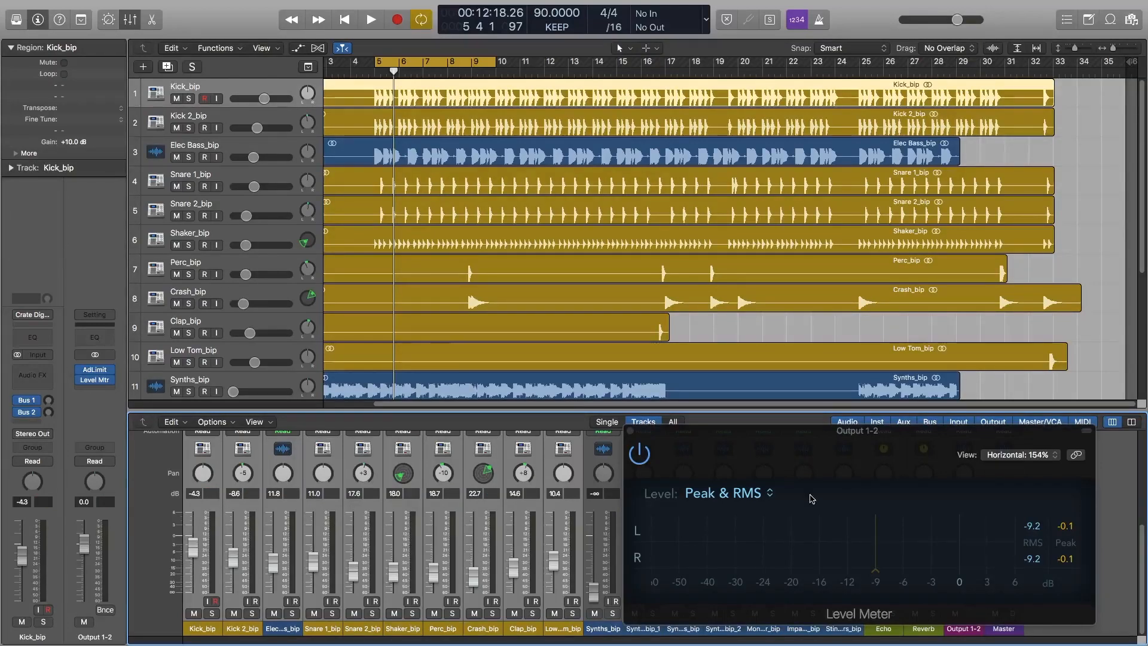
Step: Select the Synths_bip through Stingers_bip channels and hide the mixer, placing the level meter over the upper tracks with the arrangement shown from bar 1
{"action": "left_click_drag", "start_coordinate": [860, 431], "coordinate": [665, 299]}
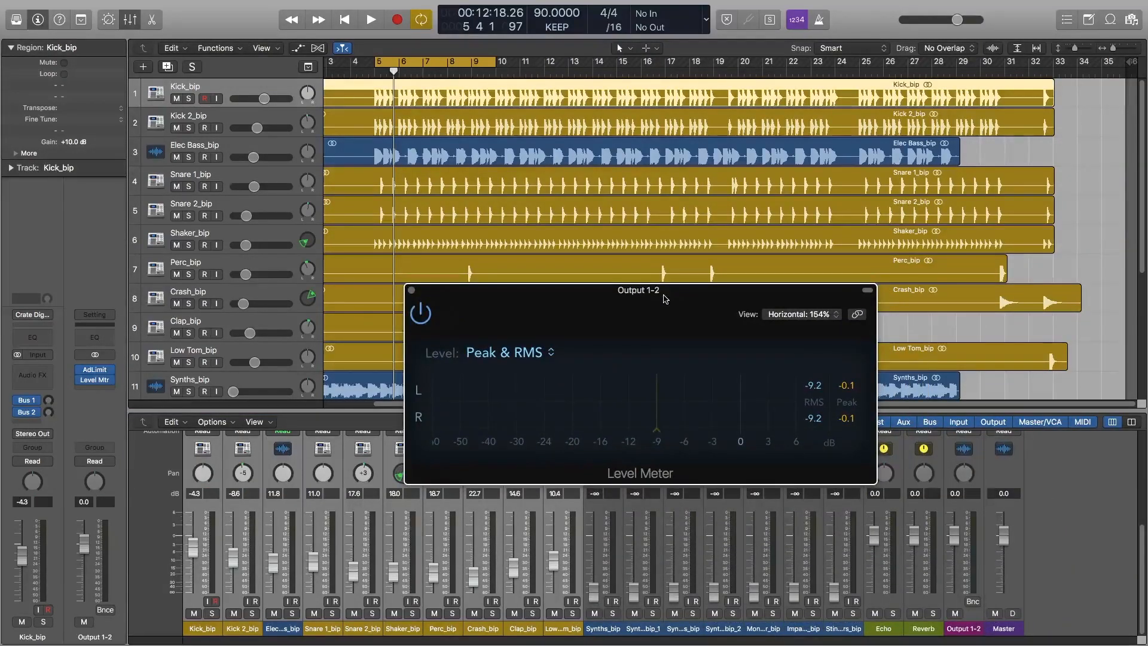
{"action": "left_click", "coordinate": [610, 510]}
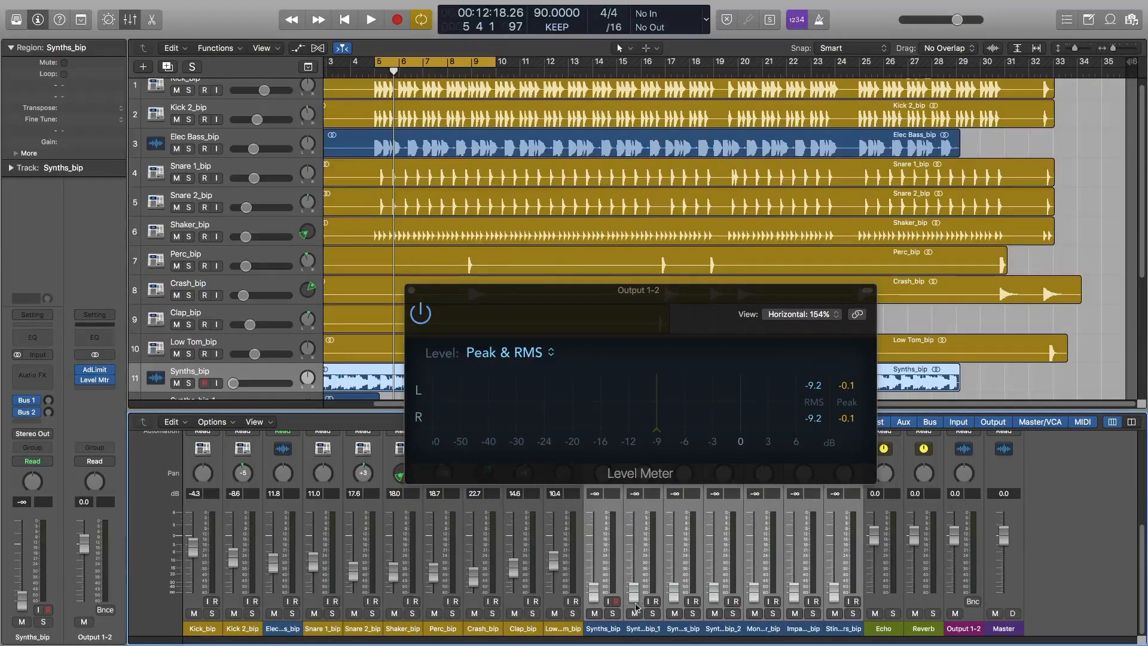
{"action": "key", "text": "x"}
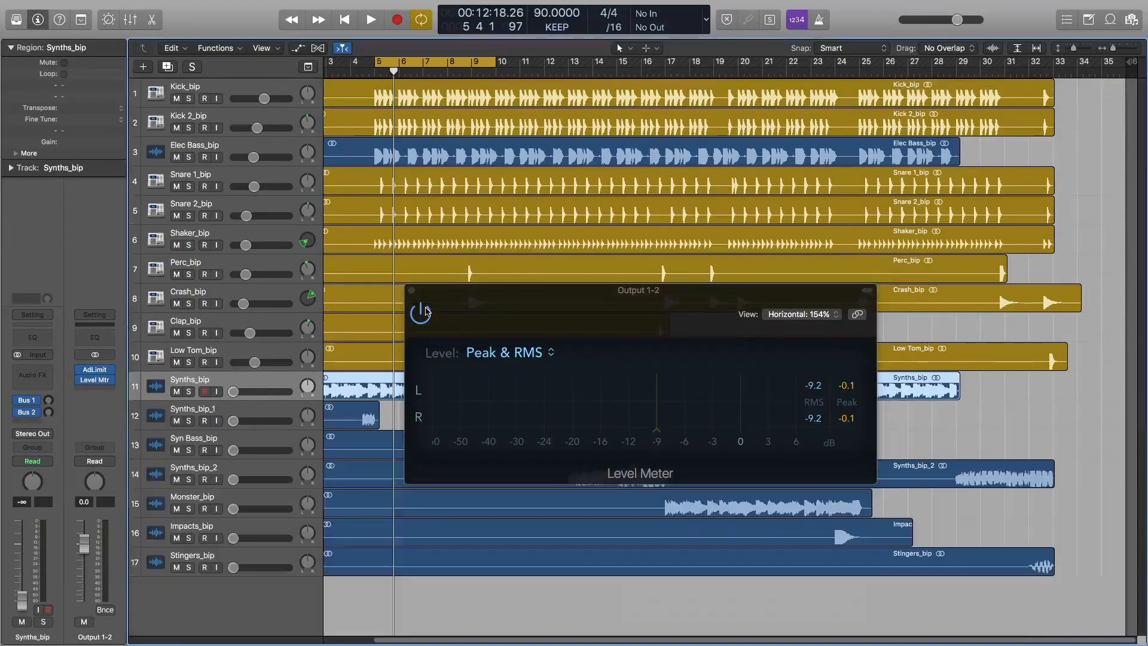
{"action": "left_click_drag", "start_coordinate": [444, 295], "coordinate": [595, 119]}
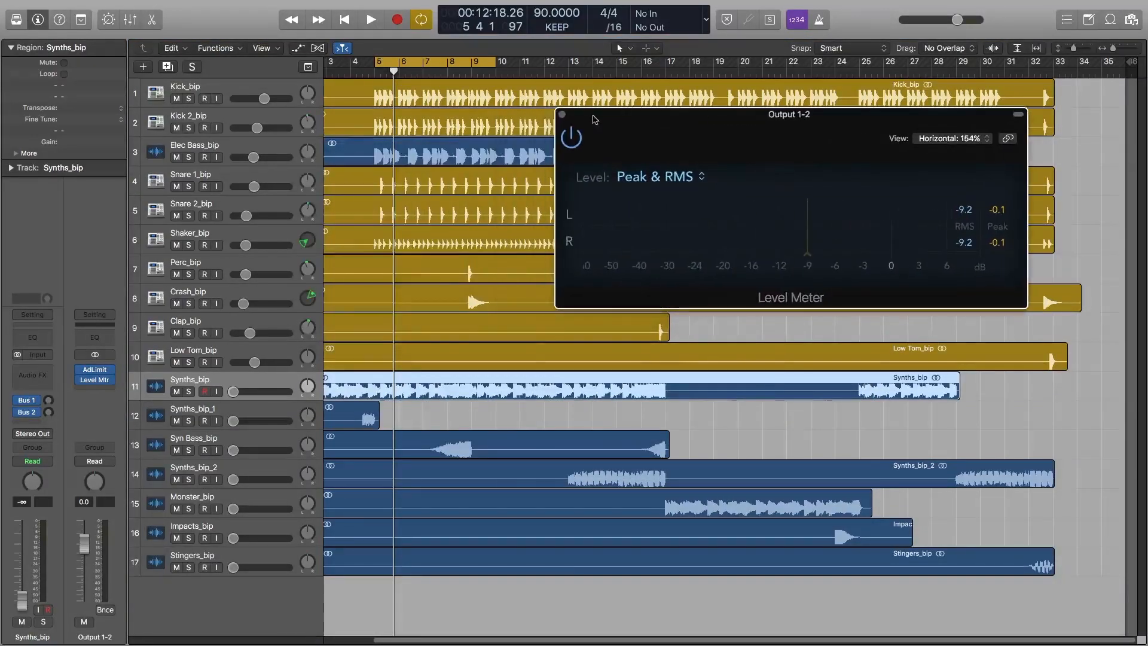
{"action": "left_click_drag", "start_coordinate": [383, 641], "coordinate": [335, 641]}
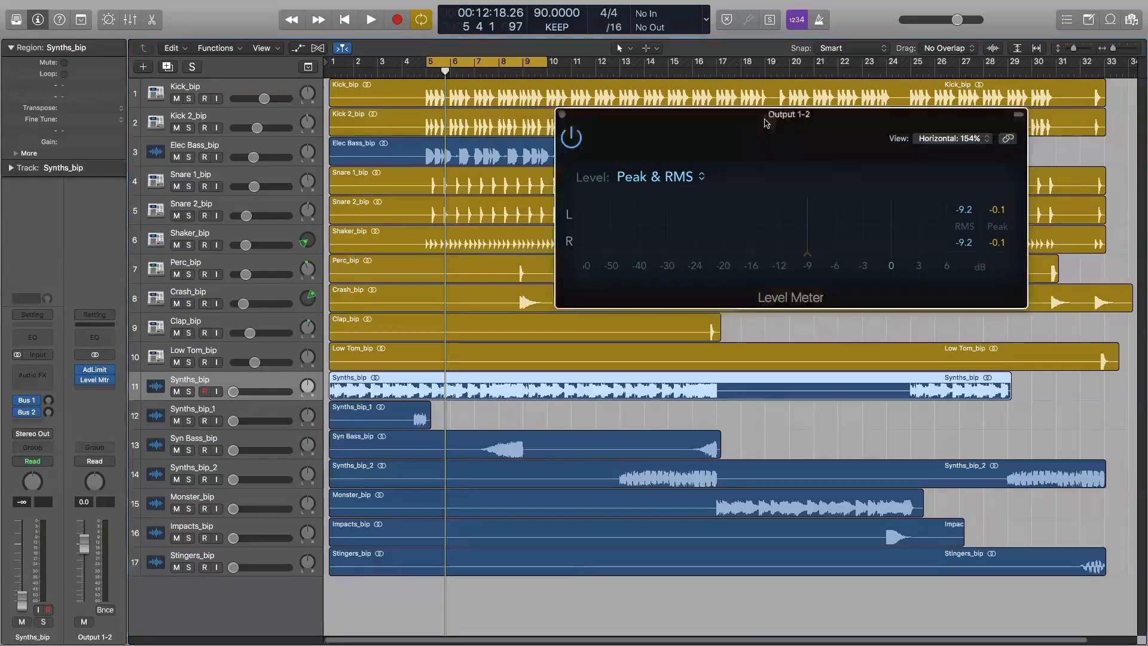
{"action": "left_click_drag", "start_coordinate": [769, 119], "coordinate": [686, 119]}
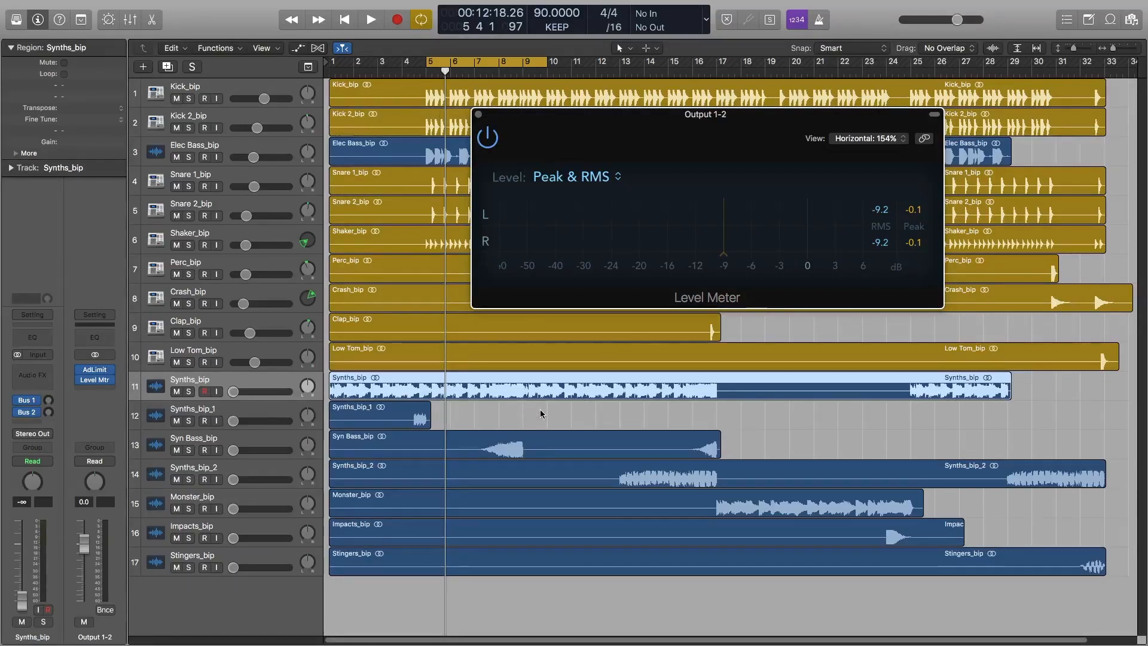
Step: Show the mixer and highlight the Kick_bip through Low Tom_bip channels, followed by the Synths_bip through Stingers_bip channels
{"action": "key", "text": "x"}
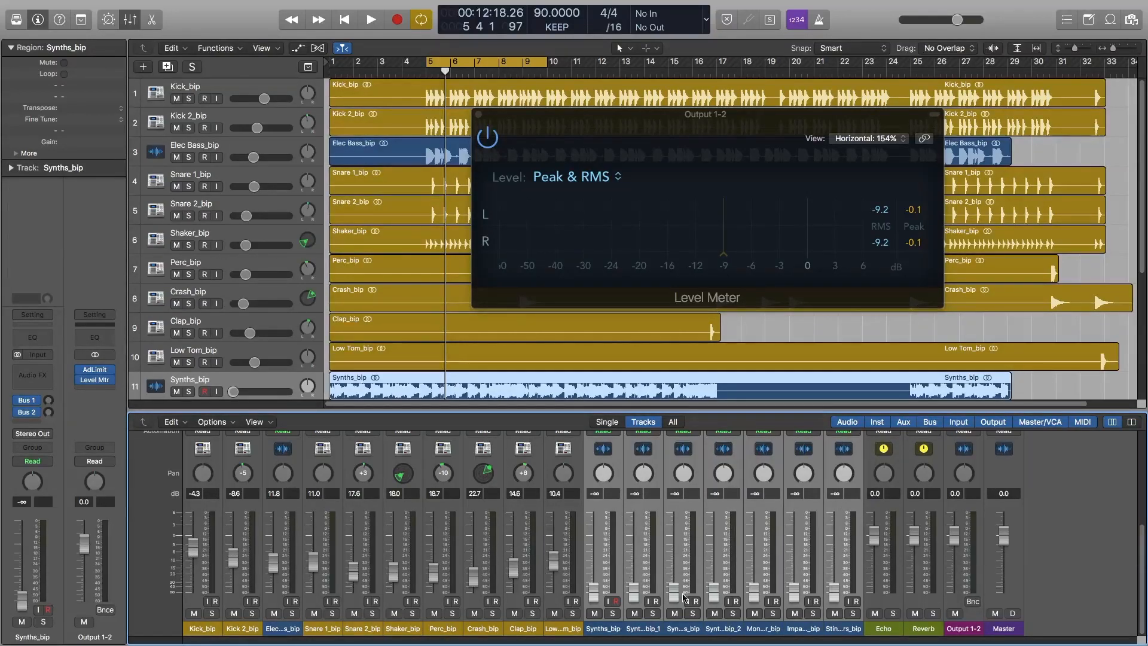
{"action": "left_click", "coordinate": [564, 511]}
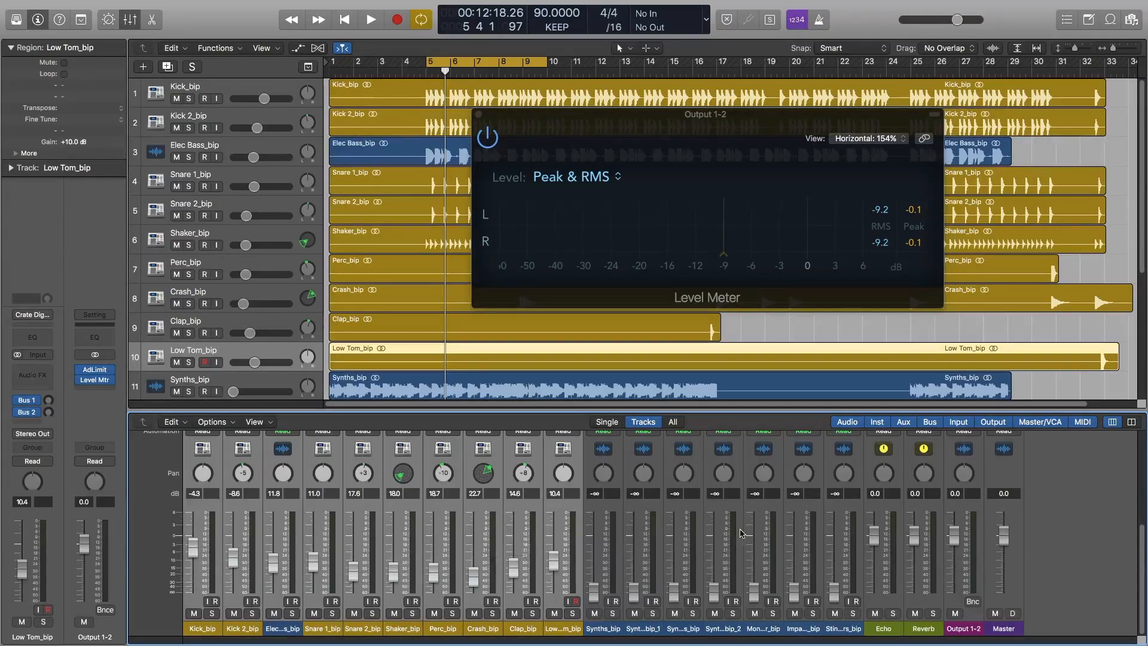
{"action": "left_click", "coordinate": [611, 510]}
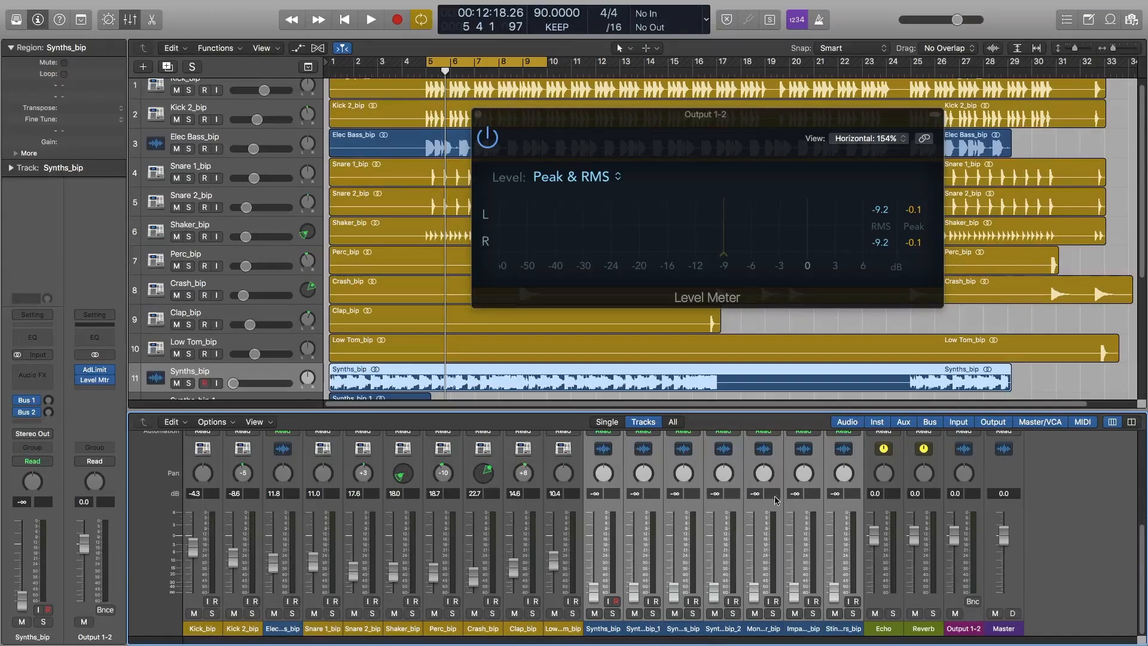
Step: Hide the mixer to show all tracks, shift the level meter toward the start of the arrangement, and clear the region selection
{"action": "scroll", "coordinate": [860, 497], "scroll_direction": "up", "scroll_amount": 5}
{"action": "scroll", "coordinate": [860, 496], "scroll_direction": "down", "scroll_amount": 5}
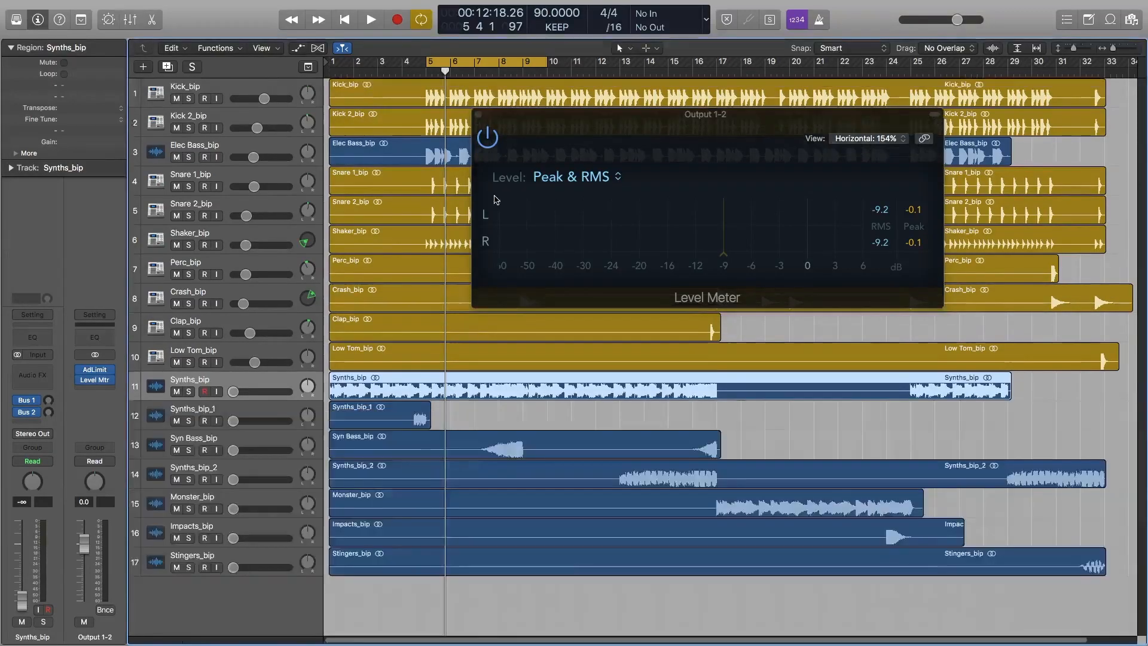
{"action": "key", "text": "x"}
{"action": "left_click_drag", "start_coordinate": [524, 124], "coordinate": [461, 121]}
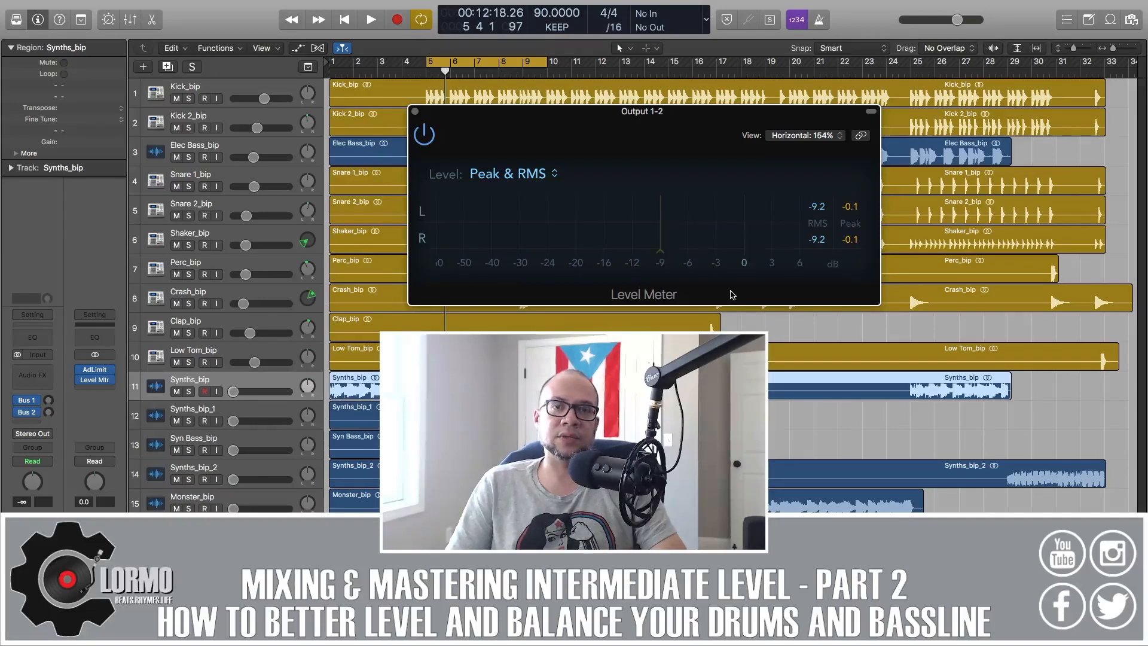
{"action": "left_click", "coordinate": [808, 429]}
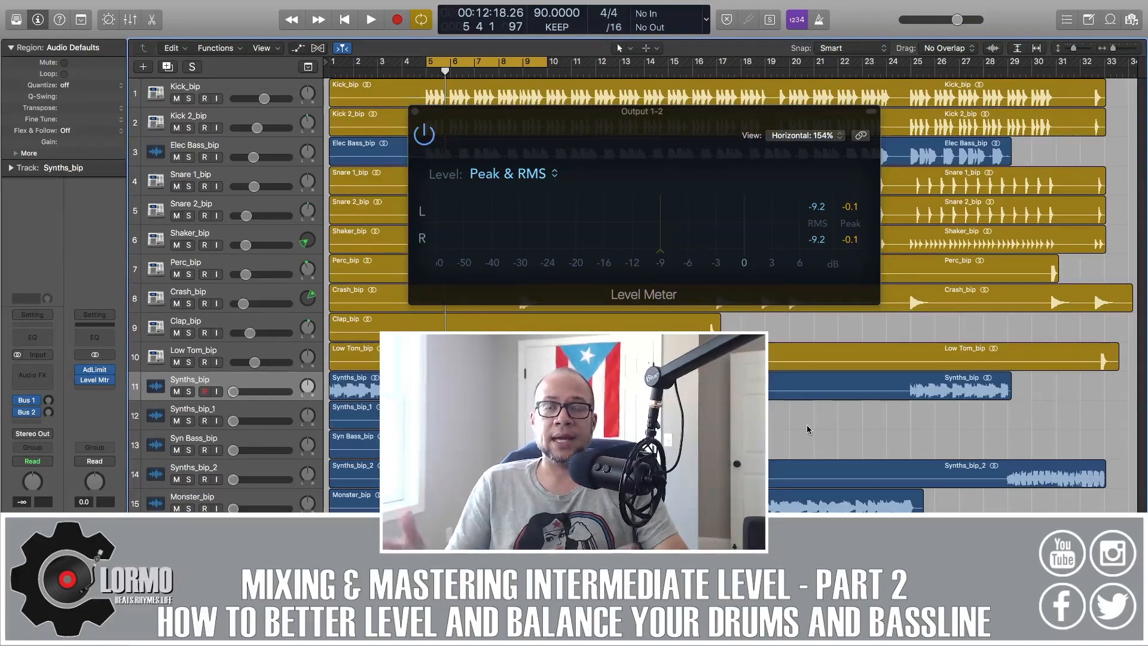